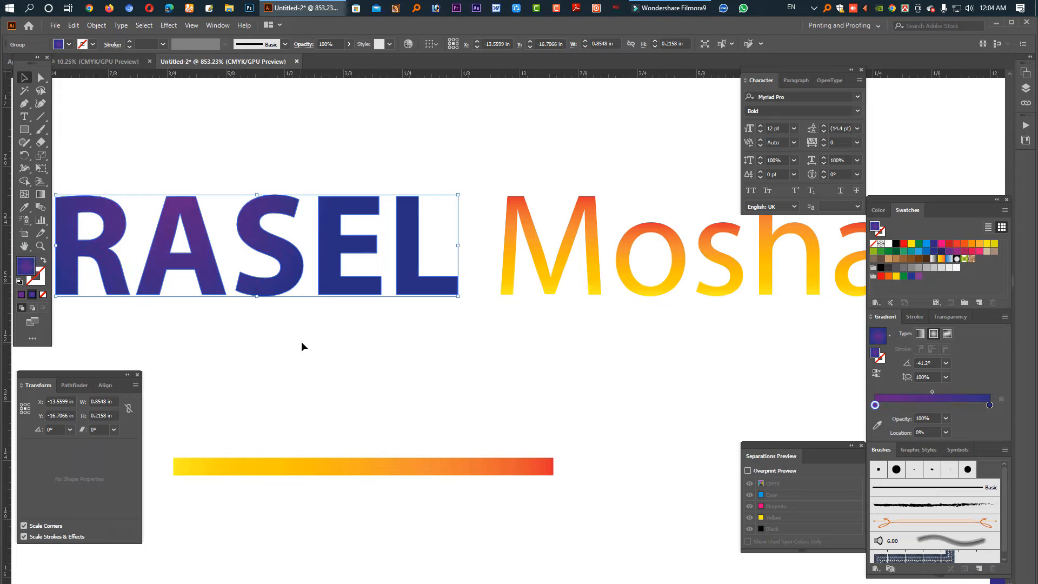
{"action": "left_click", "coordinate": [301, 341]}
{"action": "left_click", "coordinate": [567, 278]}
{"action": "left_click_drag", "start_coordinate": [978, 405], "coordinate": [950, 431]}
{"action": "left_click_drag", "start_coordinate": [908, 405], "coordinate": [911, 433]}
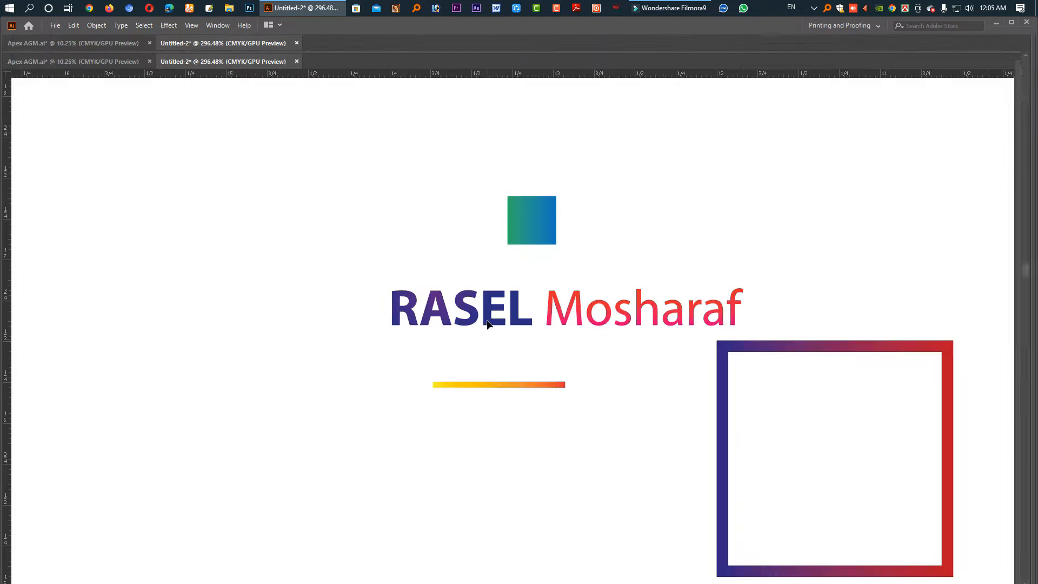
{"action": "scroll", "coordinate": [550, 311], "scroll_direction": "up", "scroll_amount": 5}
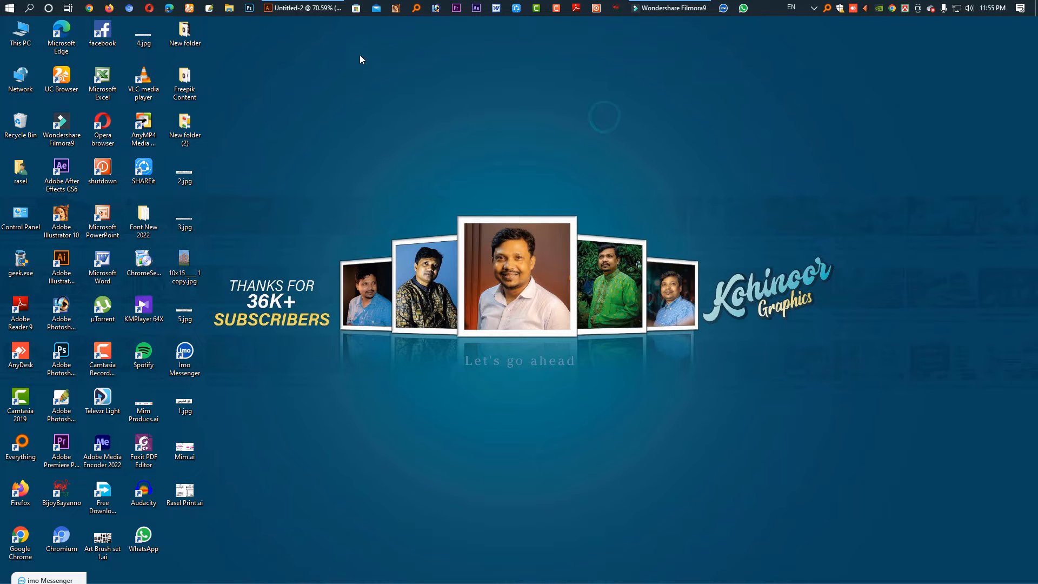
- Restore the blank Untitled-2 Illustrator window from the taskbar
{"action": "left_click", "coordinate": [311, 9]}
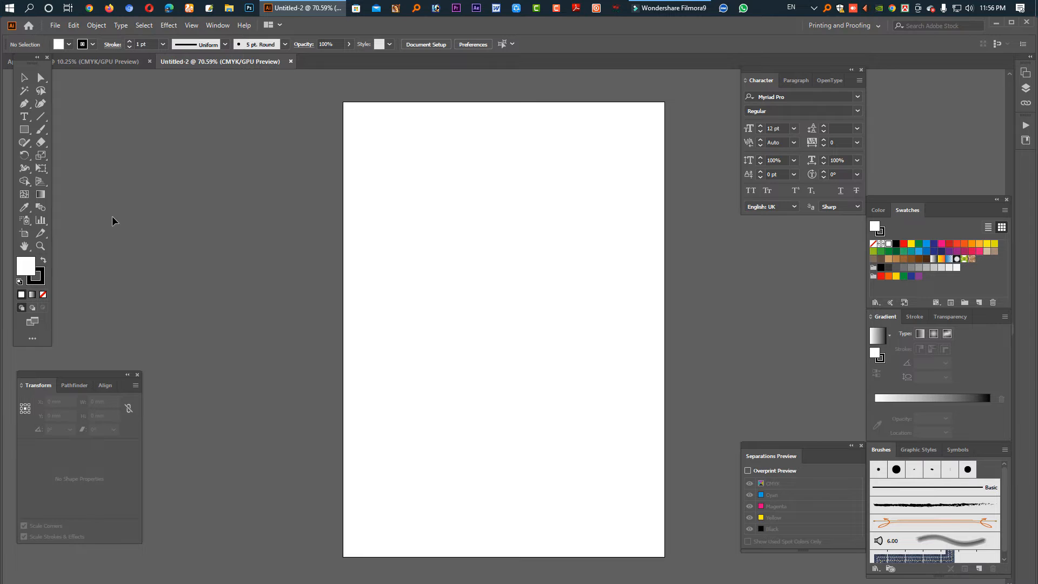
{"action": "left_click", "coordinate": [218, 25]}
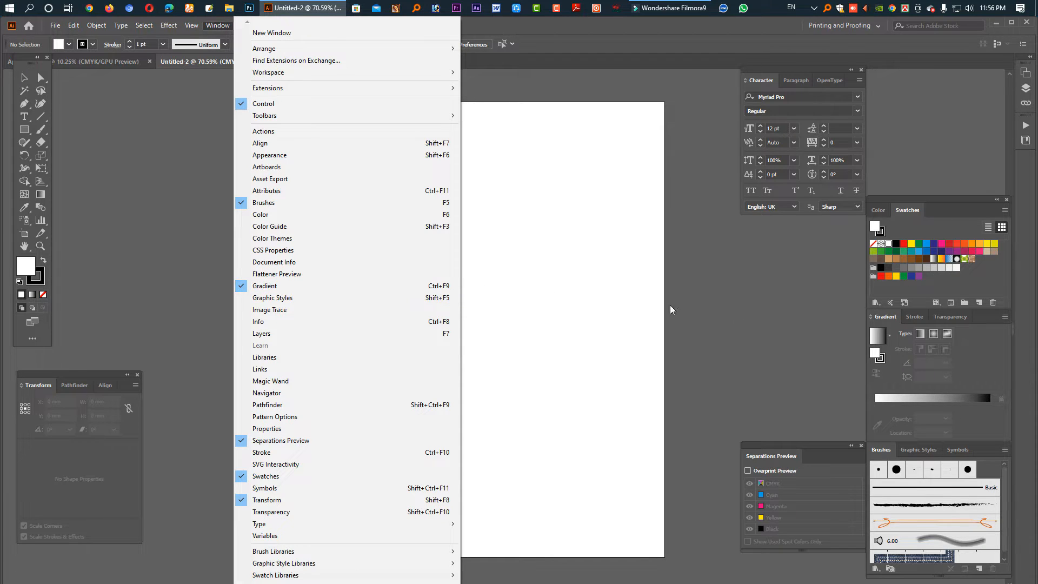
{"action": "left_click", "coordinate": [589, 331]}
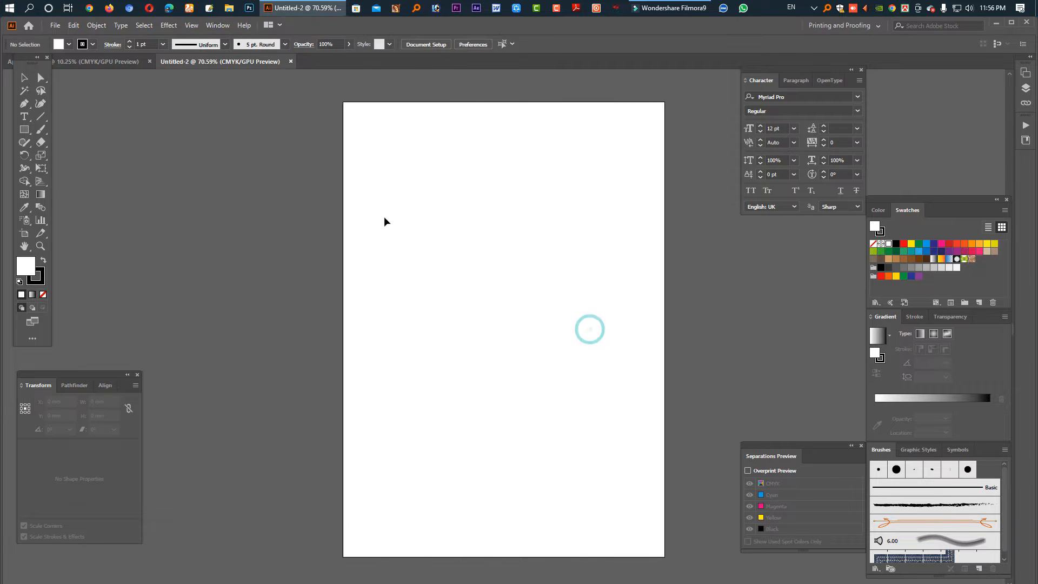
{"action": "left_click", "coordinate": [557, 269]}
{"action": "left_click", "coordinate": [447, 341]}
{"action": "left_click", "coordinate": [28, 131]}
- Discard a trial rectangle, then create an exact 72 × 36 in rectangle at the artboard corner
{"action": "left_click", "coordinate": [65, 130]}
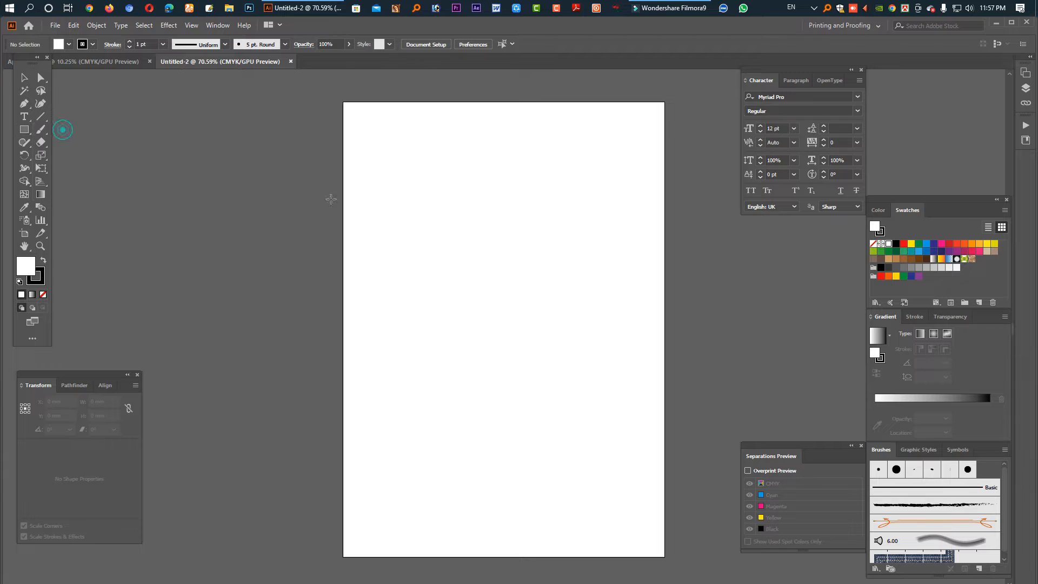
{"action": "left_click_drag", "start_coordinate": [408, 204], "coordinate": [609, 332]}
{"action": "key", "text": "Delete"}
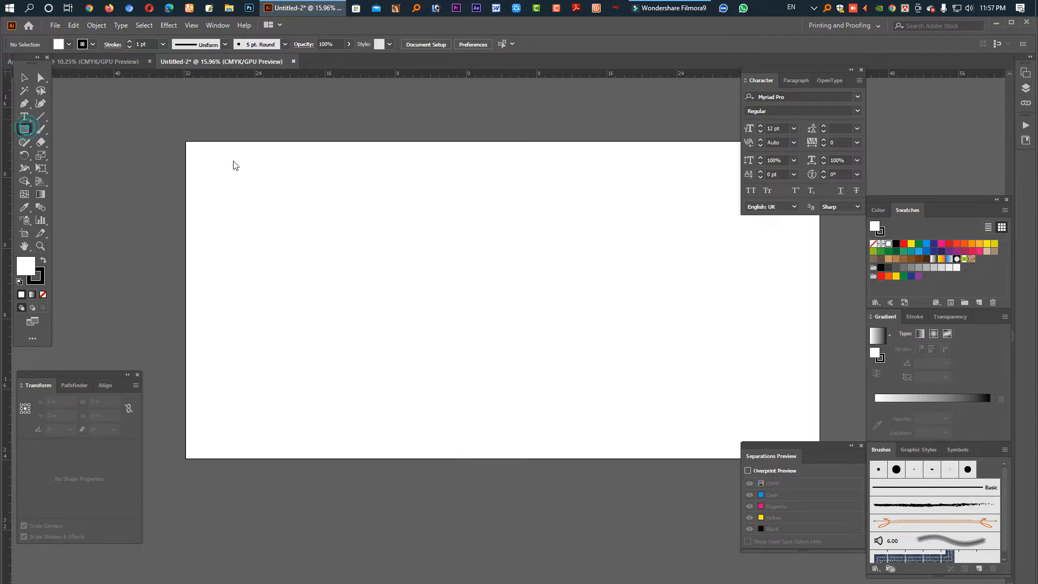
{"action": "left_click", "coordinate": [186, 140]}
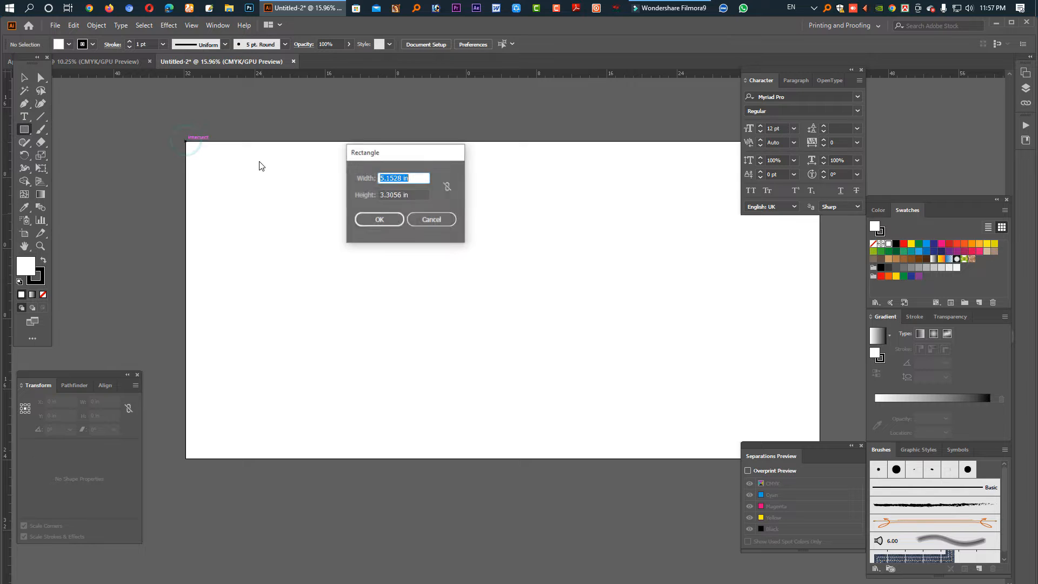
{"action": "type", "text": "72"}
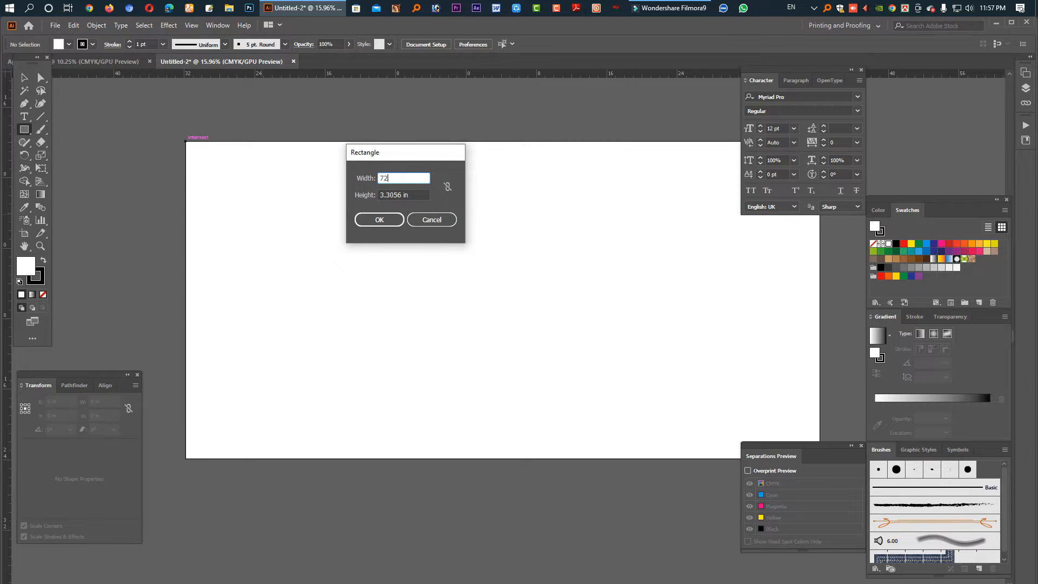
{"action": "key", "text": "Tab"}
{"action": "type", "text": "36"}
{"action": "key", "text": "Return"}
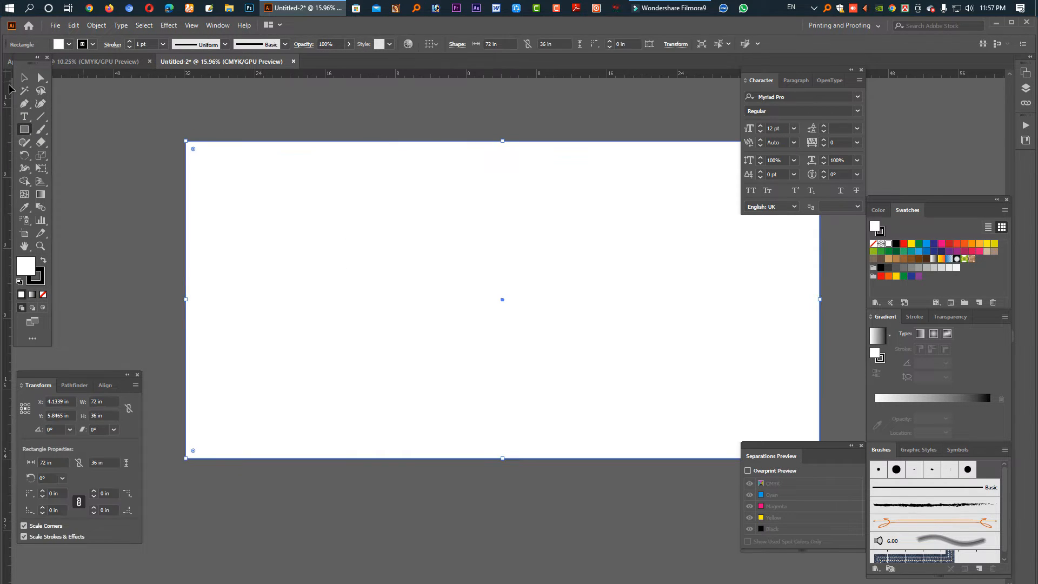
{"action": "left_click", "coordinate": [20, 262]}
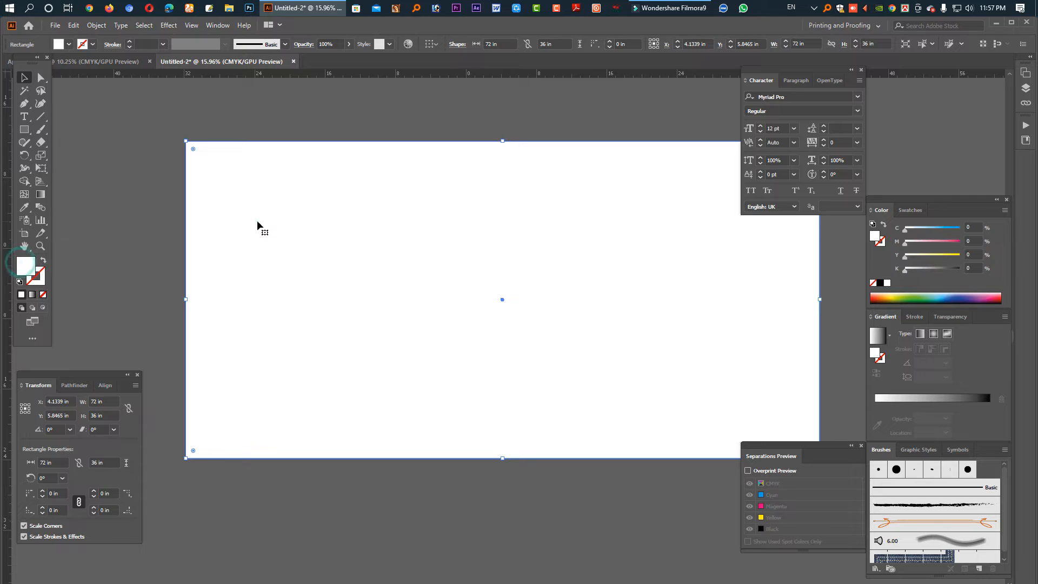
{"action": "left_click", "coordinate": [257, 222]}
- Fill the rectangle with the White, Black preset from the Gradient panel's preset list
{"action": "key", "text": "period"}
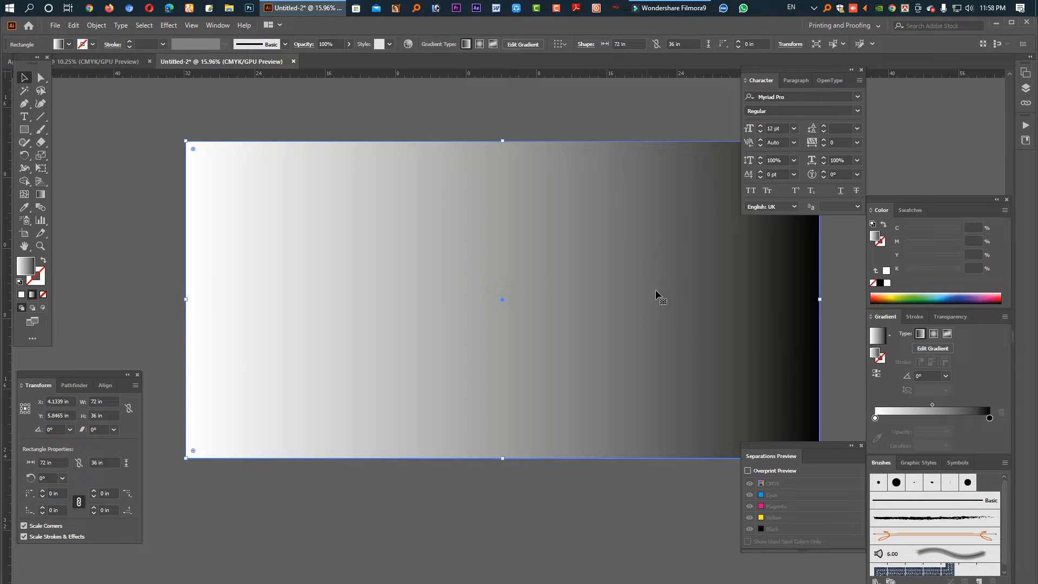
{"action": "key", "text": "comma"}
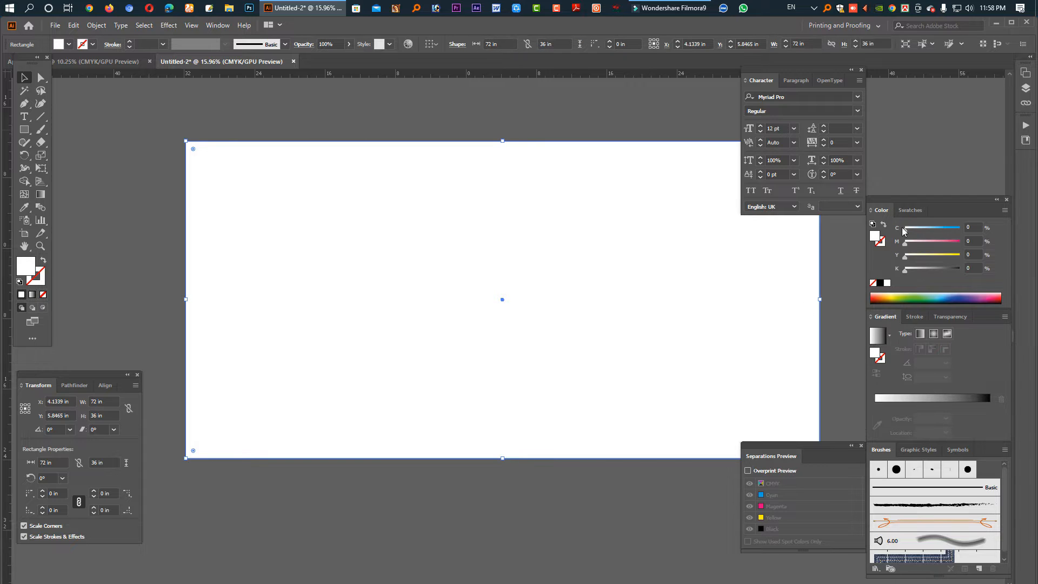
{"action": "left_click", "coordinate": [911, 211]}
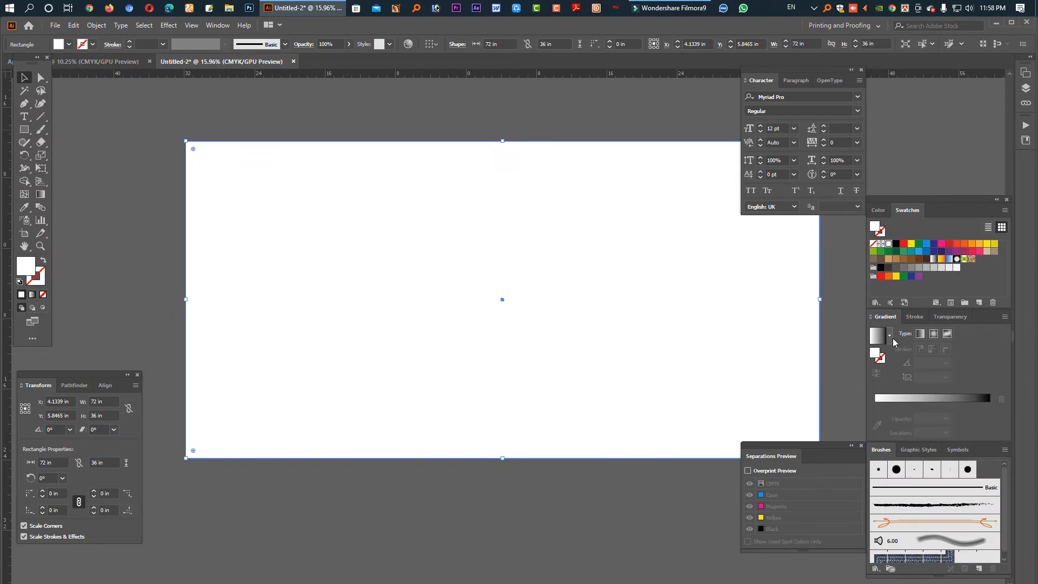
{"action": "left_click", "coordinate": [889, 335]}
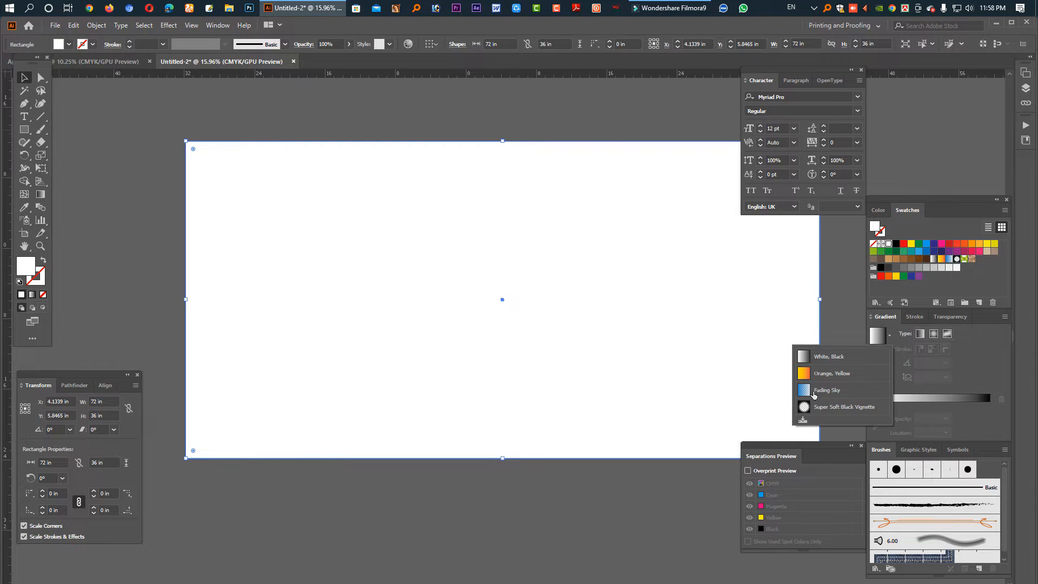
{"action": "left_click", "coordinate": [806, 358]}
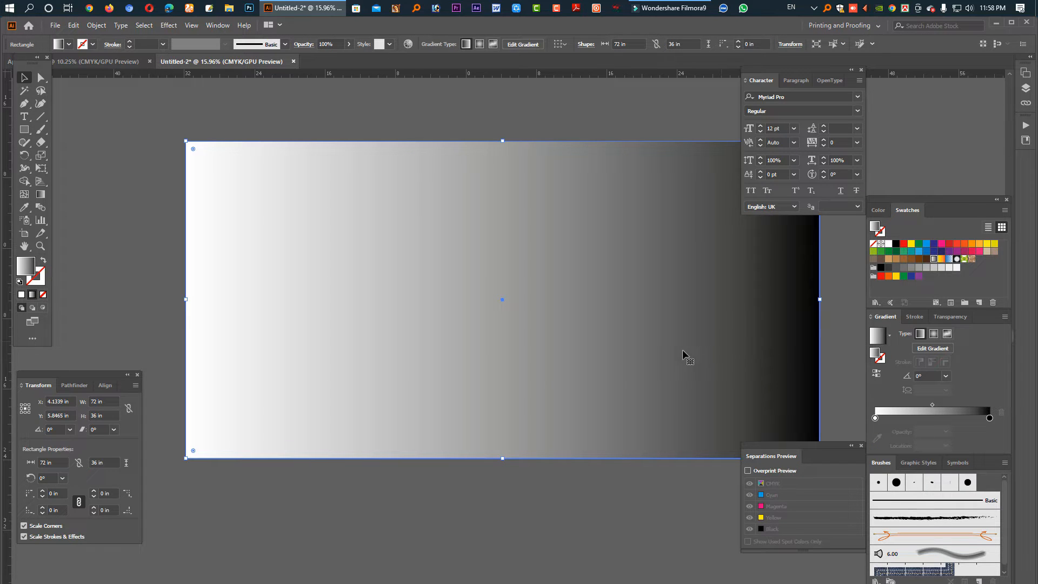
{"action": "key", "text": "ctrl+z"}
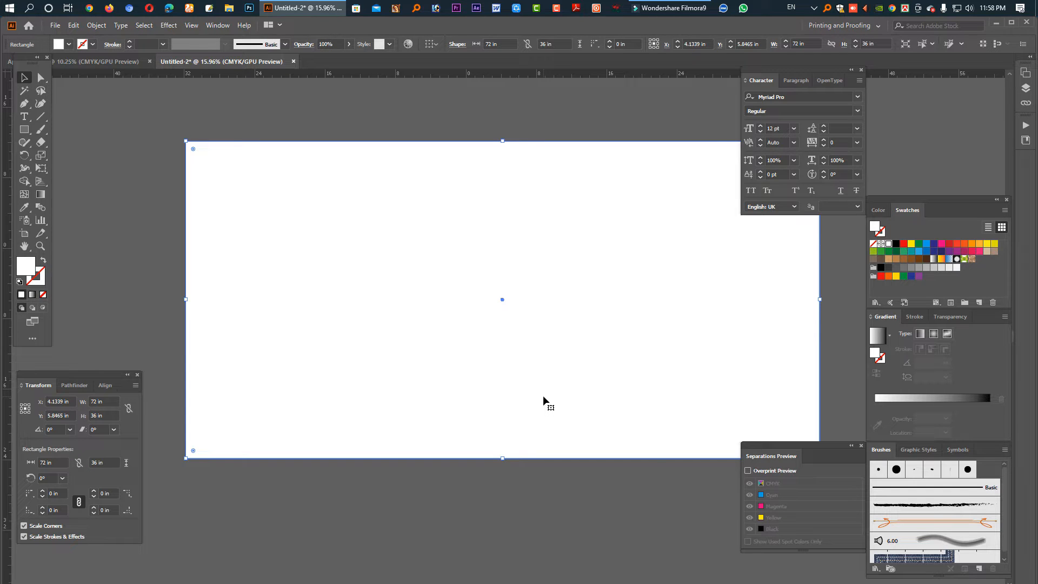
{"action": "key", "text": "ctrl+shift+z"}
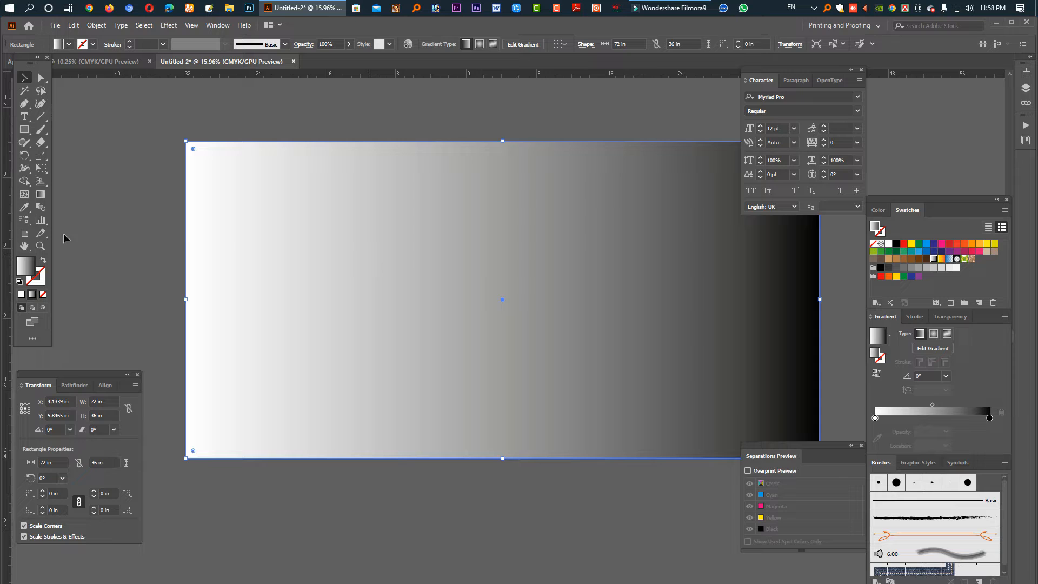
- Set the gradient angle to 90° in the Gradient panel, then nudge it with arrow keys
{"action": "left_click", "coordinate": [42, 198]}
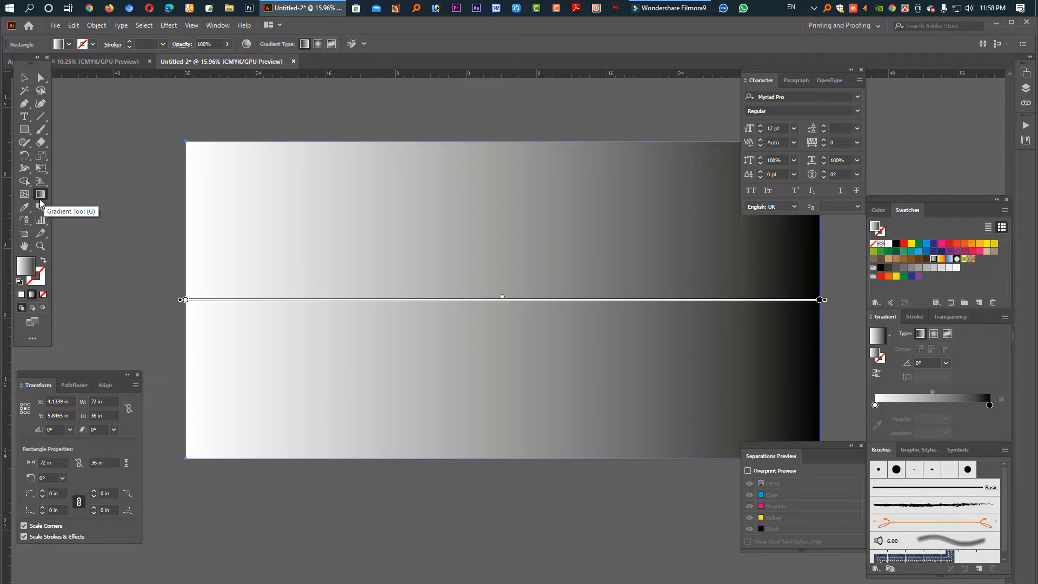
{"action": "left_click", "coordinate": [927, 363]}
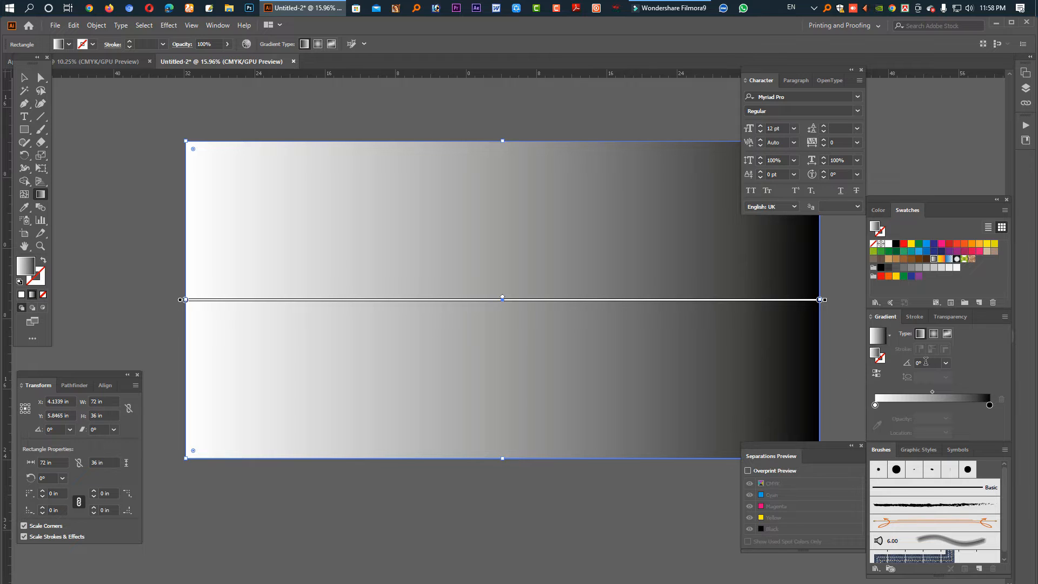
{"action": "type", "text": "90"}
{"action": "key", "text": "Return"}
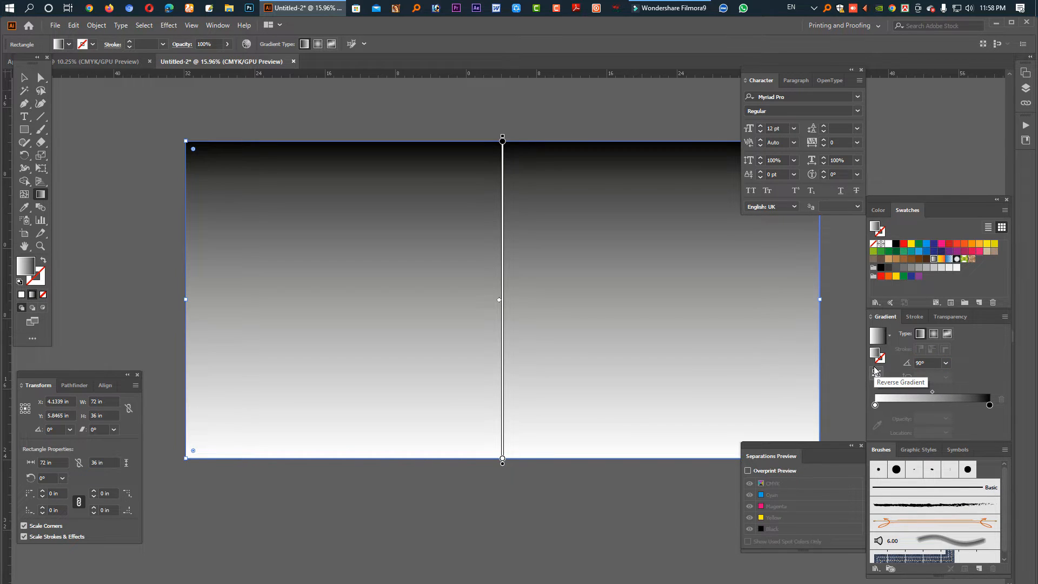
{"action": "left_click", "coordinate": [922, 364]}
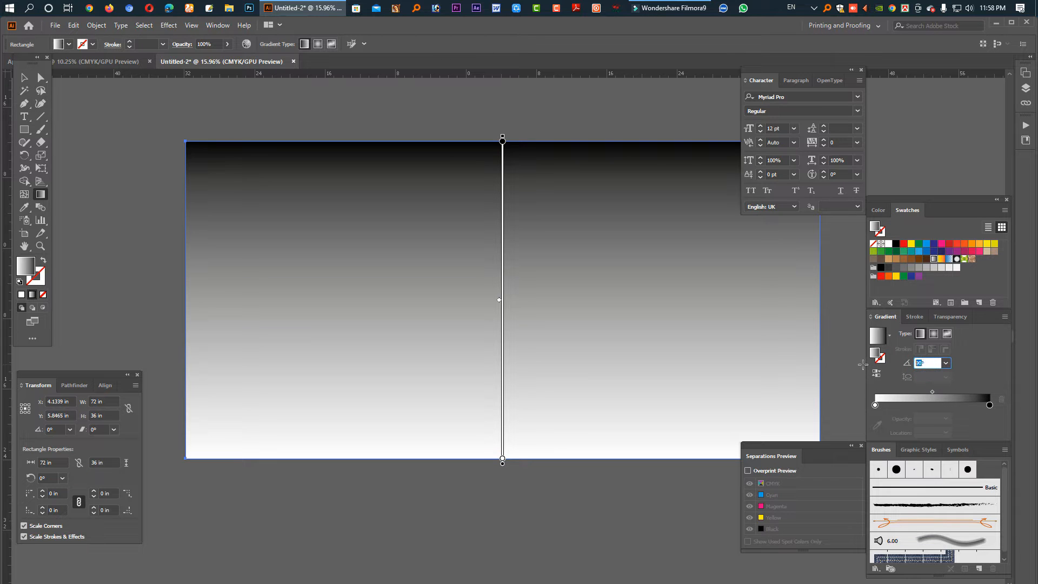
{"action": "key", "text": "Up"}
{"action": "key", "text": "Up"}
{"action": "key", "text": "Up"}
{"action": "key", "text": "Up"}
{"action": "key", "text": "Up"}
{"action": "key", "text": "Up"}
{"action": "key", "text": "Up"}
{"action": "key", "text": "Up"}
{"action": "key", "text": "Up"}
{"action": "key", "text": "Up"}
{"action": "key", "text": "Up"}
{"action": "key", "text": "Up"}
{"action": "key", "text": "Up"}
{"action": "key", "text": "Up"}
{"action": "key", "text": "Up"}
{"action": "key", "text": "Up"}
{"action": "key", "text": "Up"}
{"action": "key", "text": "Up"}
{"action": "key", "text": "Up"}
{"action": "key", "text": "Up"}
{"action": "key", "text": "Up"}
{"action": "key", "text": "Up"}
{"action": "key", "text": "Up"}
{"action": "key", "text": "Up"}
{"action": "key", "text": "Up"}
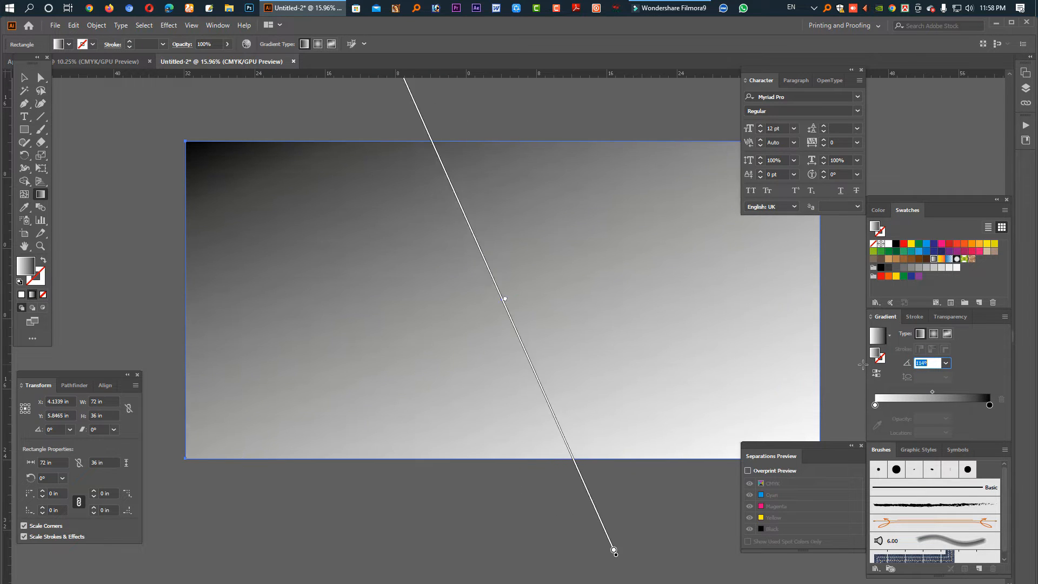
{"action": "key", "text": "Down"}
{"action": "key", "text": "Down"}
{"action": "key", "text": "Down"}
{"action": "key", "text": "Down"}
{"action": "key", "text": "Down"}
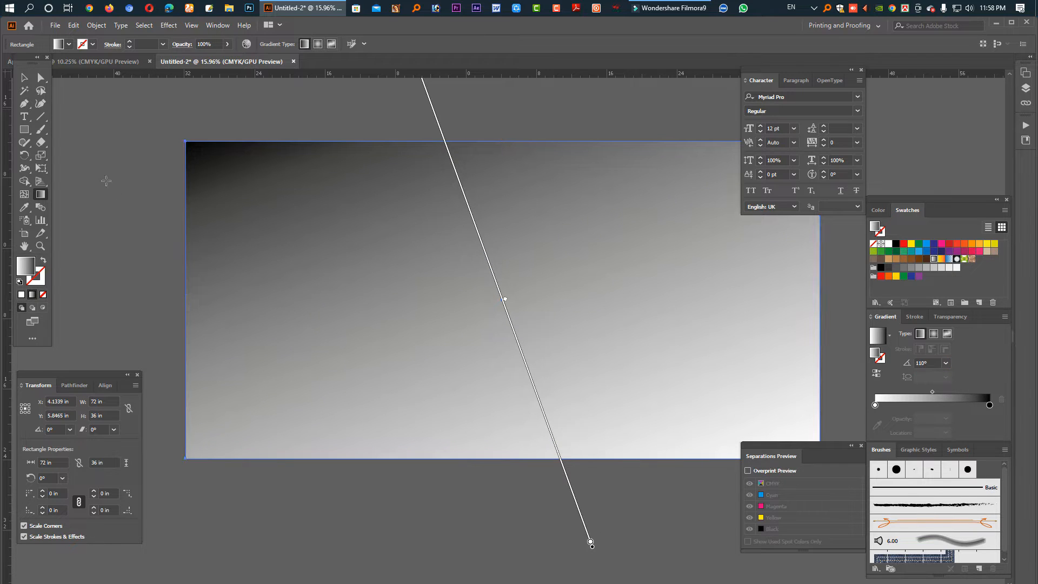
{"action": "key", "text": "ctrl+z"}
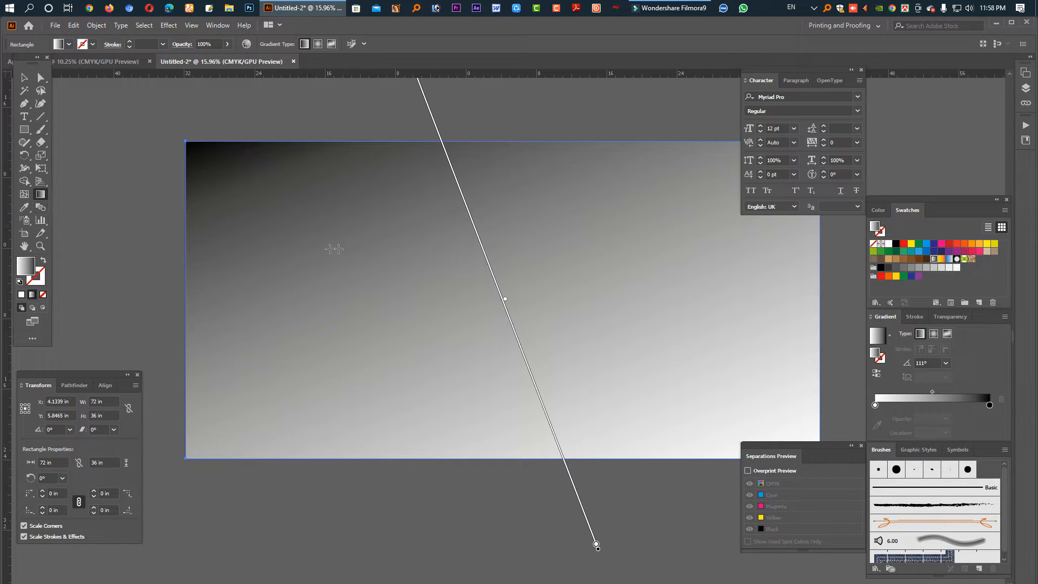
- Redraw the gradient at several diagonal angles on the rectangle, then revert it to solid white
{"action": "left_click", "coordinate": [43, 196]}
{"action": "left_click_drag", "start_coordinate": [264, 123], "coordinate": [595, 368]}
{"action": "left_click_drag", "start_coordinate": [665, 424], "coordinate": [339, 170]}
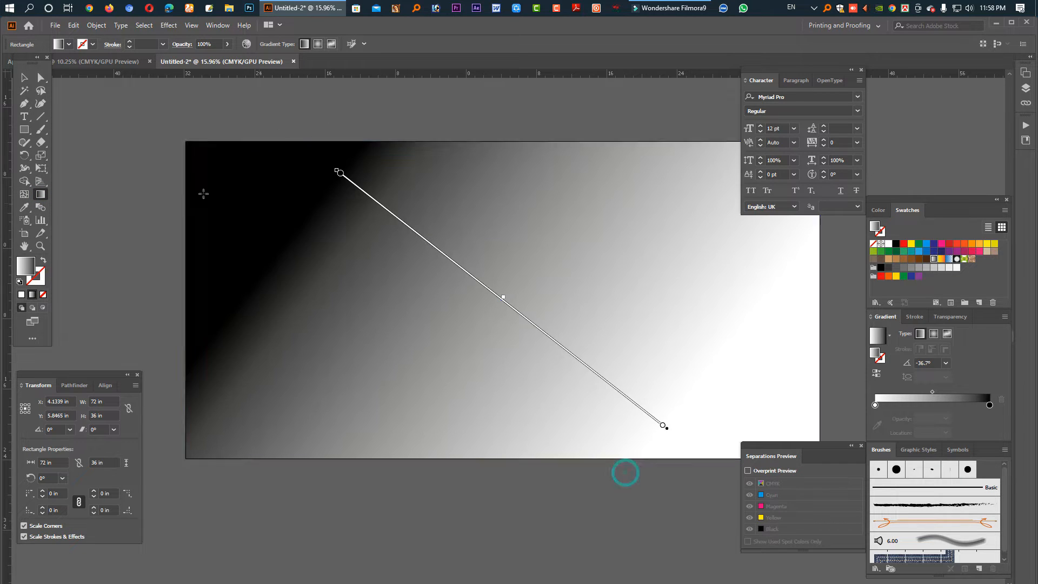
{"action": "left_click_drag", "start_coordinate": [172, 345], "coordinate": [702, 272]}
{"action": "left_click_drag", "start_coordinate": [433, 183], "coordinate": [622, 505]}
{"action": "left_click_drag", "start_coordinate": [377, 485], "coordinate": [566, 206]}
{"action": "left_click_drag", "start_coordinate": [652, 153], "coordinate": [371, 433]}
{"action": "key", "text": "ctrl+z"}
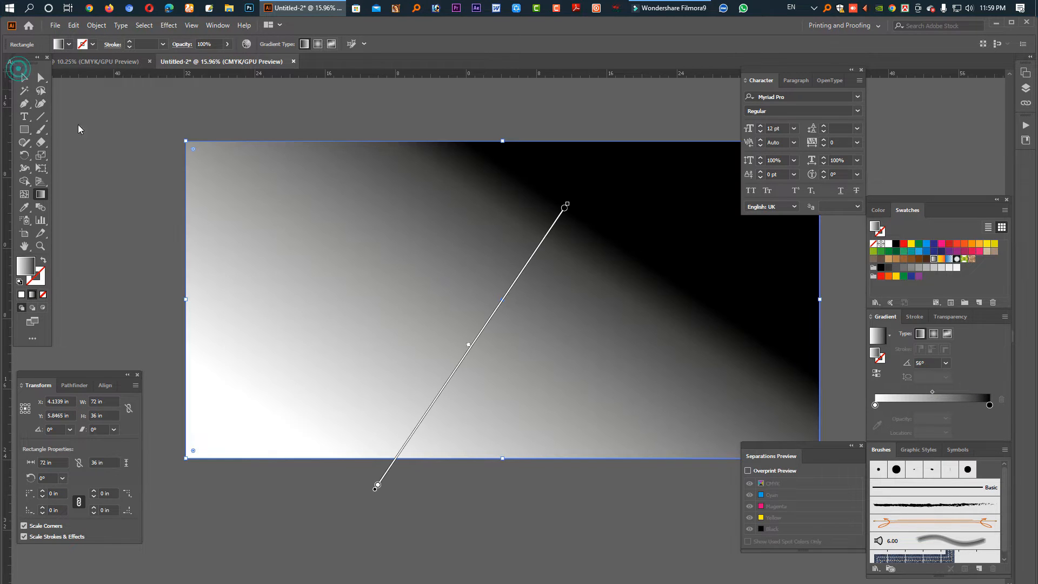
{"action": "left_click", "coordinate": [25, 78]}
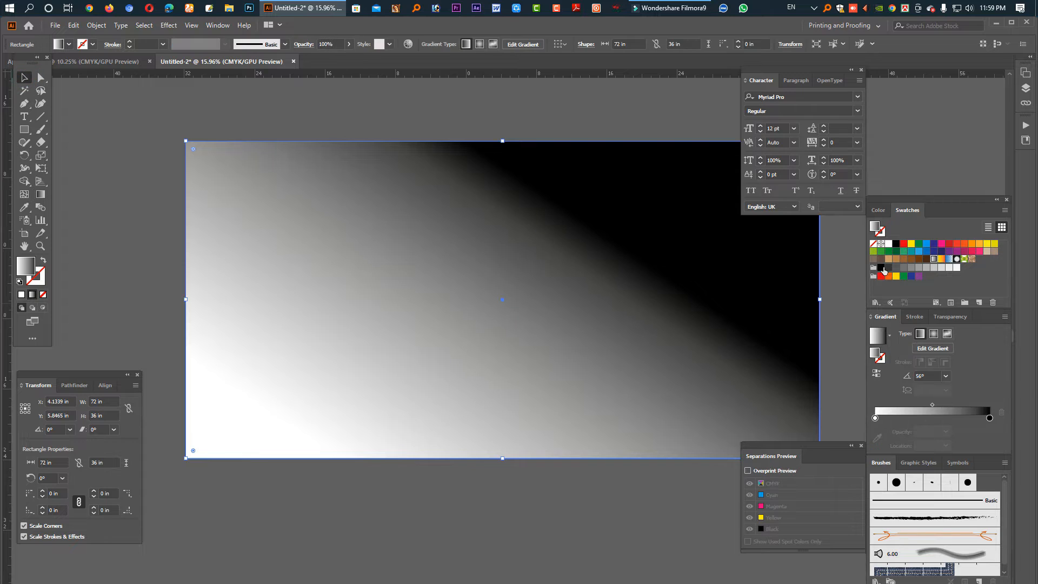
{"action": "left_click", "coordinate": [890, 245]}
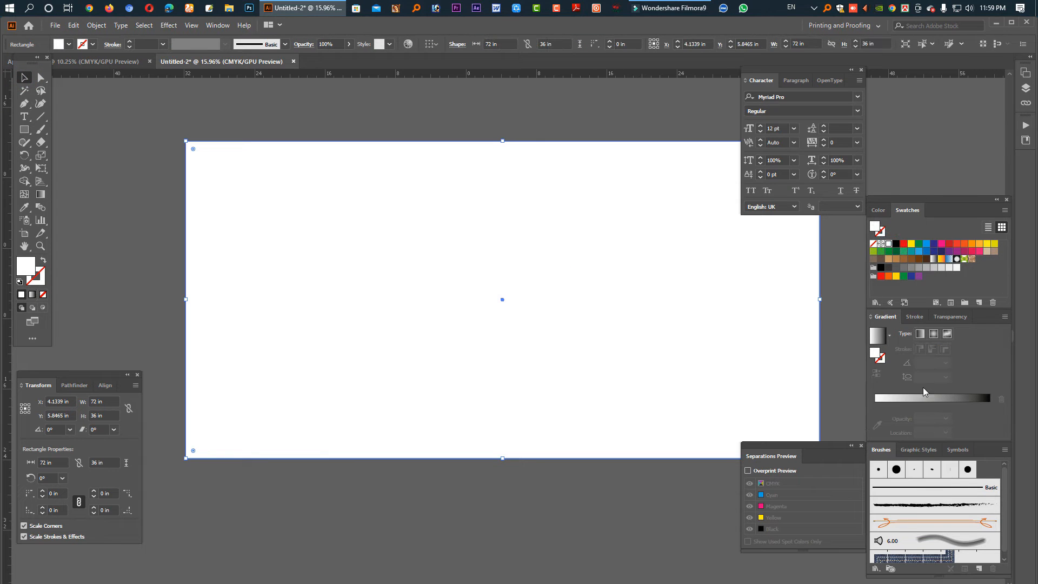
- Apply a linear gradient running from bright blue on the left to dark blue on the right
{"action": "left_click", "coordinate": [878, 345]}
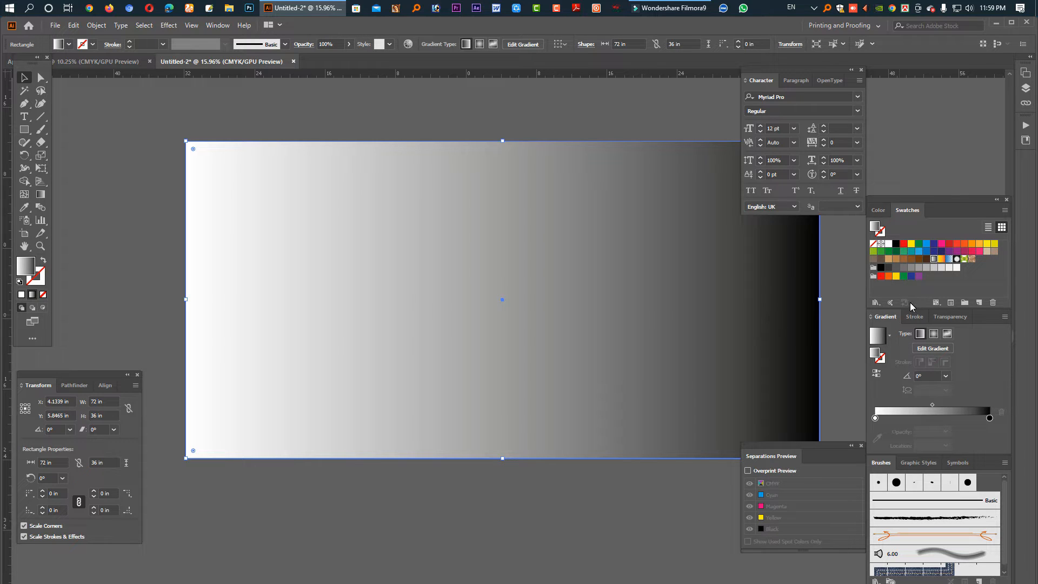
{"action": "left_click", "coordinate": [934, 243]}
{"action": "left_click_drag", "start_coordinate": [992, 424], "coordinate": [990, 418]}
{"action": "left_click_drag", "start_coordinate": [929, 246], "coordinate": [876, 419]}
- Add gradient stops at 21.99% green, 60.88% teal and 82.64% blue
{"action": "left_click_drag", "start_coordinate": [682, 383], "coordinate": [633, 384]}
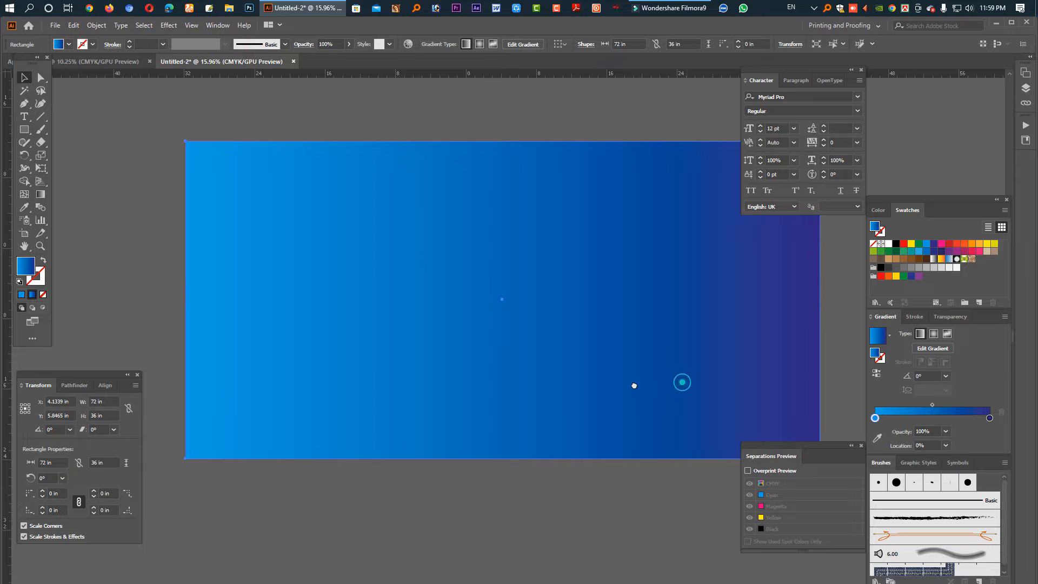
{"action": "left_click", "coordinate": [928, 419]}
{"action": "left_click", "coordinate": [900, 420]}
{"action": "left_click", "coordinate": [963, 419]}
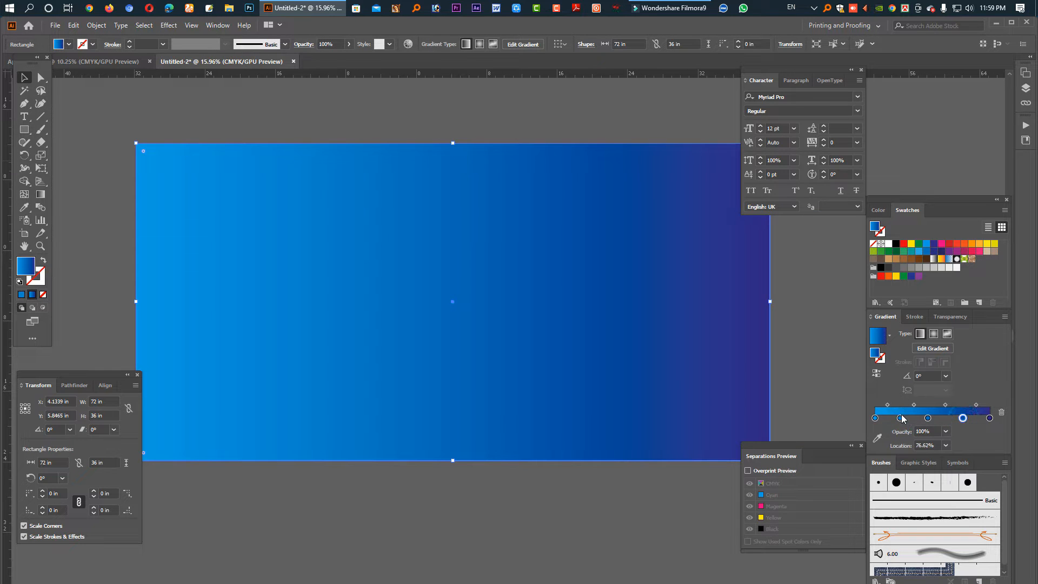
{"action": "left_click", "coordinate": [900, 418]}
{"action": "left_click_drag", "start_coordinate": [919, 244], "coordinate": [900, 419]}
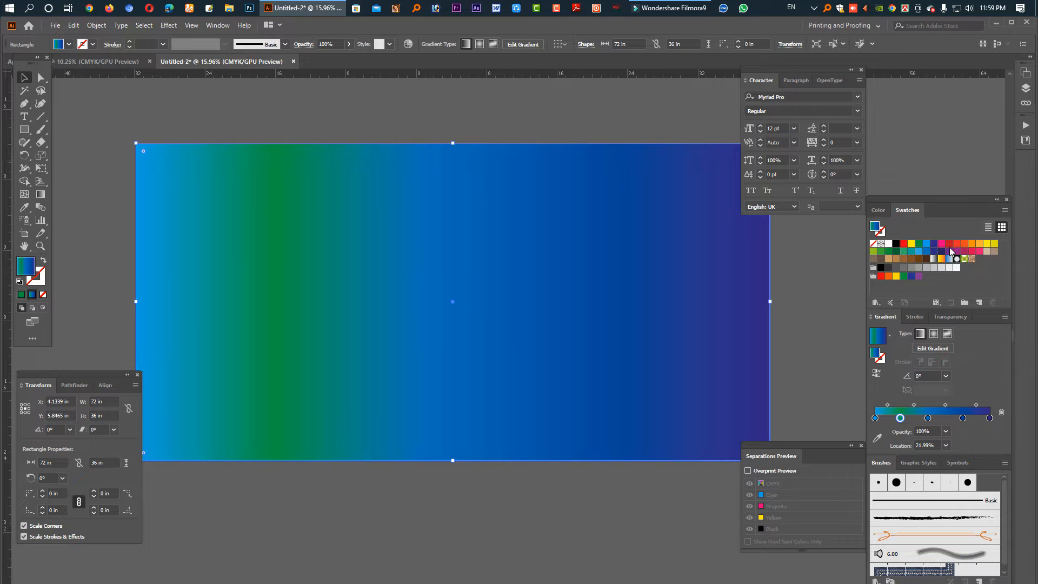
{"action": "left_click_drag", "start_coordinate": [951, 247], "coordinate": [964, 420]}
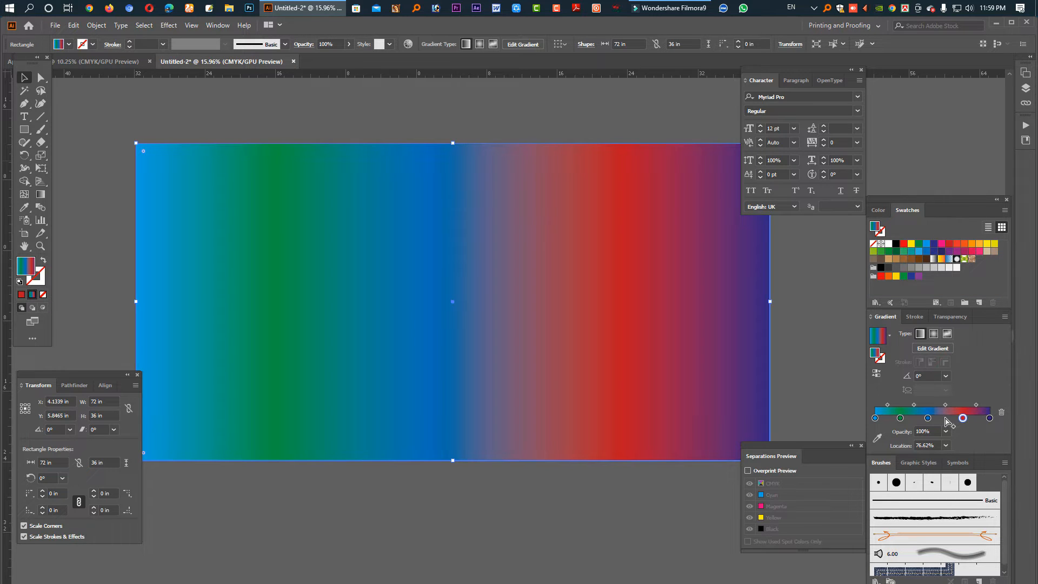
{"action": "left_click", "coordinate": [945, 419]}
{"action": "left_click_drag", "start_coordinate": [912, 262], "coordinate": [946, 420]}
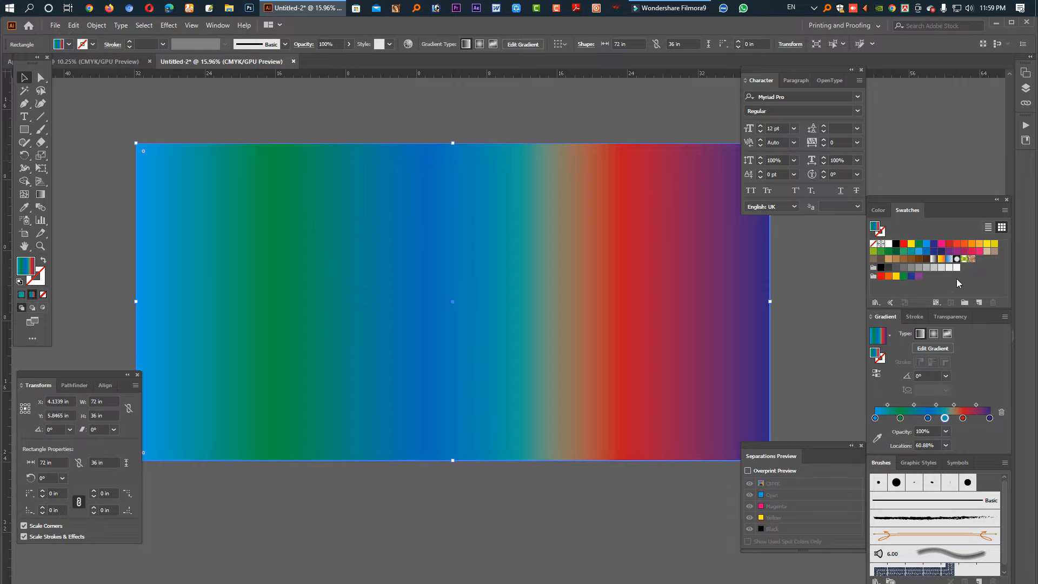
{"action": "left_click_drag", "start_coordinate": [928, 247], "coordinate": [952, 421]}
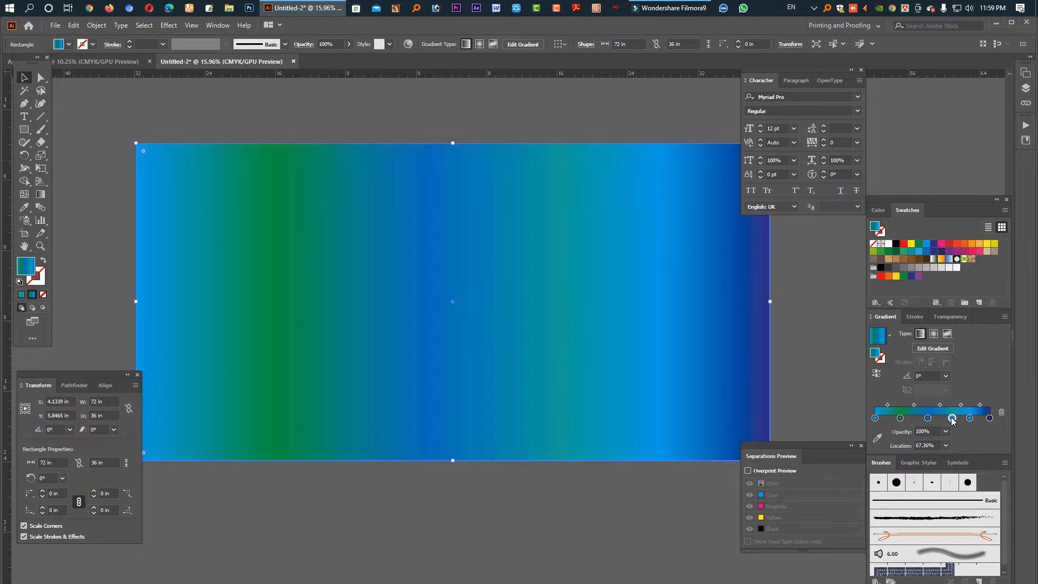
- Adjust stop CMYK values, making the 21.99% stop pale with cyan 23 and yellow 20
{"action": "left_click", "coordinate": [878, 210]}
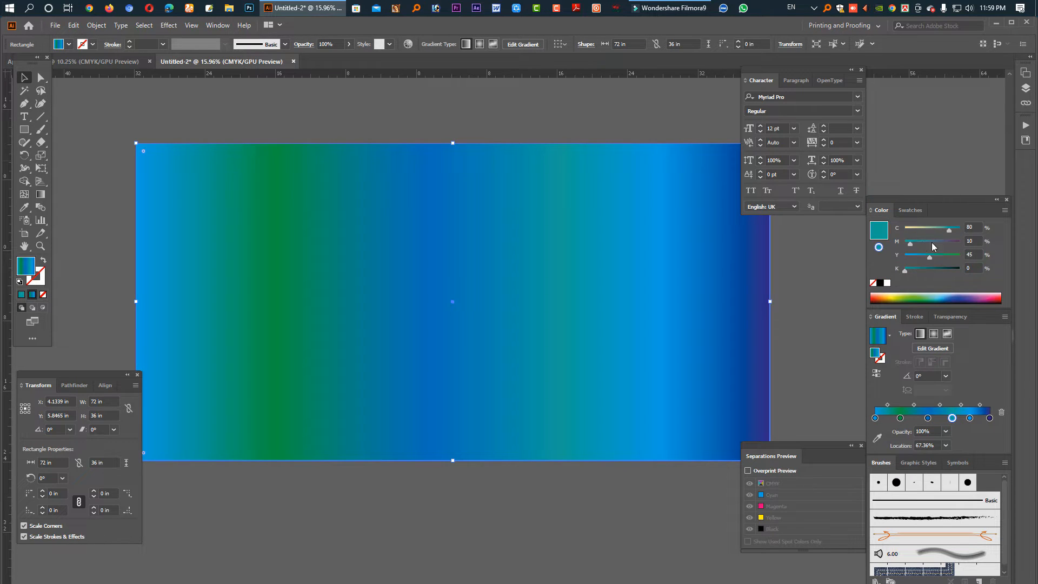
{"action": "left_click_drag", "start_coordinate": [901, 257], "coordinate": [923, 254]}
{"action": "left_click", "coordinate": [917, 247]}
{"action": "left_click_drag", "start_coordinate": [931, 256], "coordinate": [906, 241]}
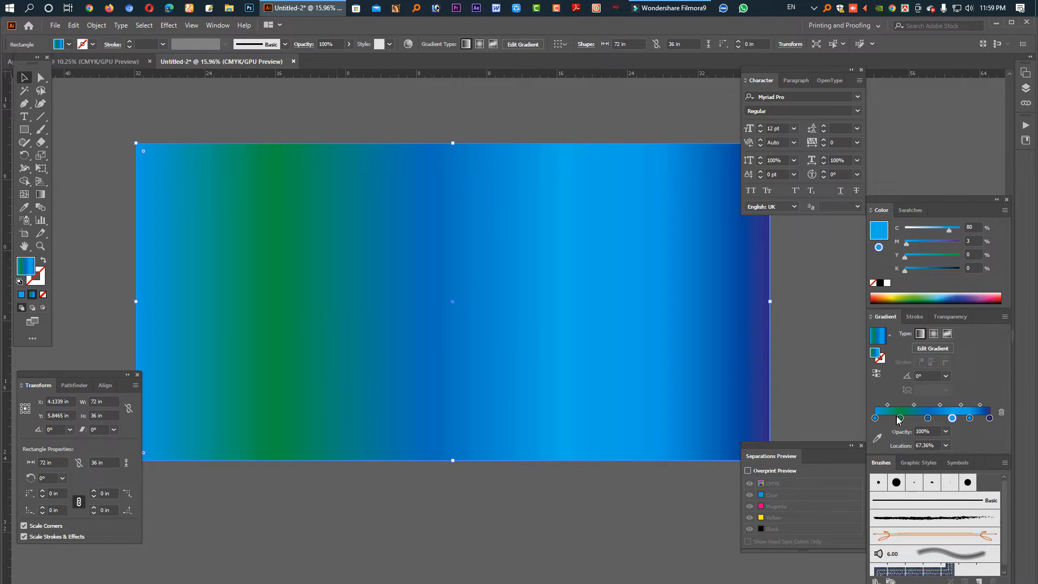
{"action": "left_click", "coordinate": [900, 417]}
{"action": "left_click", "coordinate": [921, 256]}
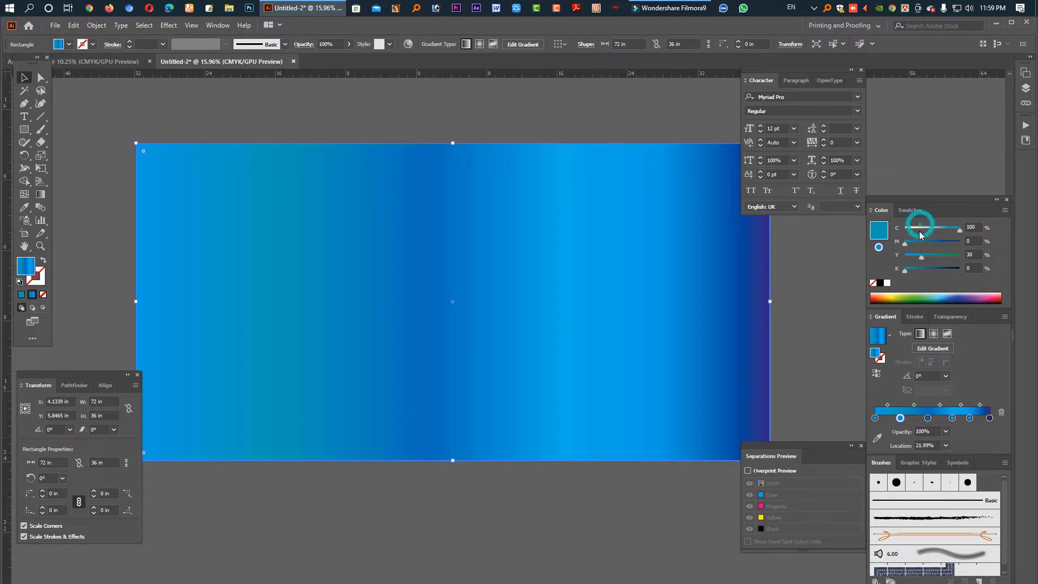
{"action": "left_click", "coordinate": [918, 228]}
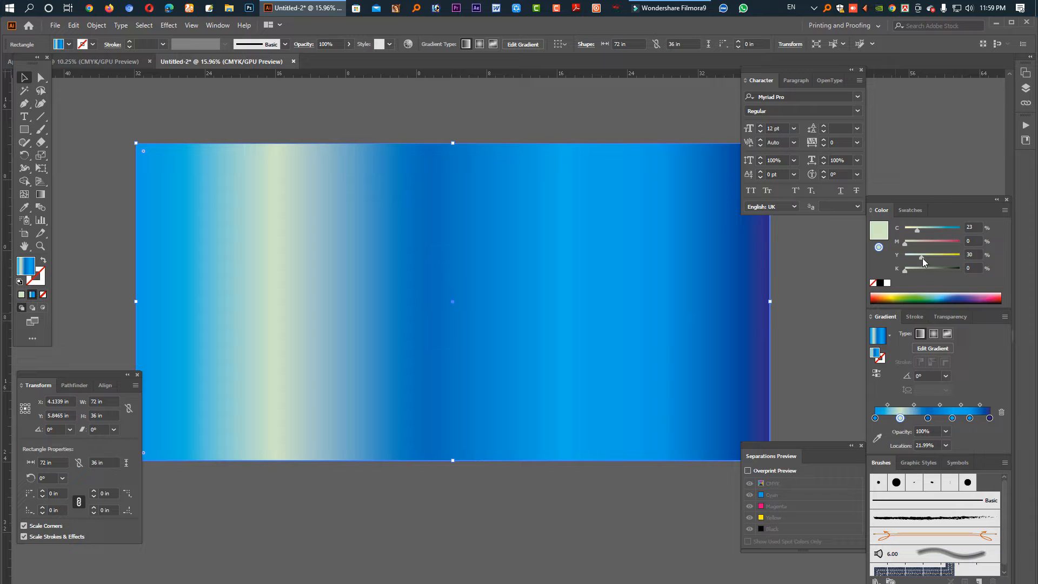
{"action": "mouse_move", "coordinate": [922, 256]}
{"action": "left_mouse_down"}
{"action": "mouse_move", "coordinate": [926, 230]}
{"action": "mouse_move", "coordinate": [913, 256]}
{"action": "left_mouse_up"}
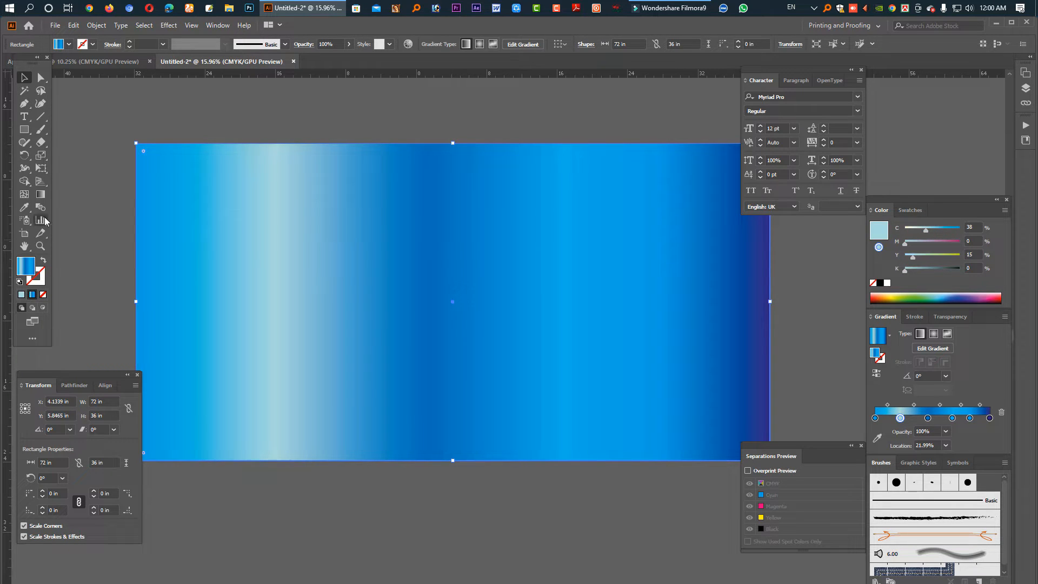
{"action": "left_click", "coordinate": [41, 194]}
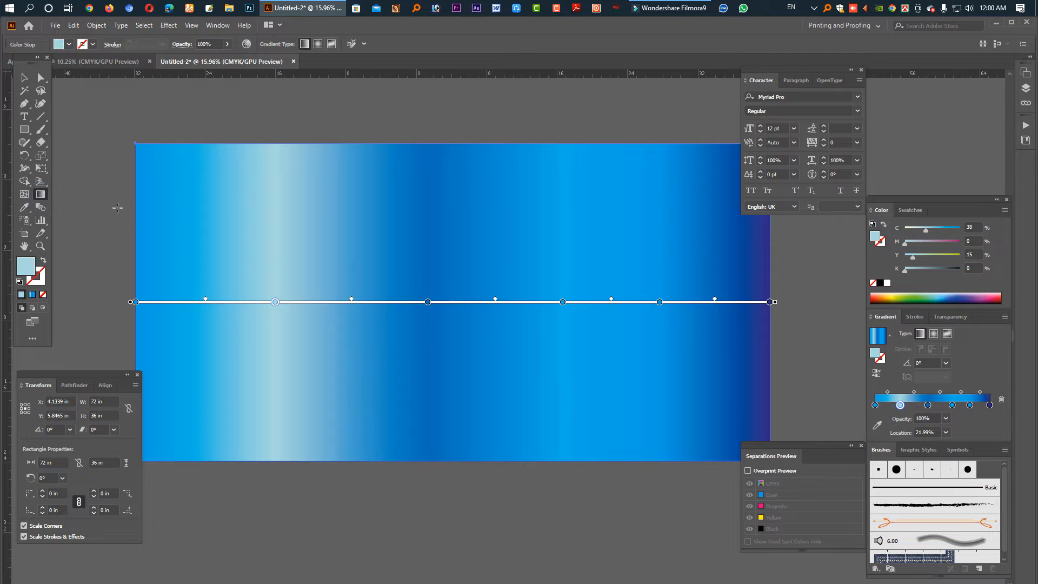
- Redirect the blue gradient across the rectangle at angles like -33.9°, -25.9° and -60.8°, ending near-vertical
{"action": "left_click_drag", "start_coordinate": [156, 102], "coordinate": [548, 366]}
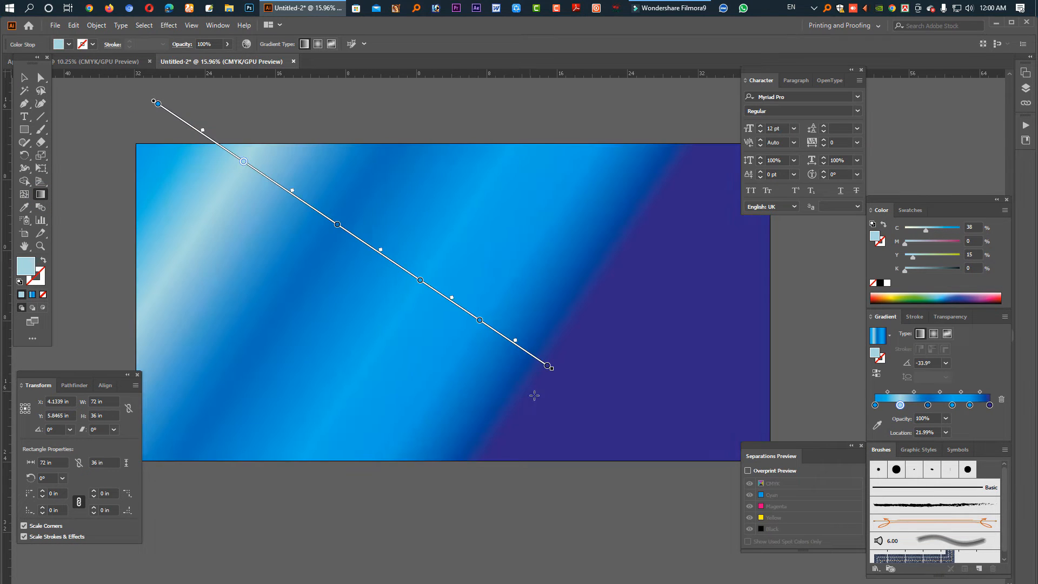
{"action": "left_click_drag", "start_coordinate": [632, 451], "coordinate": [201, 200]}
{"action": "left_click_drag", "start_coordinate": [109, 132], "coordinate": [774, 457]}
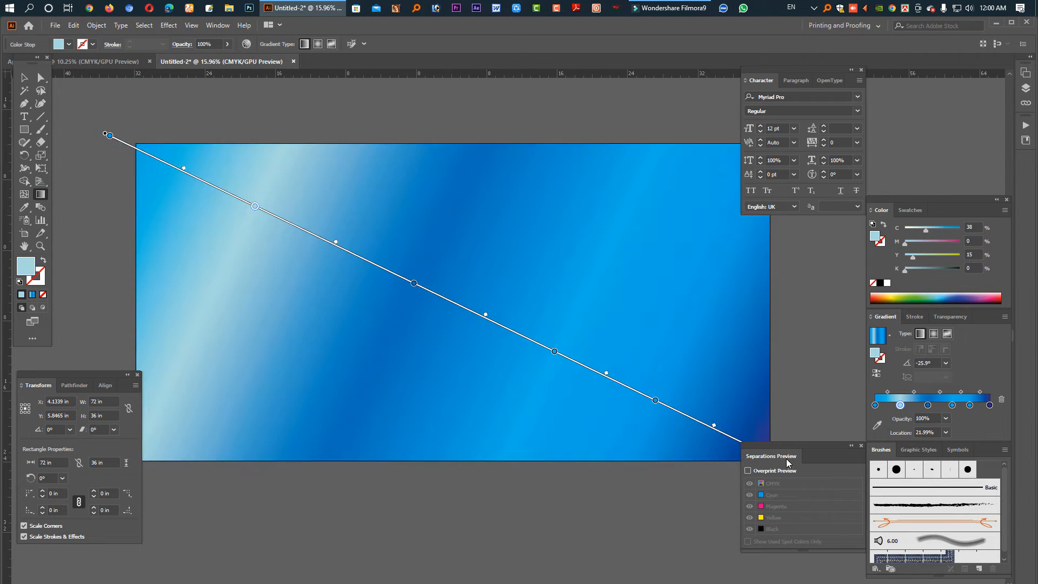
{"action": "mouse_move", "coordinate": [631, 512]}
{"action": "left_mouse_down"}
{"action": "mouse_move", "coordinate": [498, 355]}
{"action": "mouse_move", "coordinate": [595, 449]}
{"action": "left_mouse_up"}
{"action": "left_click_drag", "start_coordinate": [591, 410], "coordinate": [686, 484]}
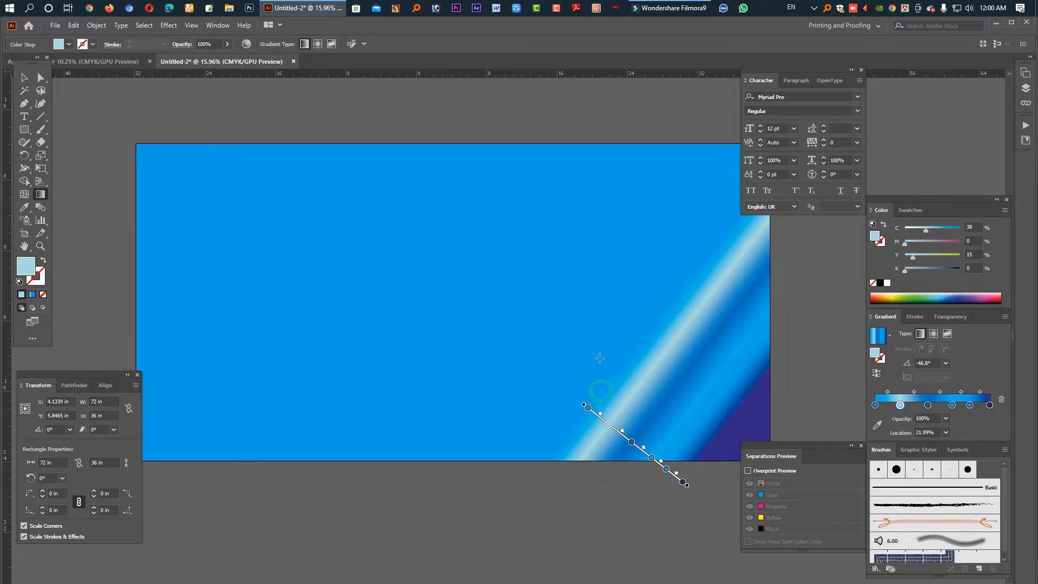
{"action": "left_click_drag", "start_coordinate": [490, 369], "coordinate": [556, 487]}
{"action": "left_click_drag", "start_coordinate": [549, 241], "coordinate": [606, 429]}
{"action": "left_click_drag", "start_coordinate": [591, 323], "coordinate": [596, 417]}
{"action": "left_click", "coordinate": [24, 77]}
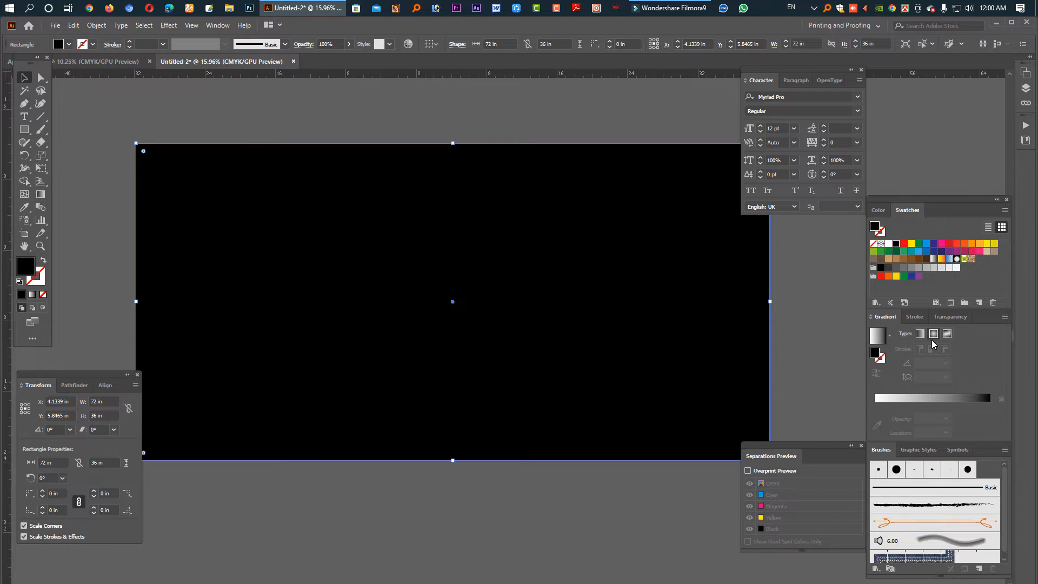
- Apply a linear gradient with a green right stop and a 0% opacity white left stop
{"action": "left_click", "coordinate": [932, 339]}
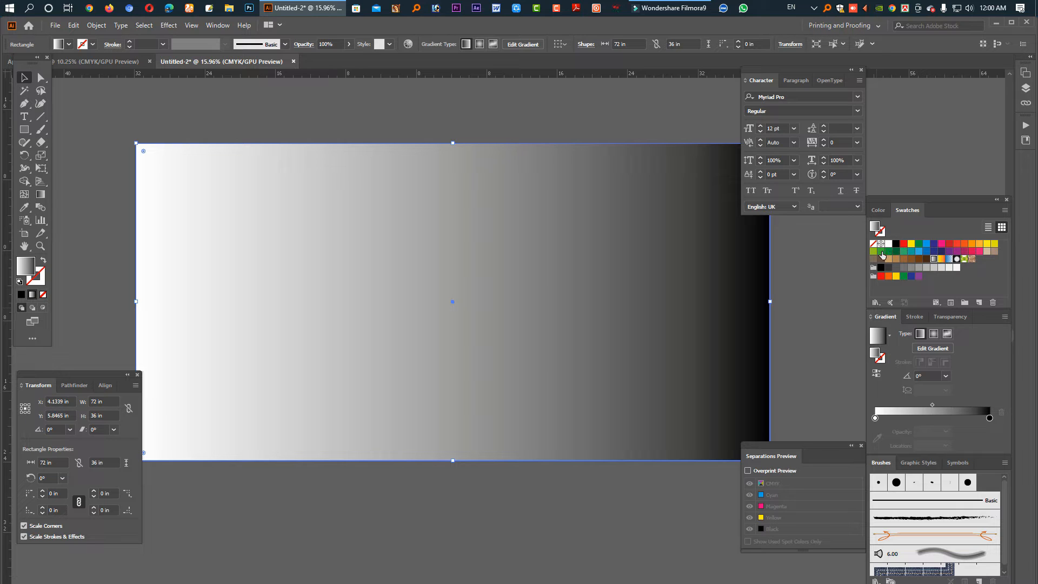
{"action": "left_click_drag", "start_coordinate": [882, 252], "coordinate": [990, 421]}
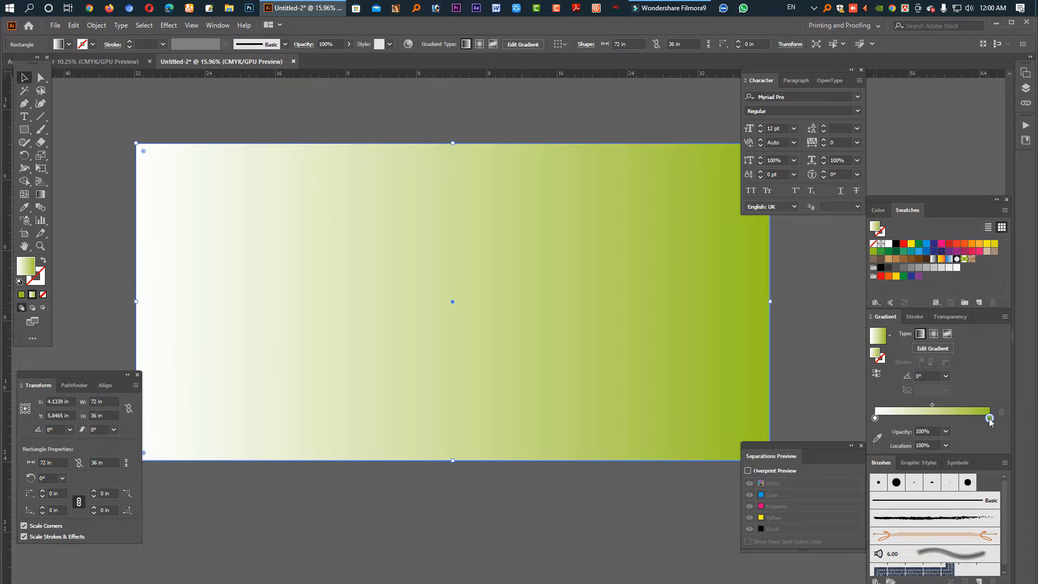
{"action": "left_click", "coordinate": [876, 419]}
{"action": "left_click_drag", "start_coordinate": [933, 430], "coordinate": [915, 438]}
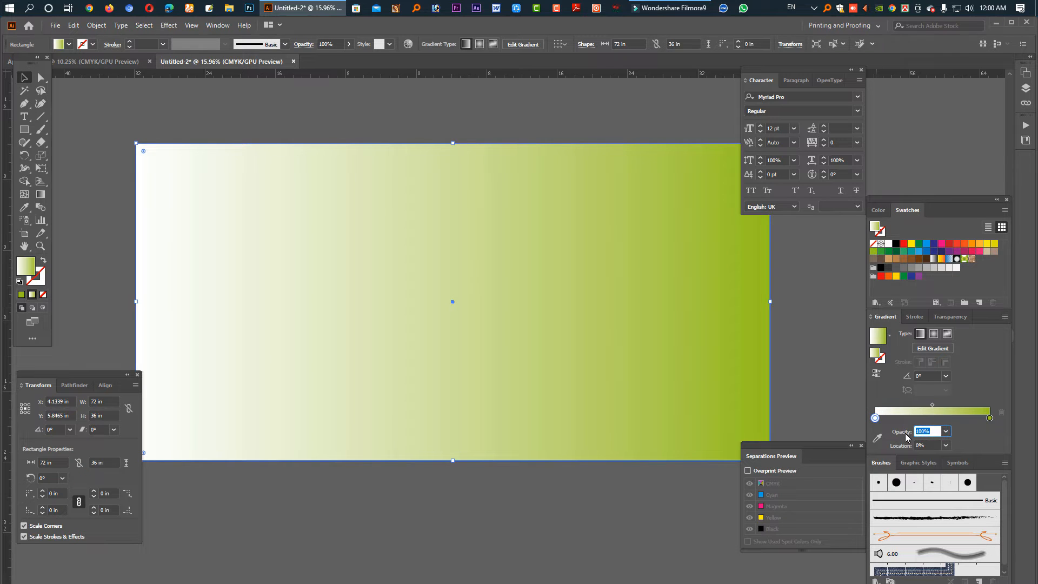
{"action": "type", "text": "0"}
{"action": "key", "text": "Return"}
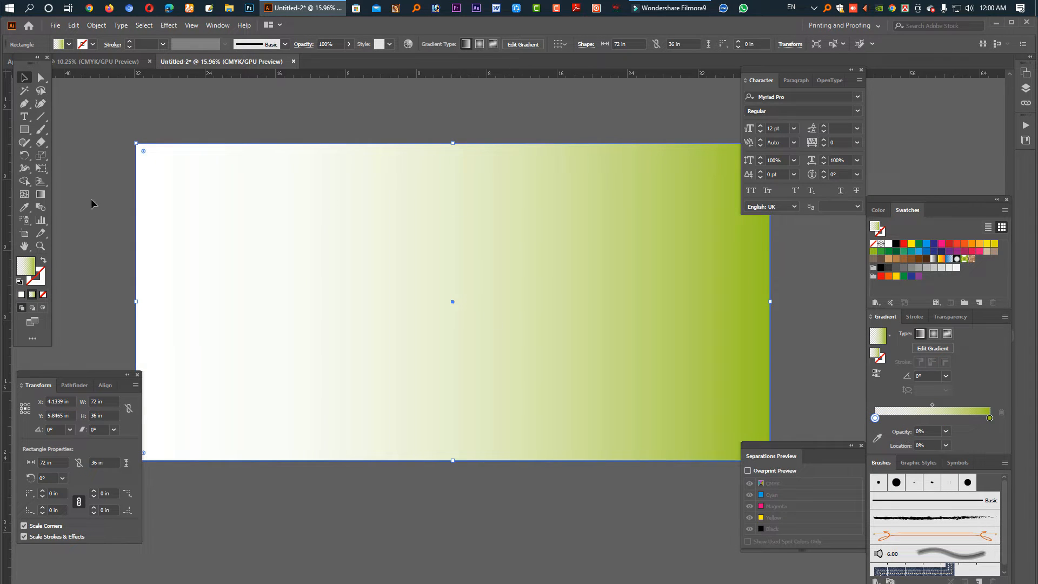
{"action": "left_click", "coordinate": [24, 130]}
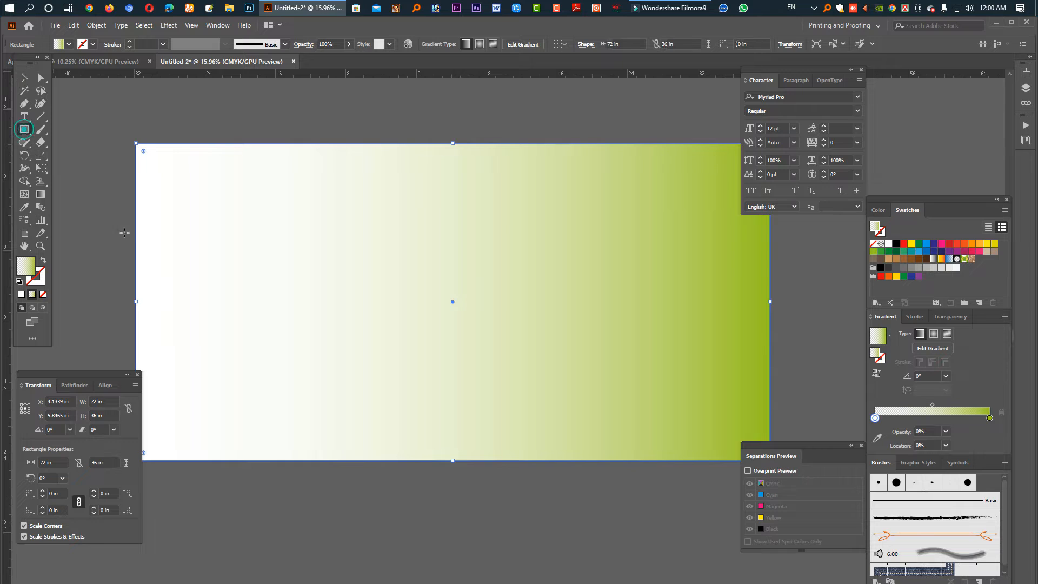
- Draw a smaller bar across the banner's left side and fill it red
{"action": "mouse_move", "coordinate": [122, 241]}
{"action": "left_mouse_down"}
{"action": "mouse_move", "coordinate": [279, 304]}
{"action": "mouse_move", "coordinate": [395, 334]}
{"action": "left_mouse_up"}
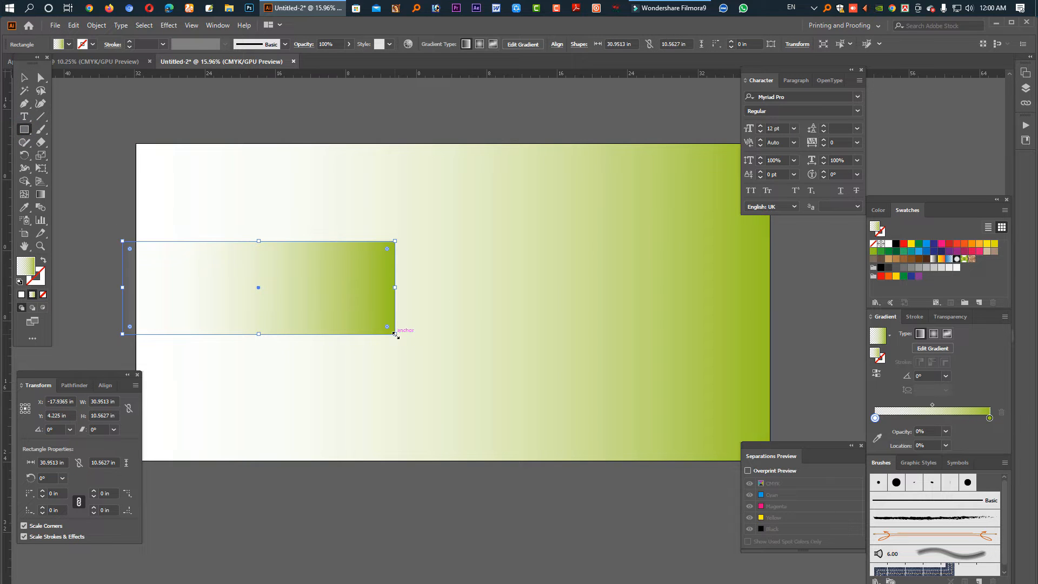
{"action": "left_click", "coordinate": [947, 247]}
{"action": "key", "text": "v"}
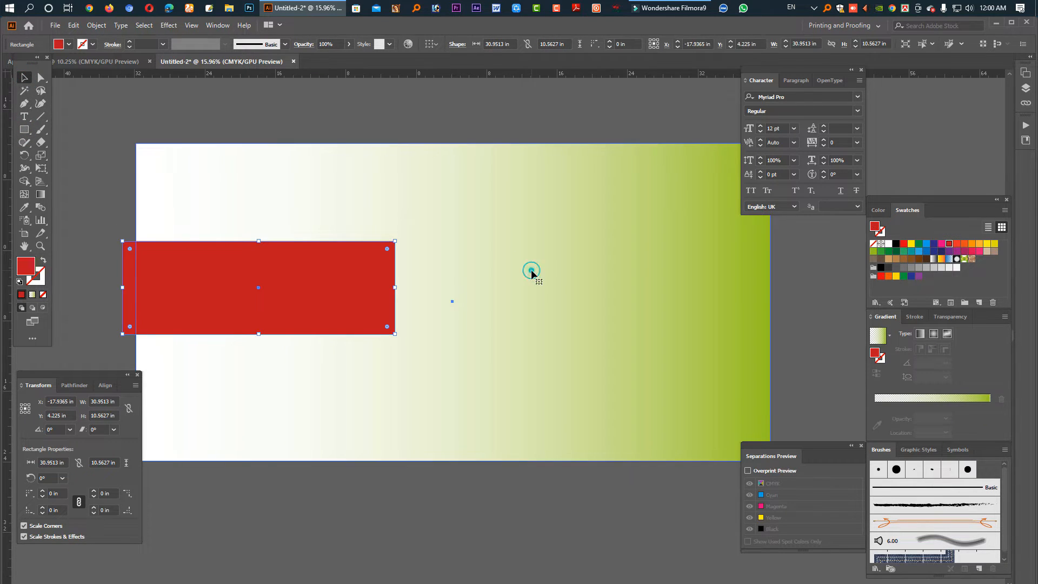
{"action": "left_click", "coordinate": [532, 275]}
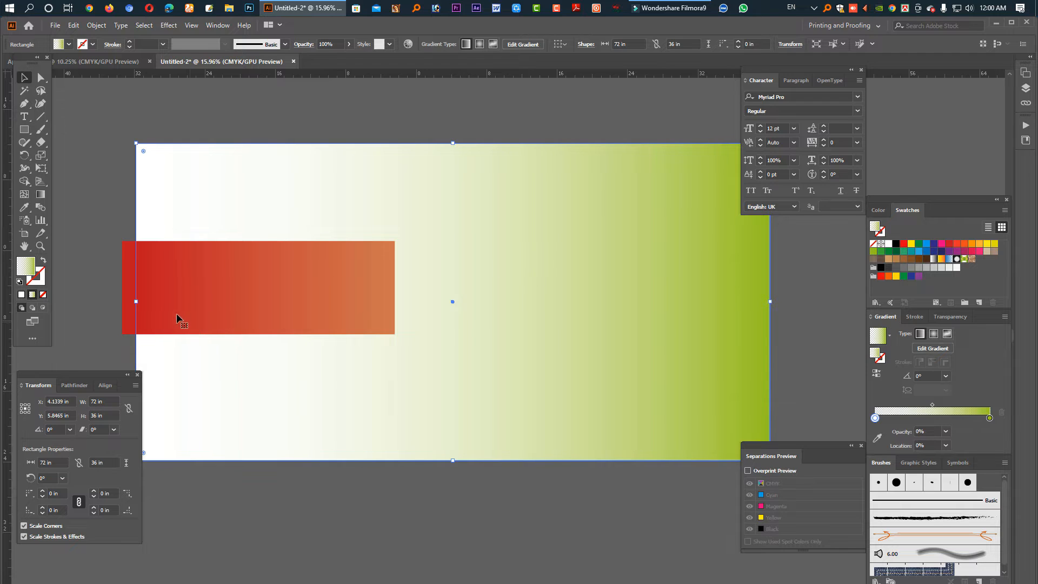
- Stretch the bar across the full artboard width and start its gradient with dark green
{"action": "left_click", "coordinate": [140, 301]}
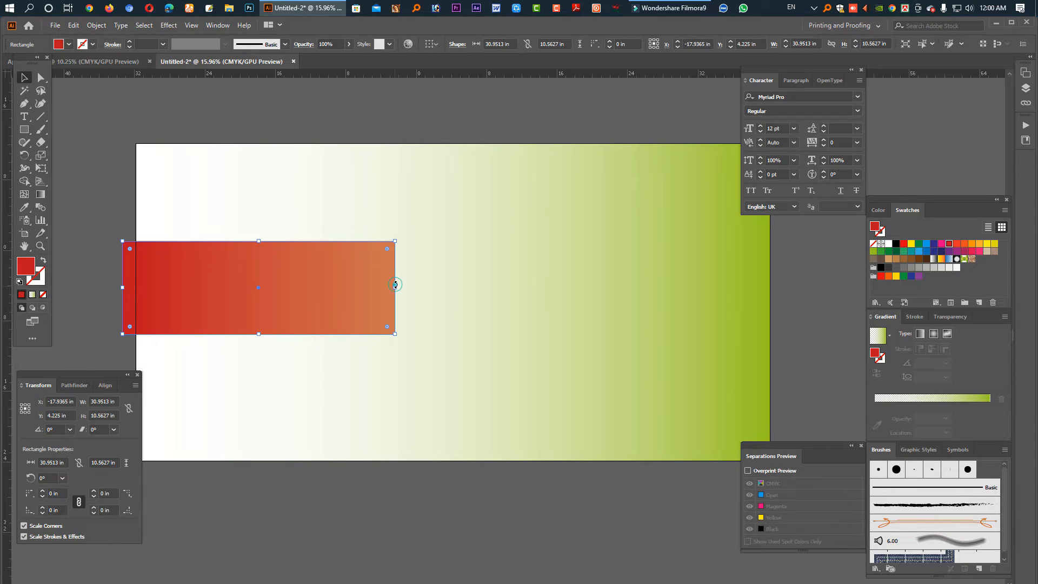
{"action": "left_click_drag", "start_coordinate": [395, 287], "coordinate": [557, 303]}
{"action": "key", "text": "ctrl+z"}
{"action": "left_click_drag", "start_coordinate": [439, 291], "coordinate": [774, 298]}
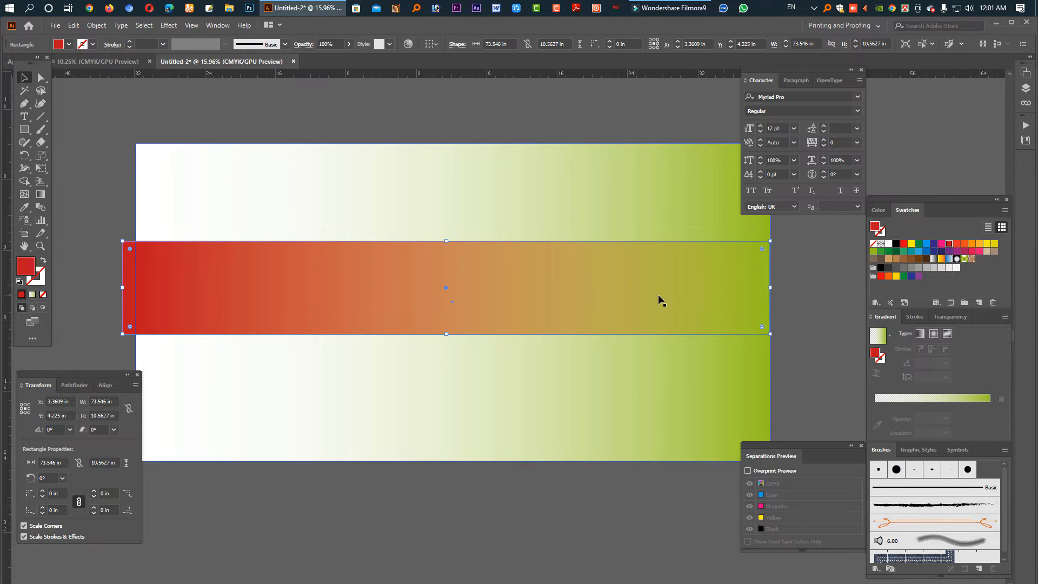
{"action": "left_click", "coordinate": [896, 251]}
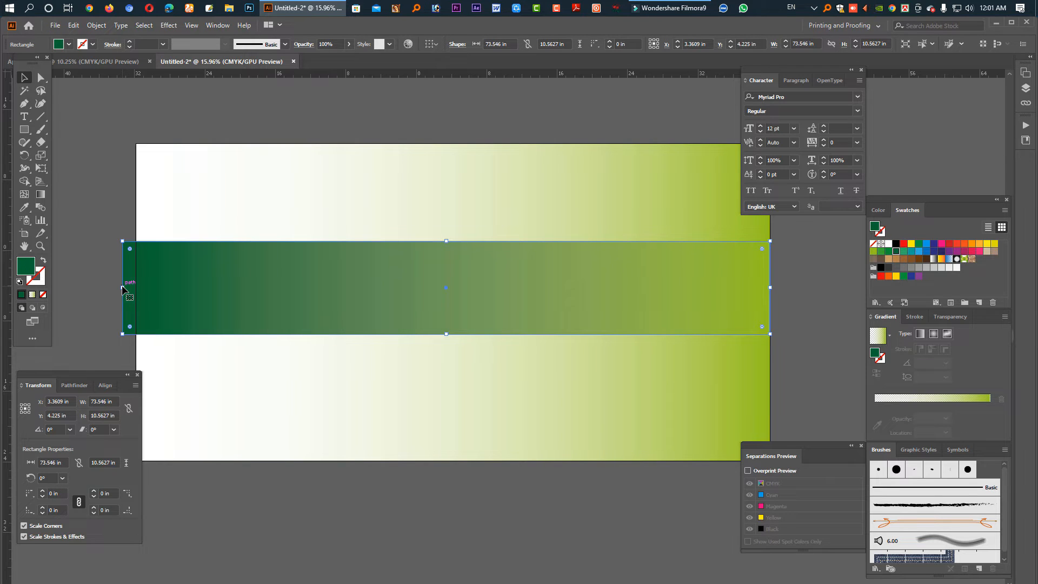
{"action": "left_click_drag", "start_coordinate": [125, 287], "coordinate": [136, 287]}
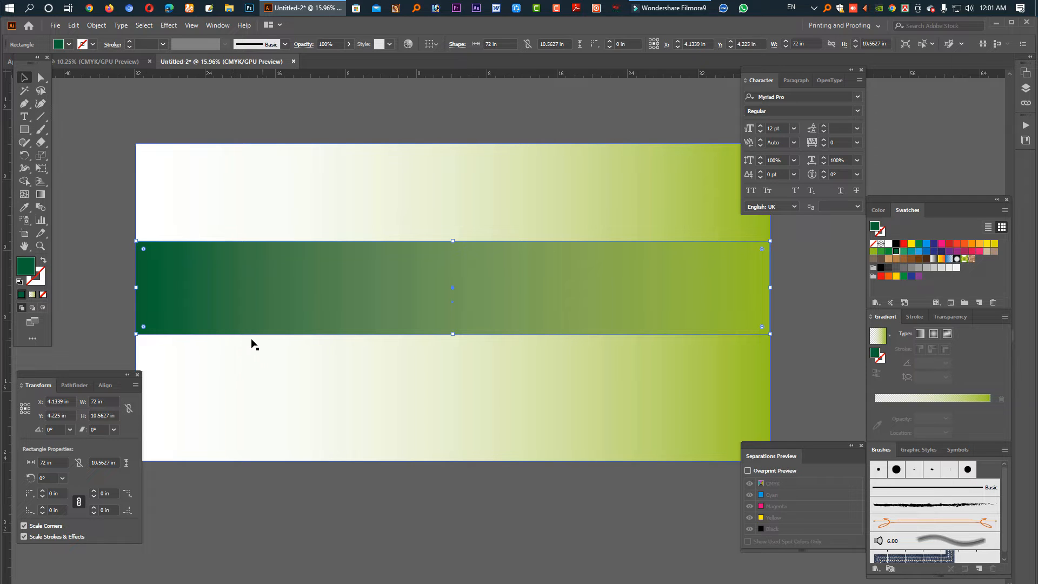
- Draw a small square and swap its fill and stroke so it is an unfilled outline
{"action": "left_click", "coordinate": [24, 128]}
{"action": "left_click_drag", "start_coordinate": [308, 103], "coordinate": [694, 354]}
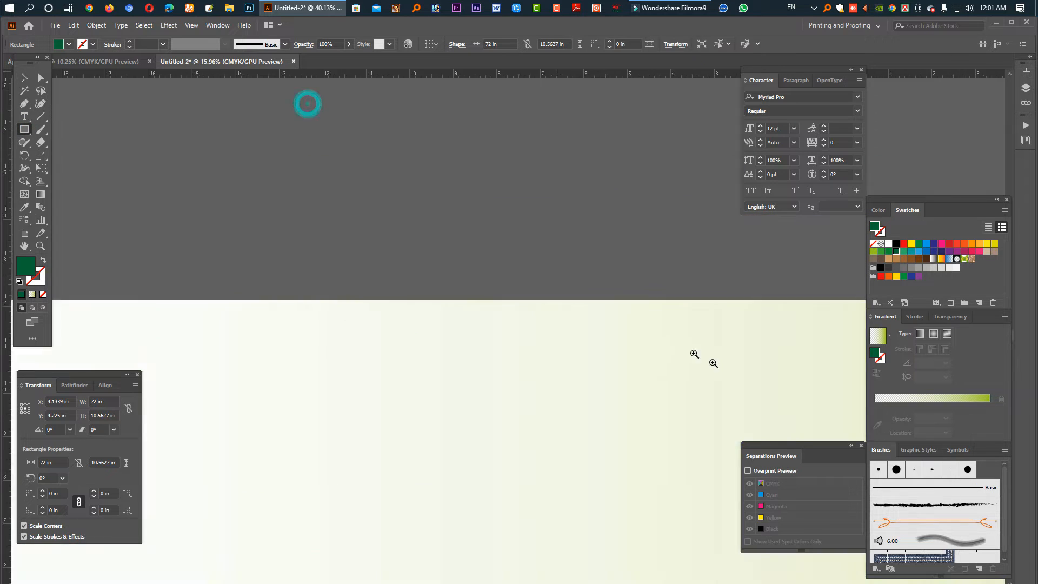
{"action": "left_click_drag", "start_coordinate": [485, 247], "coordinate": [599, 362]}
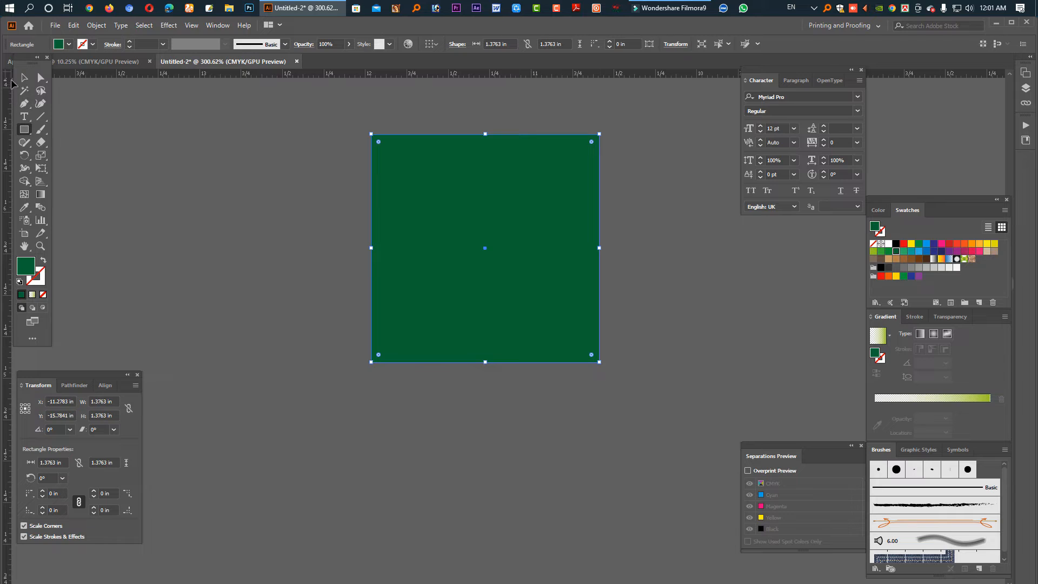
{"action": "left_click", "coordinate": [23, 77]}
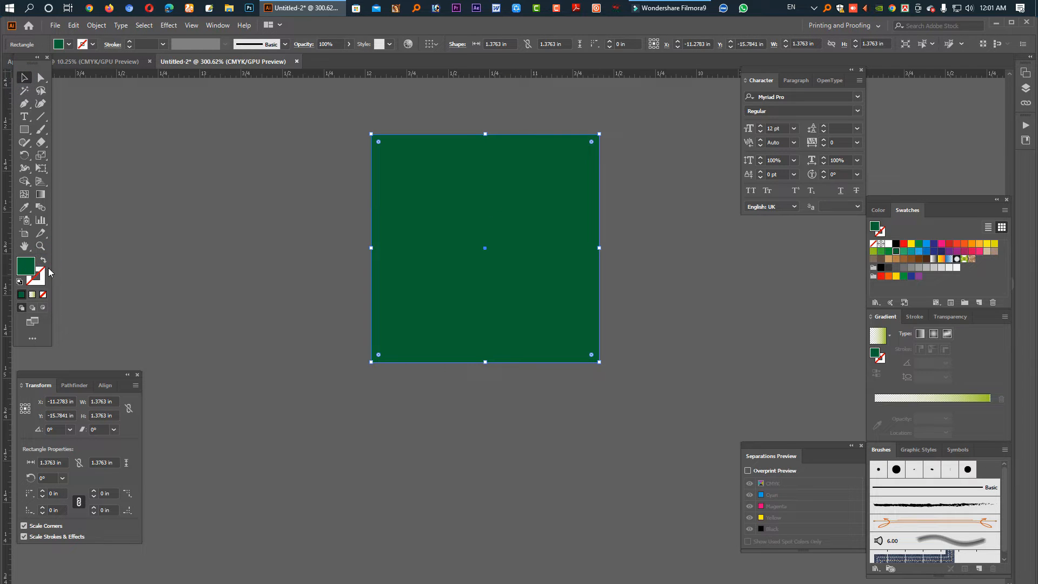
{"action": "left_click", "coordinate": [43, 261]}
- Give the square's outline a 5 pt weight and the yellow-to-red gradient
{"action": "mouse_move", "coordinate": [508, 118]}
{"action": "left_mouse_down"}
{"action": "mouse_move", "coordinate": [615, 221]}
{"action": "mouse_move", "coordinate": [729, 275]}
{"action": "left_mouse_up"}
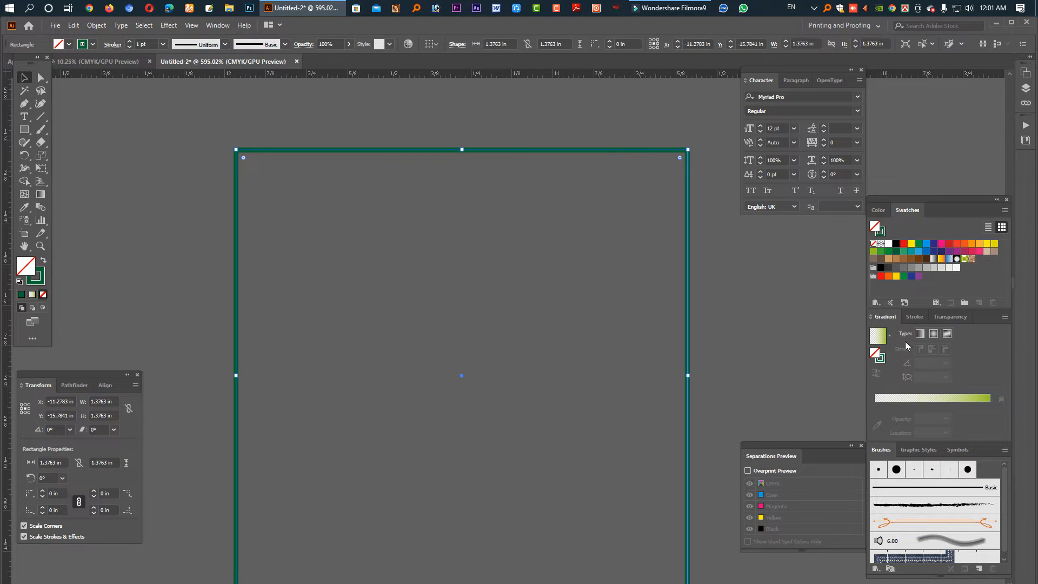
{"action": "left_click", "coordinate": [914, 318]}
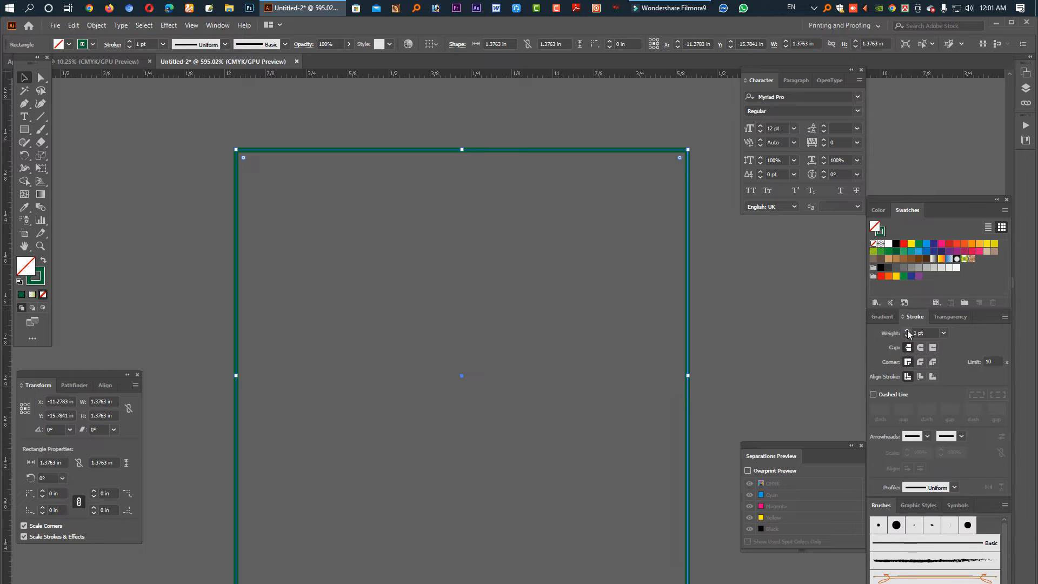
{"action": "left_click", "coordinate": [908, 331]}
{"action": "left_click", "coordinate": [908, 332]}
{"action": "left_click", "coordinate": [909, 331]}
{"action": "left_click", "coordinate": [908, 332]}
{"action": "left_click", "coordinate": [885, 317]}
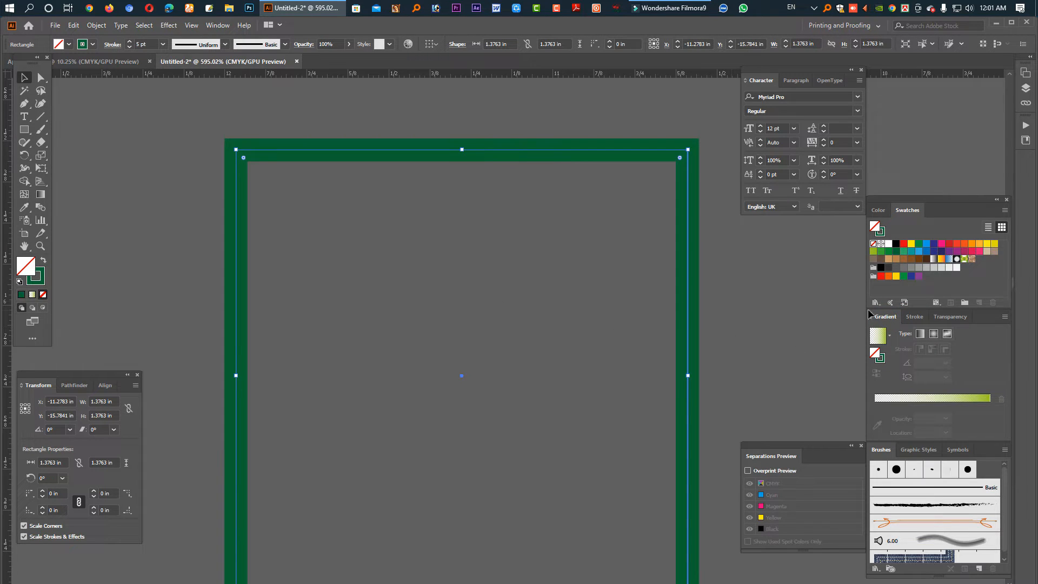
{"action": "left_click", "coordinate": [897, 251]}
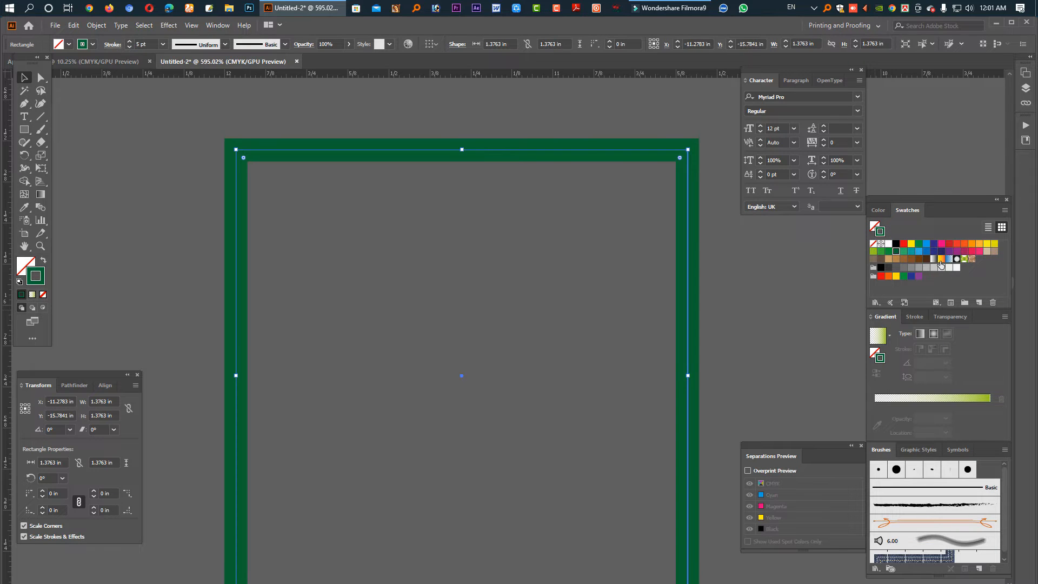
{"action": "left_click", "coordinate": [941, 260]}
{"action": "left_click", "coordinate": [595, 295], "text": "ctrl+alt"}
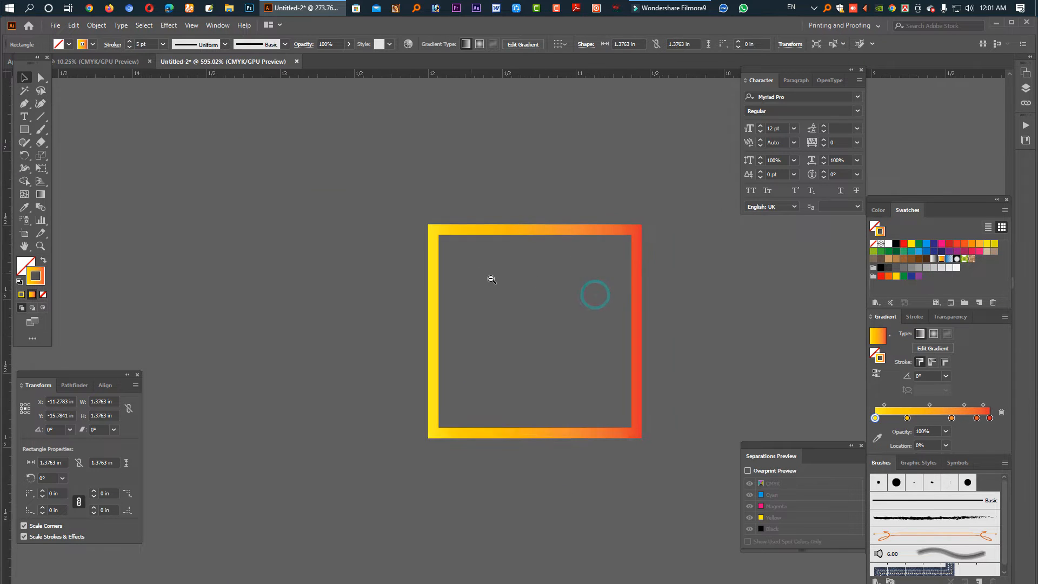
- Convert the square's gradient outline into a solid frame shape with Outline Stroke
{"action": "key", "text": "ctrl+shift+h"}
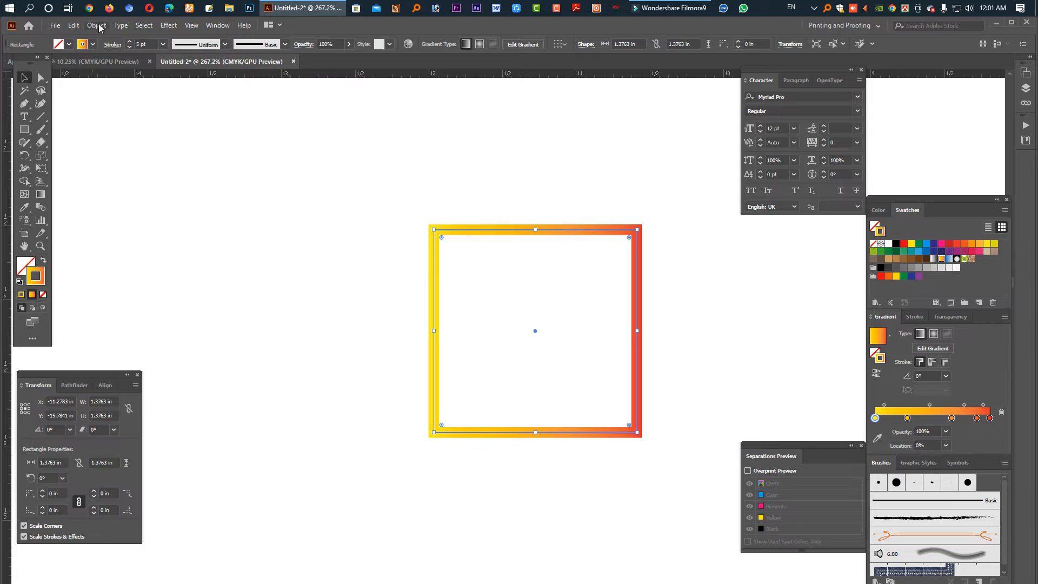
{"action": "left_click", "coordinate": [80, 27]}
{"action": "left_click", "coordinate": [168, 283]}
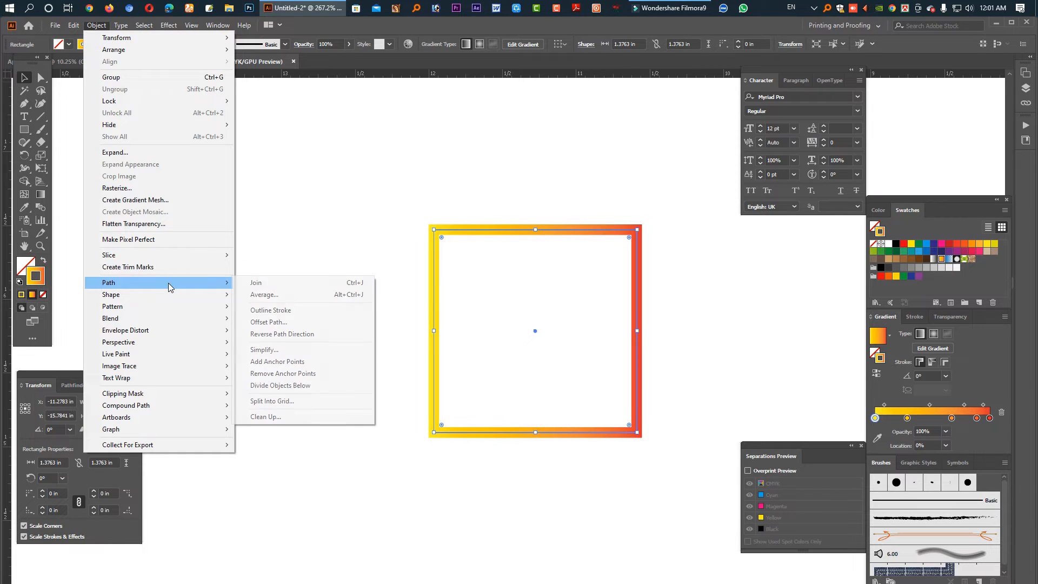
{"action": "left_click", "coordinate": [286, 312]}
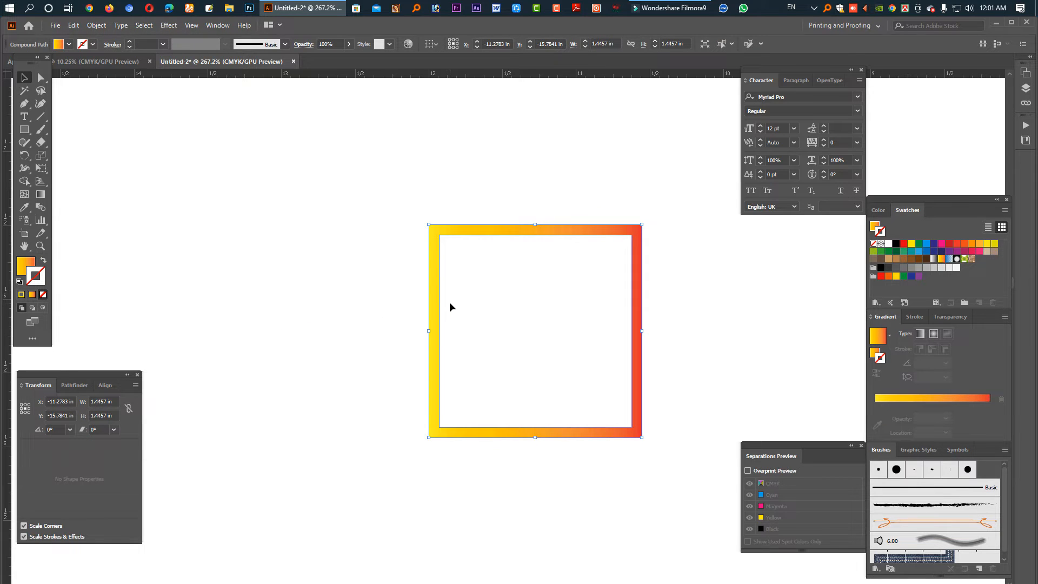
- Fill the frame with a gradient running from dark blue to red
{"action": "left_click", "coordinate": [896, 251]}
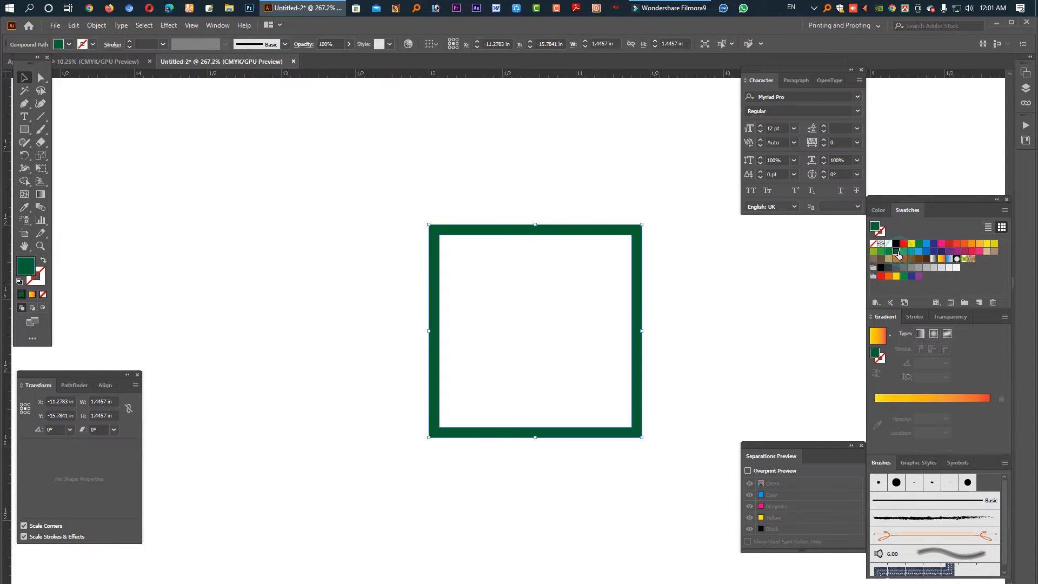
{"action": "left_click", "coordinate": [934, 258]}
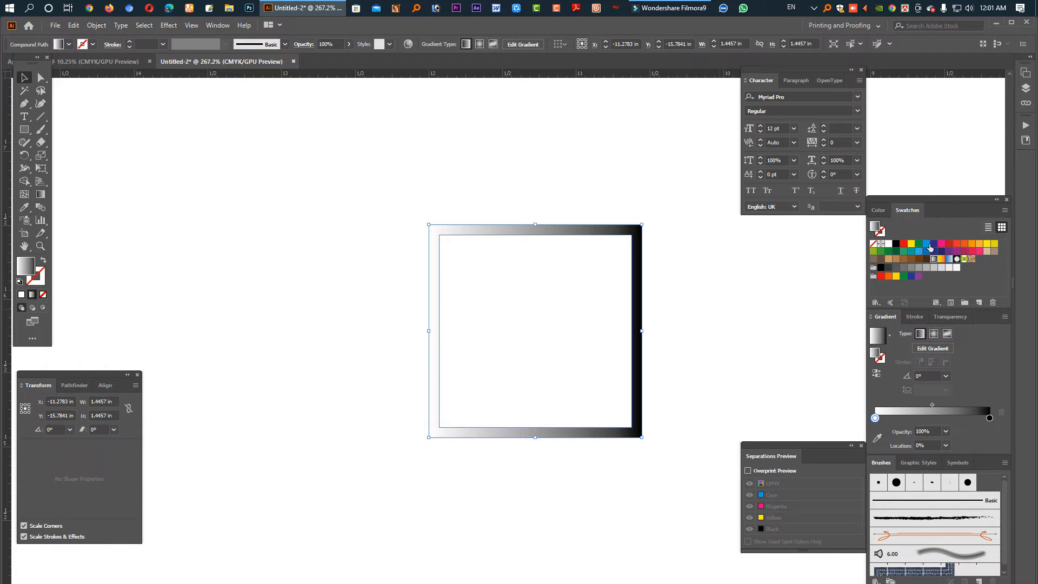
{"action": "left_click_drag", "start_coordinate": [876, 421], "coordinate": [876, 419]}
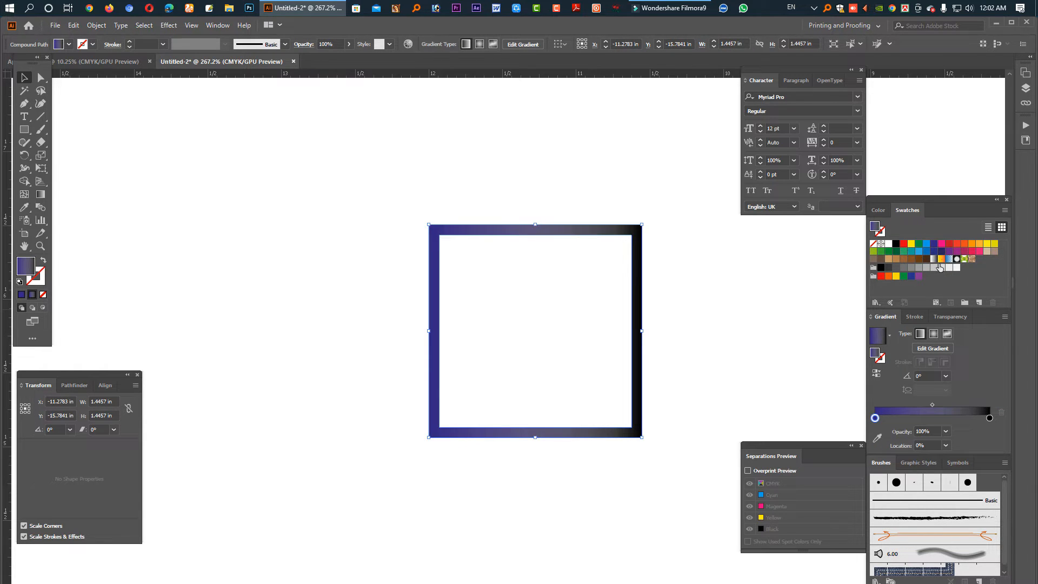
{"action": "left_click_drag", "start_coordinate": [950, 247], "coordinate": [993, 420]}
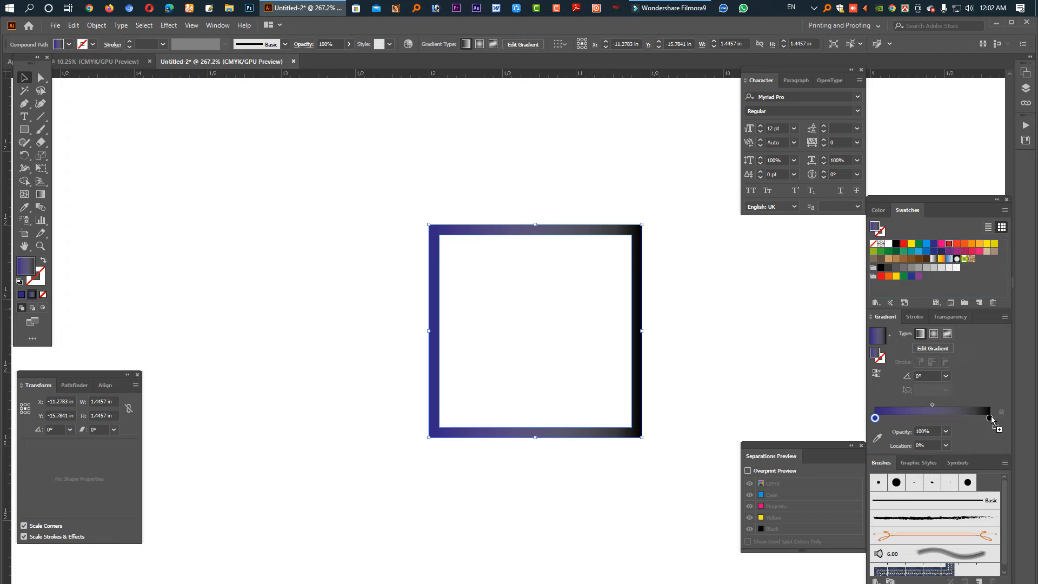
{"action": "left_click", "coordinate": [356, 350]}
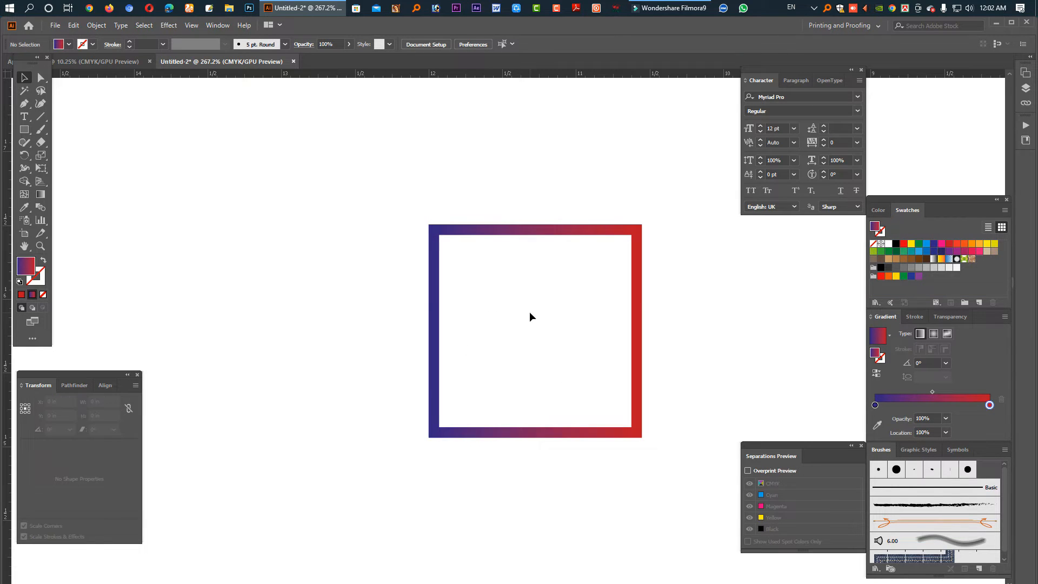
- Add a two-word name heading, enlarge it, and fill it with the orange-yellow gradient
{"action": "left_click", "coordinate": [24, 116]}
{"action": "left_click", "coordinate": [216, 260]}
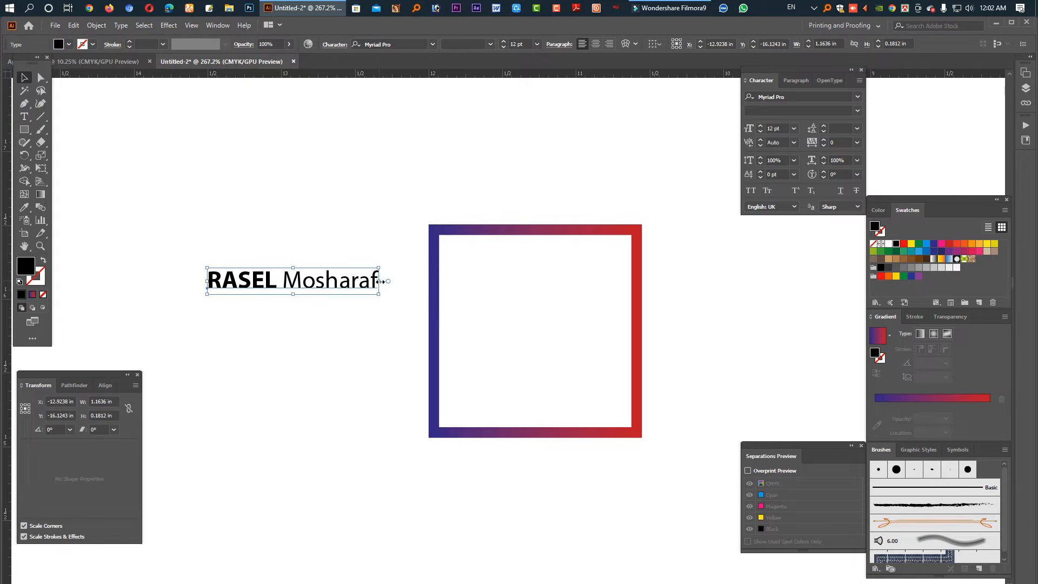
{"action": "left_click_drag", "start_coordinate": [381, 281], "coordinate": [366, 202]}
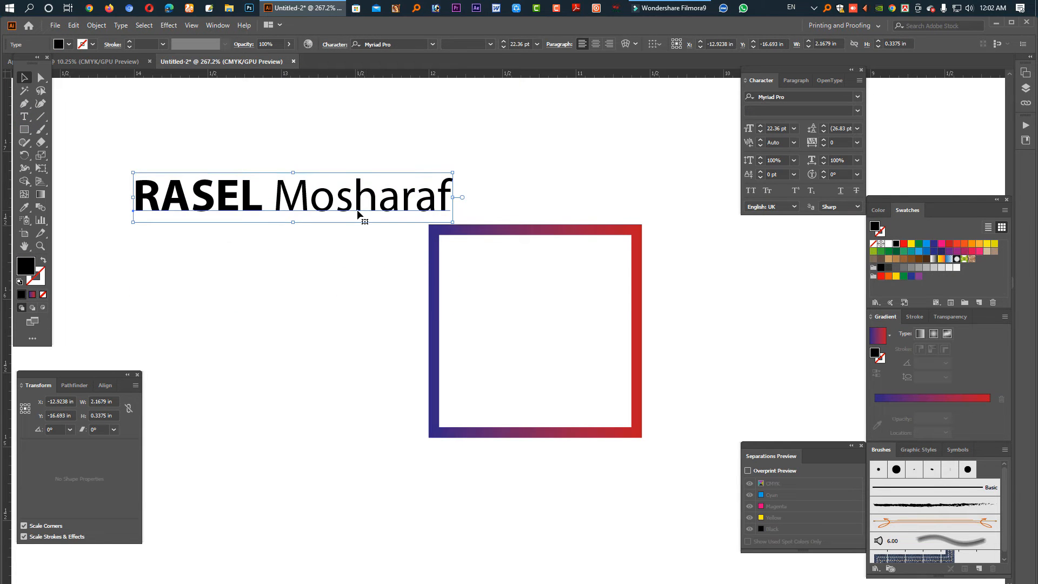
{"action": "left_click", "coordinate": [941, 260]}
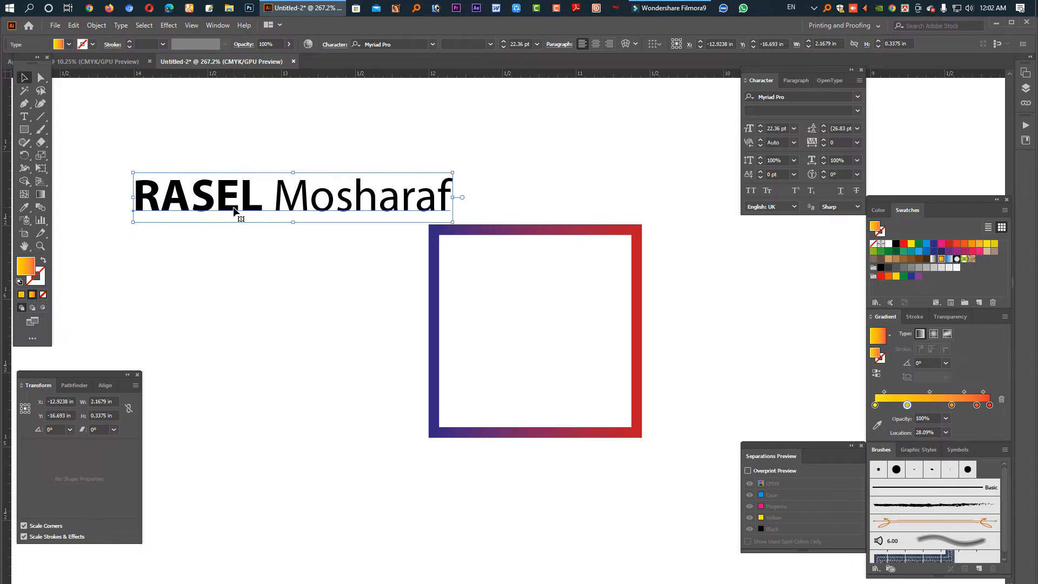
- Draw a thin bar below the name and fill it with the Orange, Yellow gradient
{"action": "left_click", "coordinate": [24, 129]}
{"action": "left_click_drag", "start_coordinate": [172, 261], "coordinate": [292, 268]}
{"action": "key", "text": "v"}
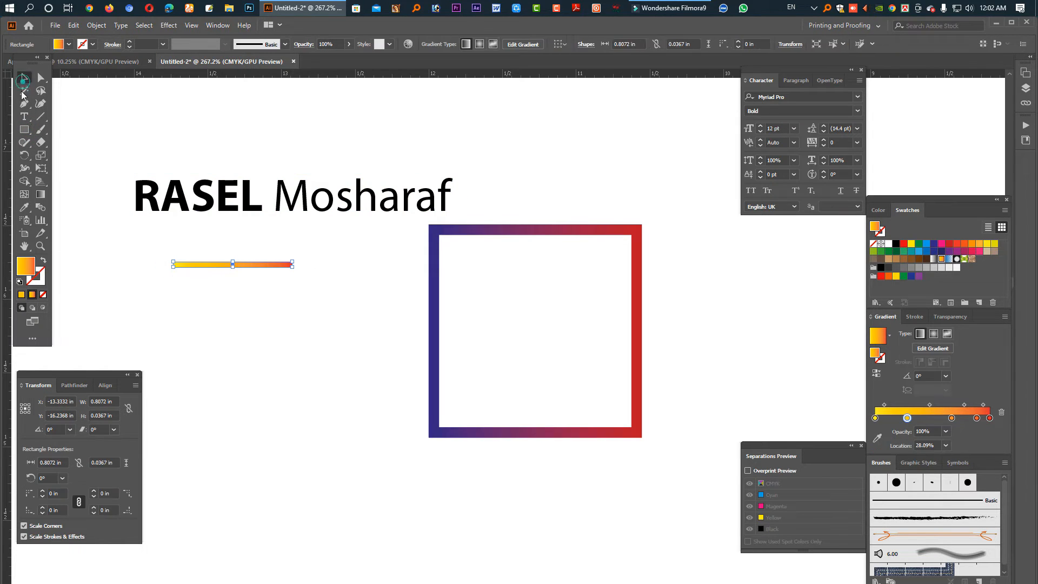
{"action": "left_click", "coordinate": [933, 244]}
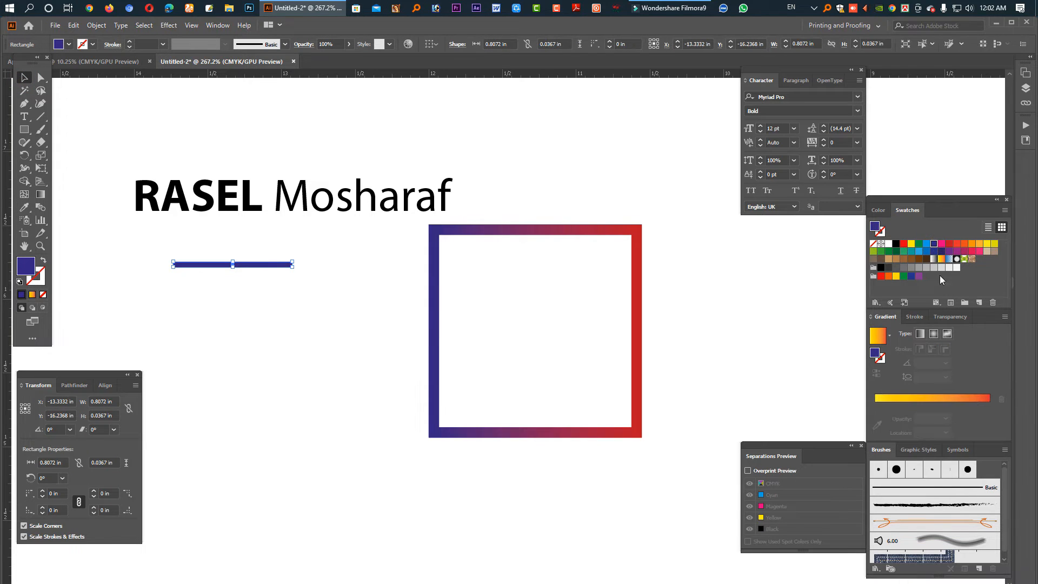
{"action": "left_click", "coordinate": [942, 259]}
{"action": "left_click", "coordinate": [934, 259]}
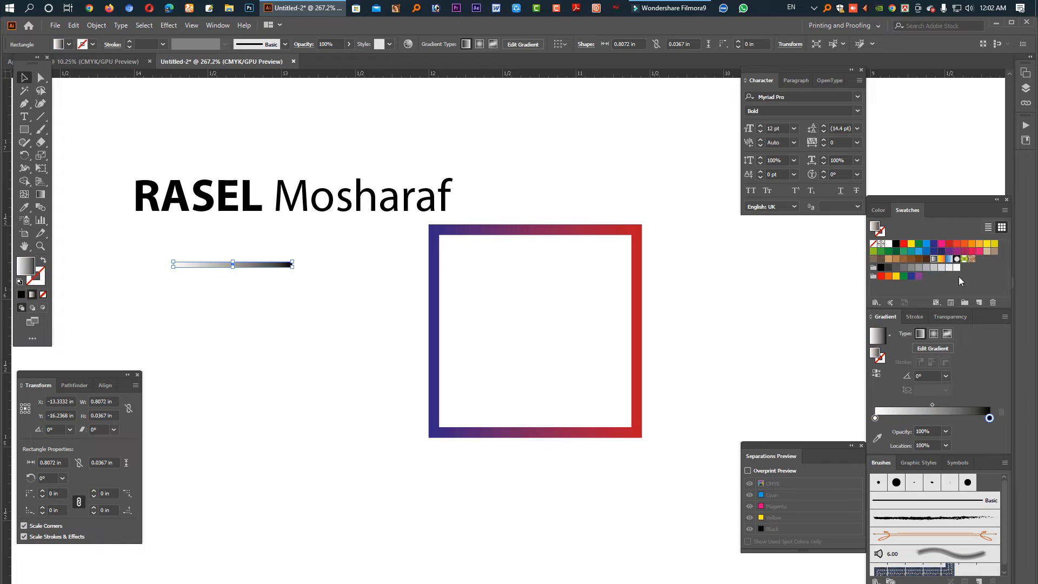
{"action": "left_click", "coordinate": [943, 259]}
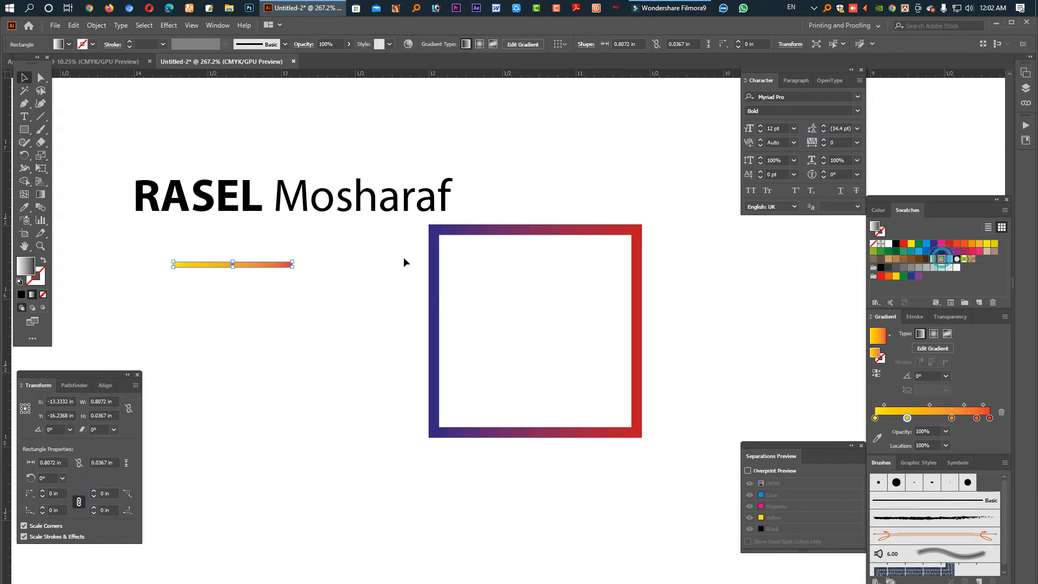
{"action": "left_click", "coordinate": [250, 203]}
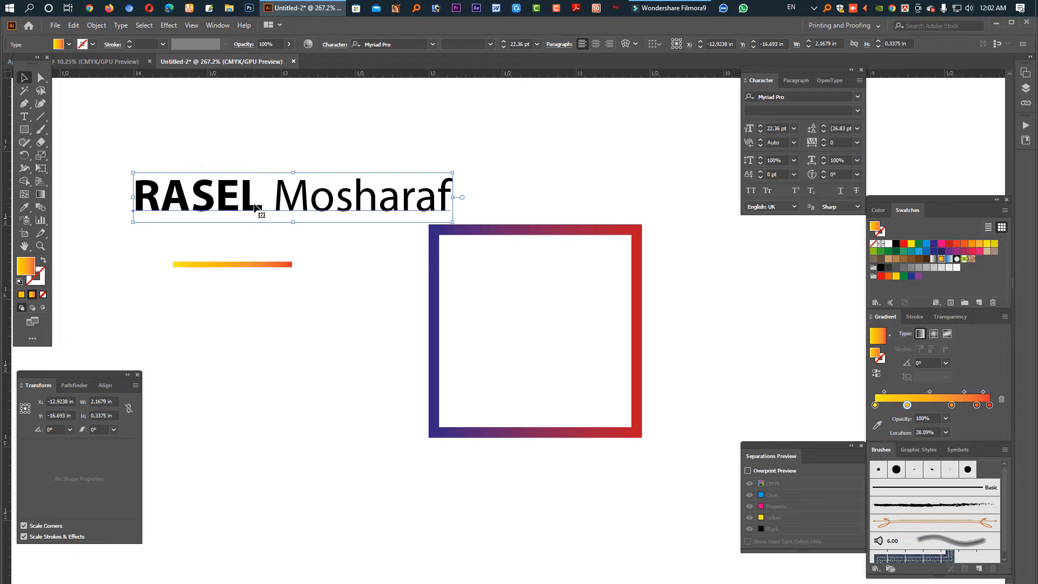
- Convert the name heading to outlines and apply the yellow-orange gradient to the letters
{"action": "right_click", "coordinate": [255, 206]}
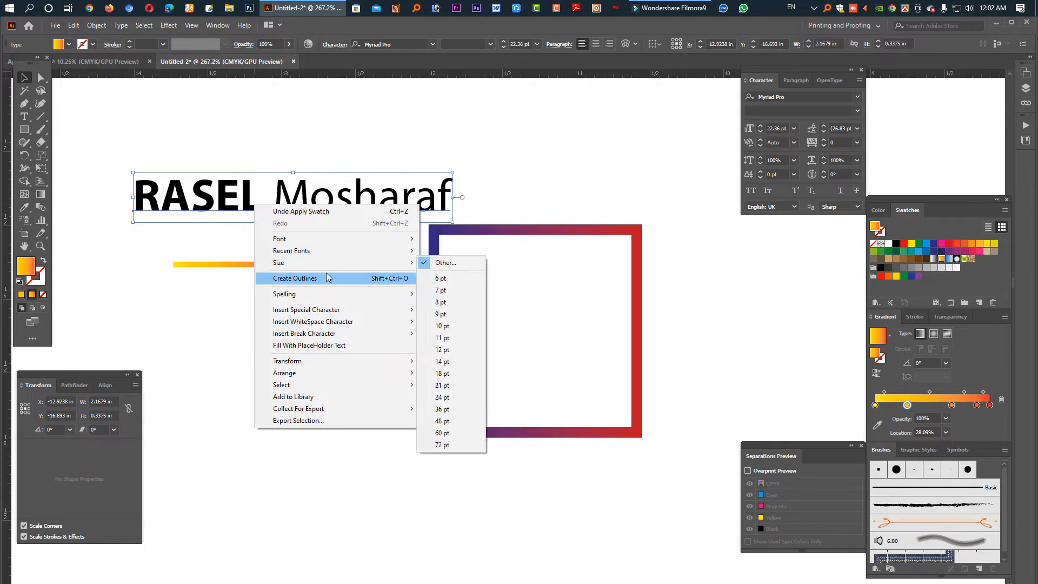
{"action": "left_click", "coordinate": [360, 280]}
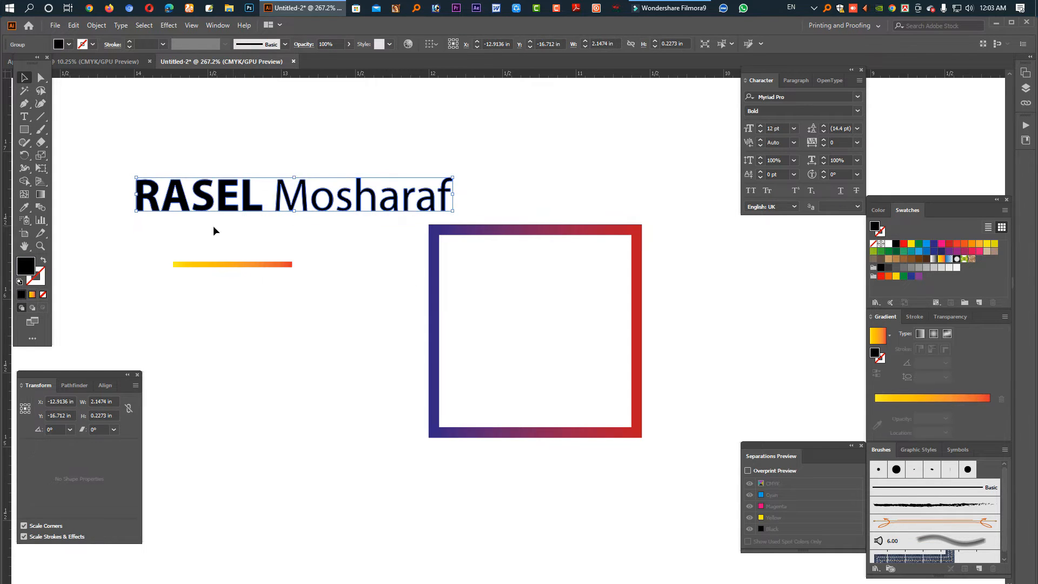
{"action": "left_click", "coordinate": [942, 260]}
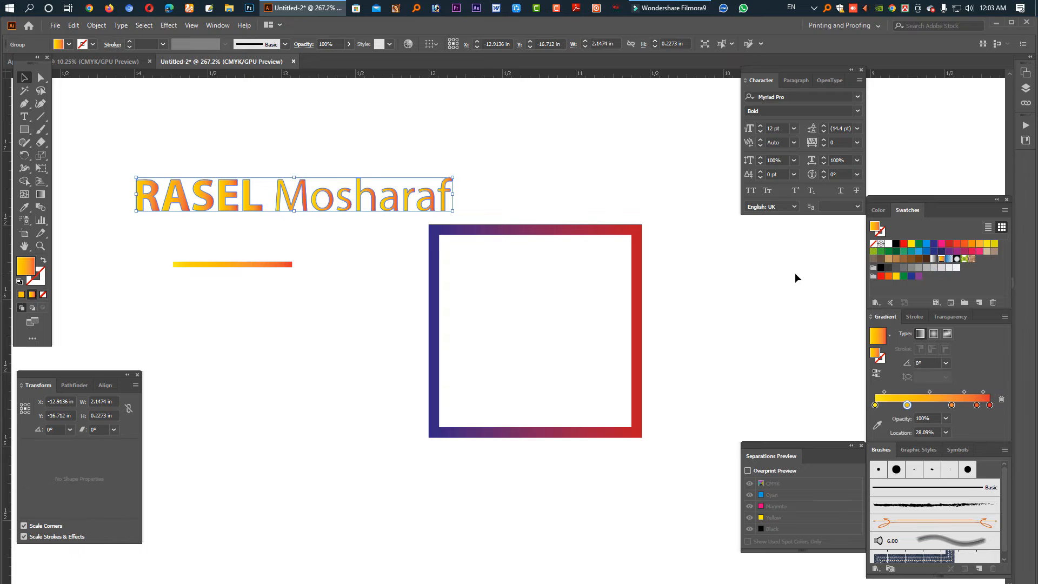
- Draw a small gradient-filled square above the name heading
{"action": "left_click", "coordinate": [280, 227]}
{"action": "left_click", "coordinate": [251, 206]}
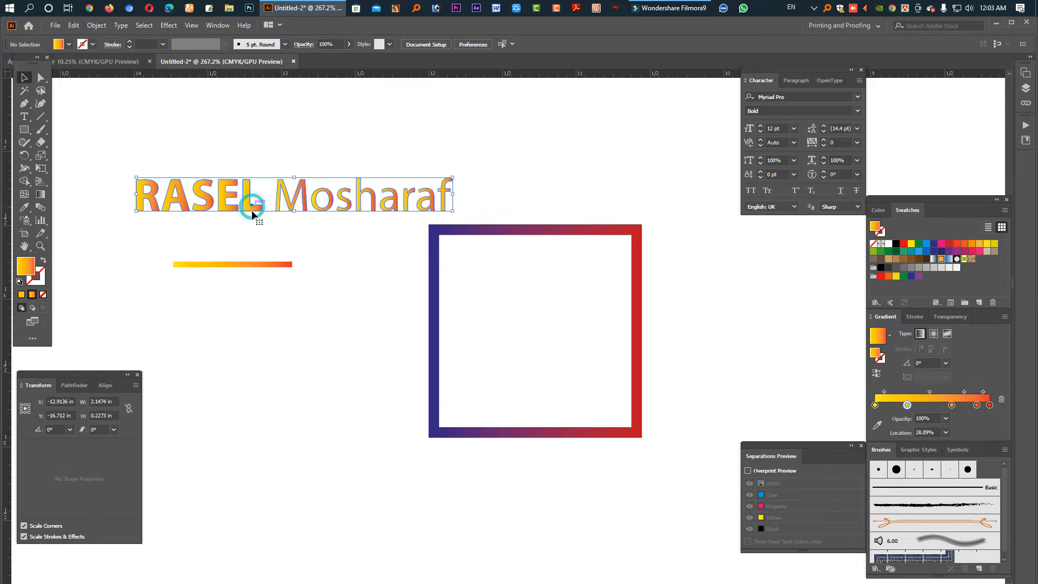
{"action": "left_click", "coordinate": [24, 130]}
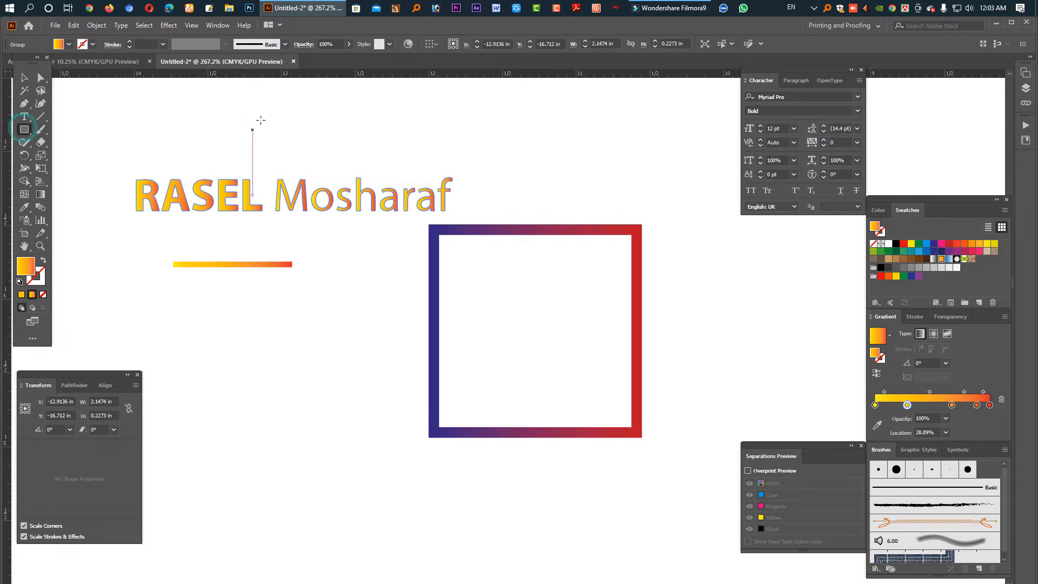
{"action": "left_click_drag", "start_coordinate": [240, 94], "coordinate": [284, 137]}
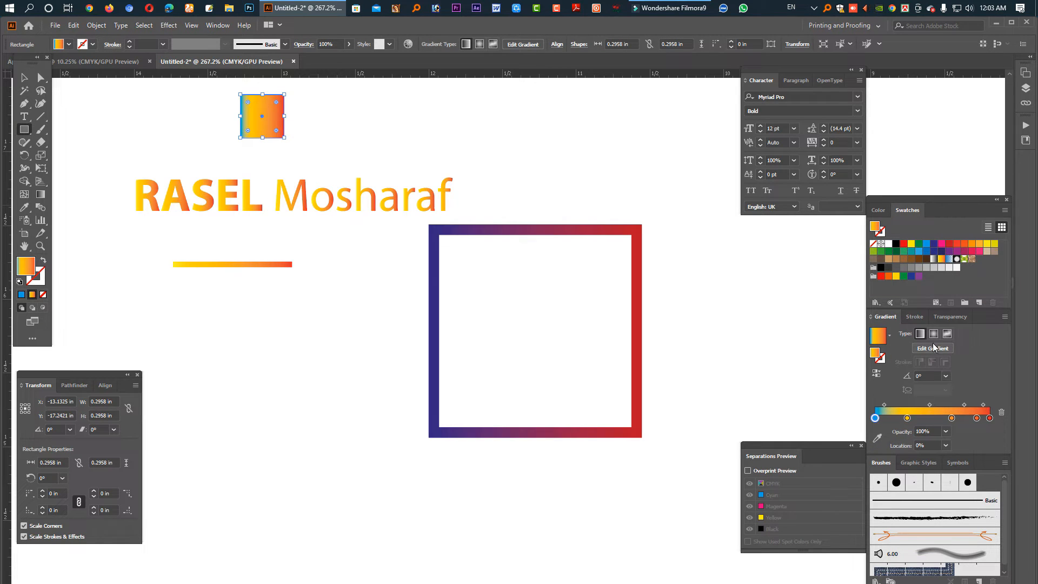
- Remove the extra stops from the square's gradient, then make its left stop teal and right stop blue
{"action": "left_click_drag", "start_coordinate": [907, 422], "coordinate": [868, 447]}
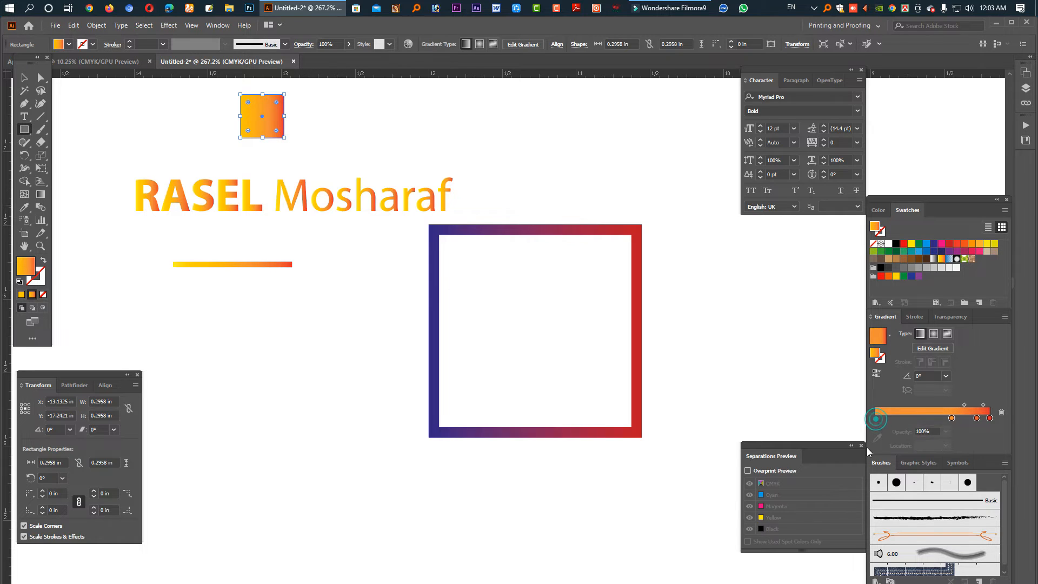
{"action": "left_click_drag", "start_coordinate": [949, 417], "coordinate": [872, 420]}
{"action": "left_click", "coordinate": [976, 418]}
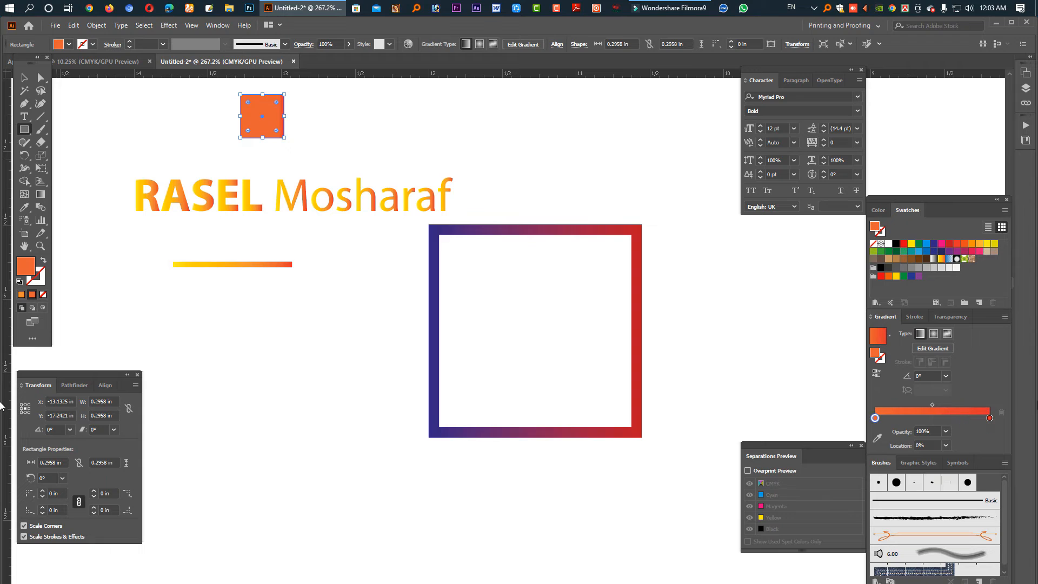
{"action": "left_click", "coordinate": [988, 417]}
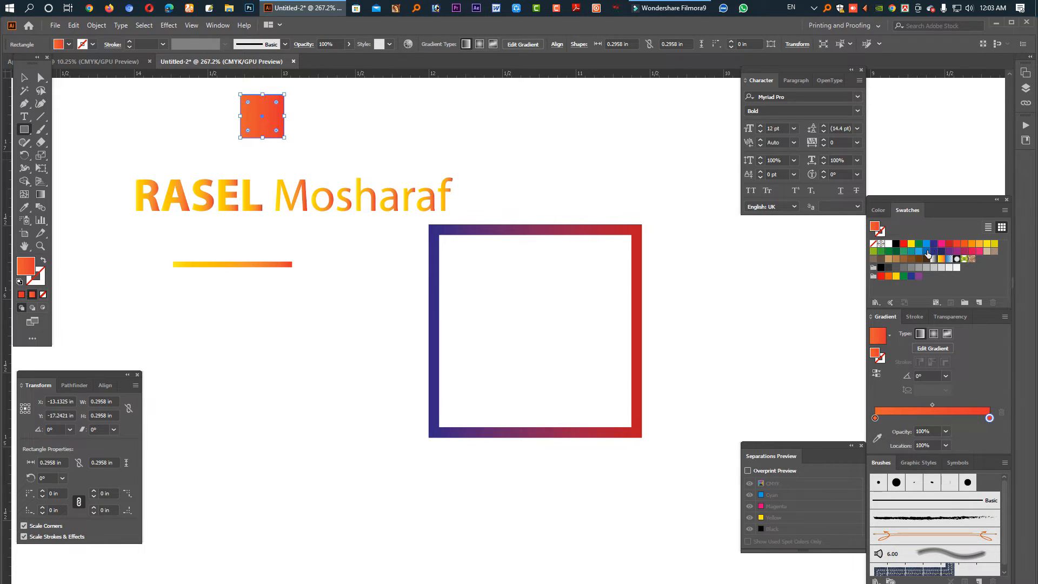
{"action": "left_click_drag", "start_coordinate": [927, 253], "coordinate": [990, 418]}
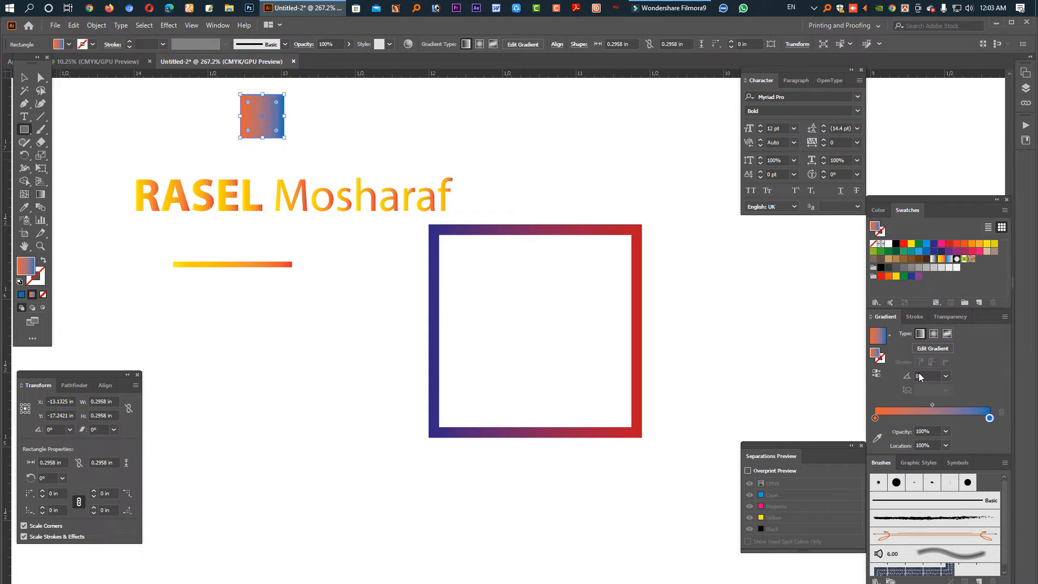
{"action": "left_click", "coordinate": [876, 418]}
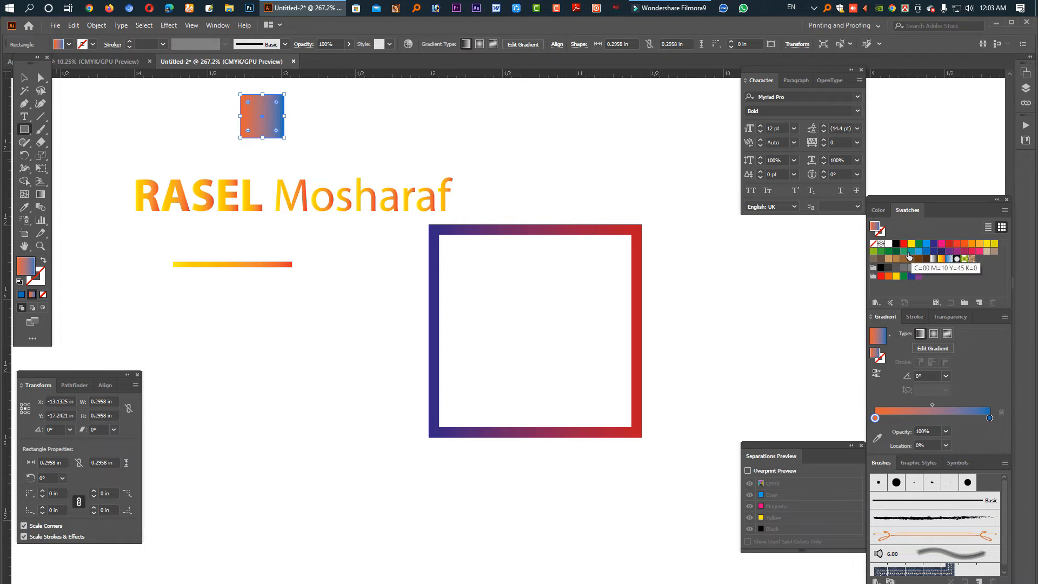
{"action": "left_click_drag", "start_coordinate": [910, 251], "coordinate": [876, 418]}
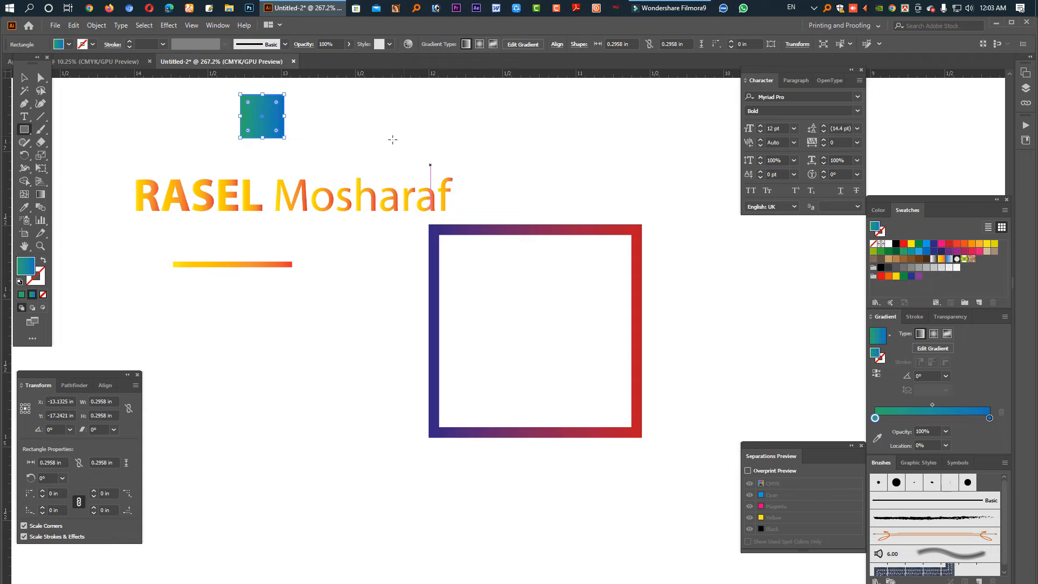
{"action": "left_click", "coordinate": [24, 77]}
{"action": "left_click", "coordinate": [196, 189]}
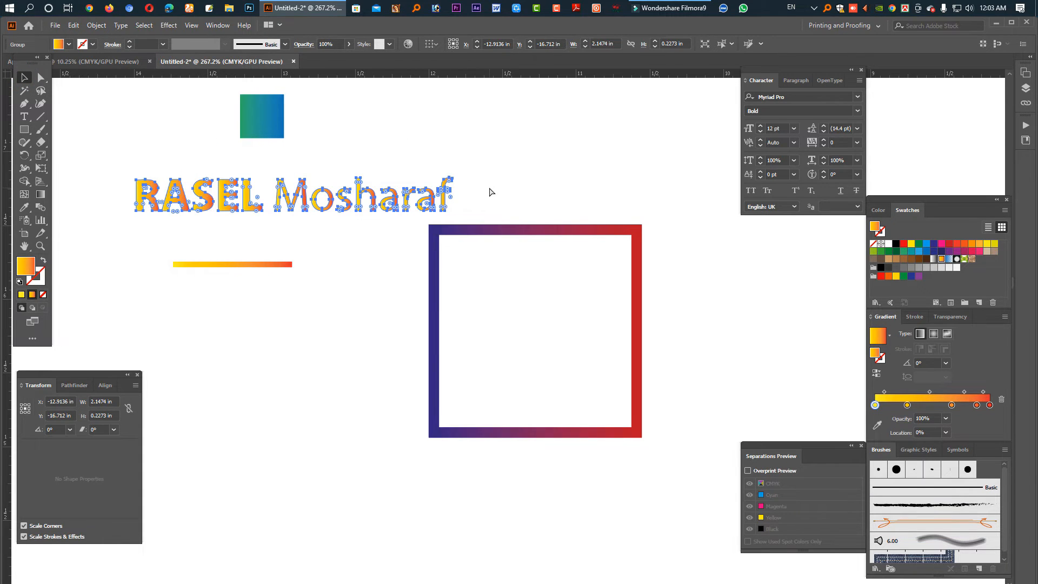
{"action": "key", "text": "ctrl+shift+g"}
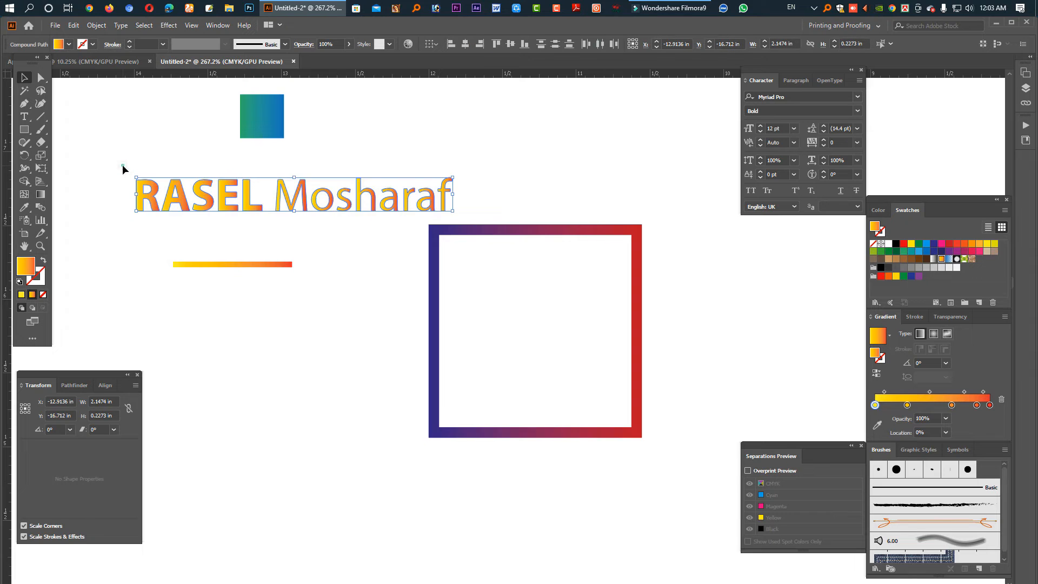
{"action": "left_click", "coordinate": [109, 158]}
{"action": "left_click_drag", "start_coordinate": [244, 222], "coordinate": [265, 225]}
{"action": "key", "text": "ctrl+g"}
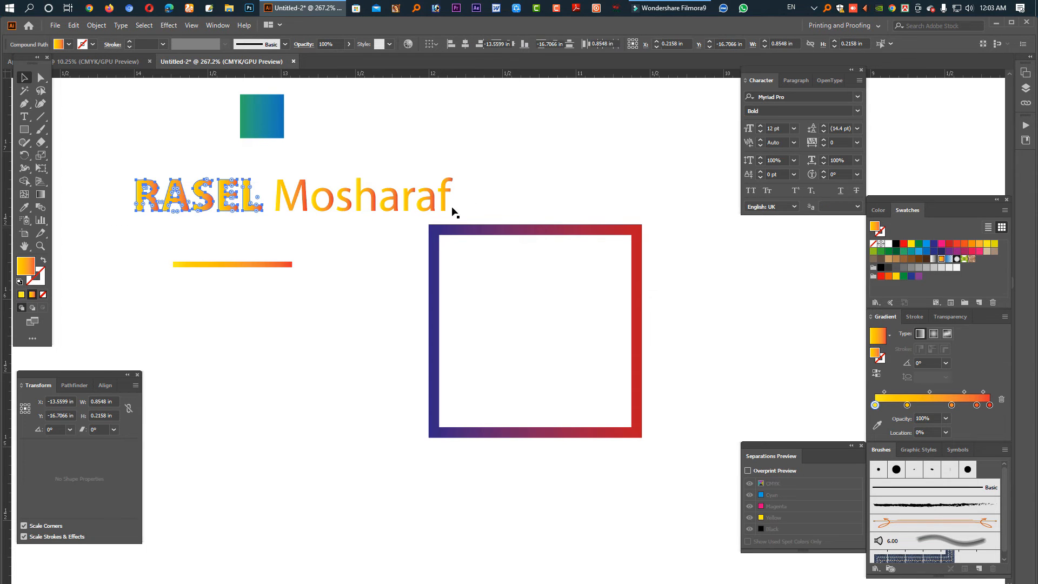
{"action": "left_click_drag", "start_coordinate": [488, 203], "coordinate": [265, 197]}
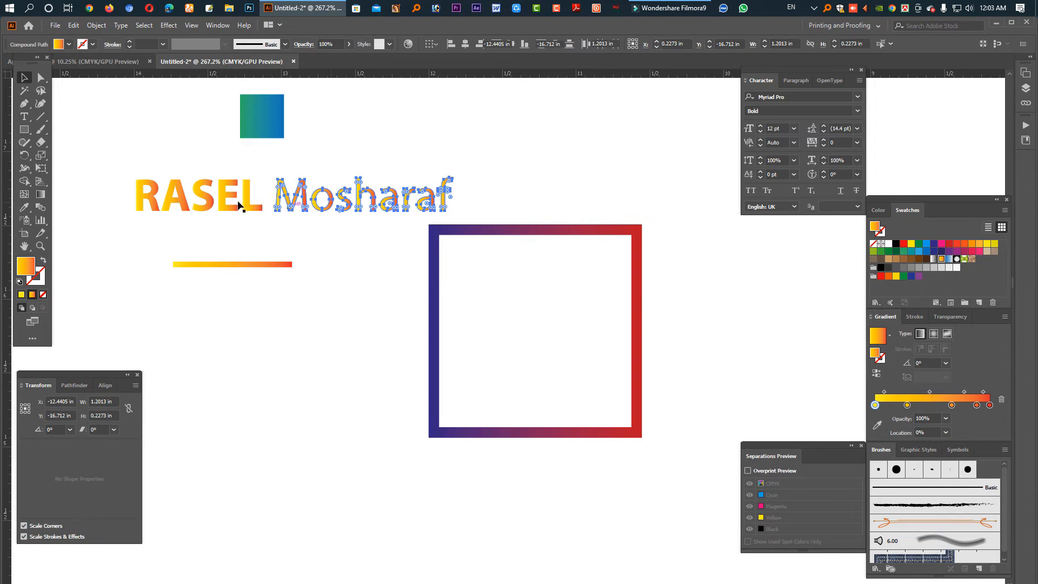
{"action": "key", "text": "ctrl+g"}
{"action": "left_click", "coordinate": [245, 202]}
{"action": "left_click", "coordinate": [24, 207]}
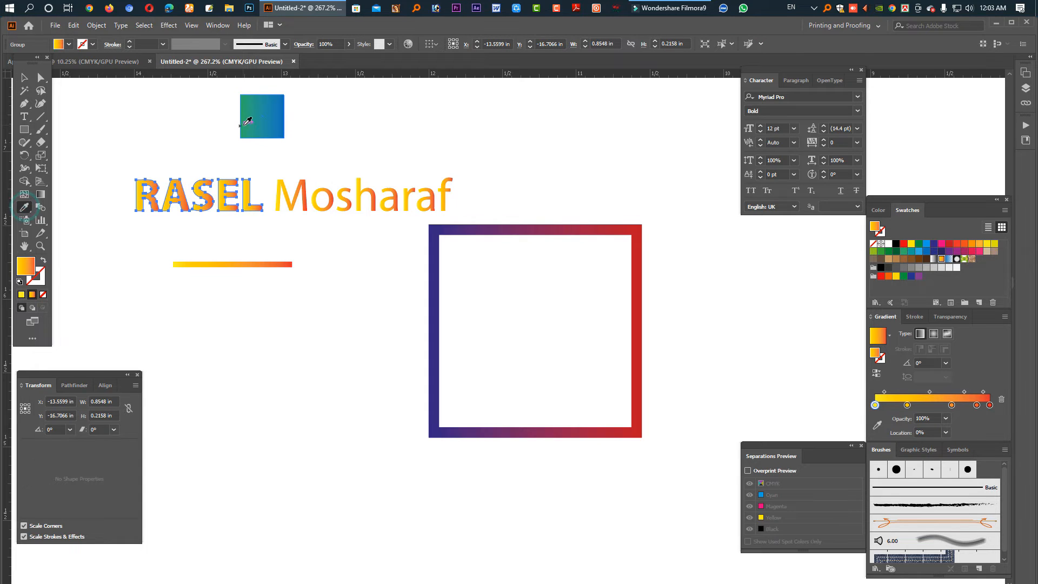
{"action": "left_click", "coordinate": [269, 116]}
{"action": "left_click", "coordinate": [24, 78]}
{"action": "left_click_drag", "start_coordinate": [216, 170], "coordinate": [286, 268]}
{"action": "left_click_drag", "start_coordinate": [163, 265], "coordinate": [251, 269]}
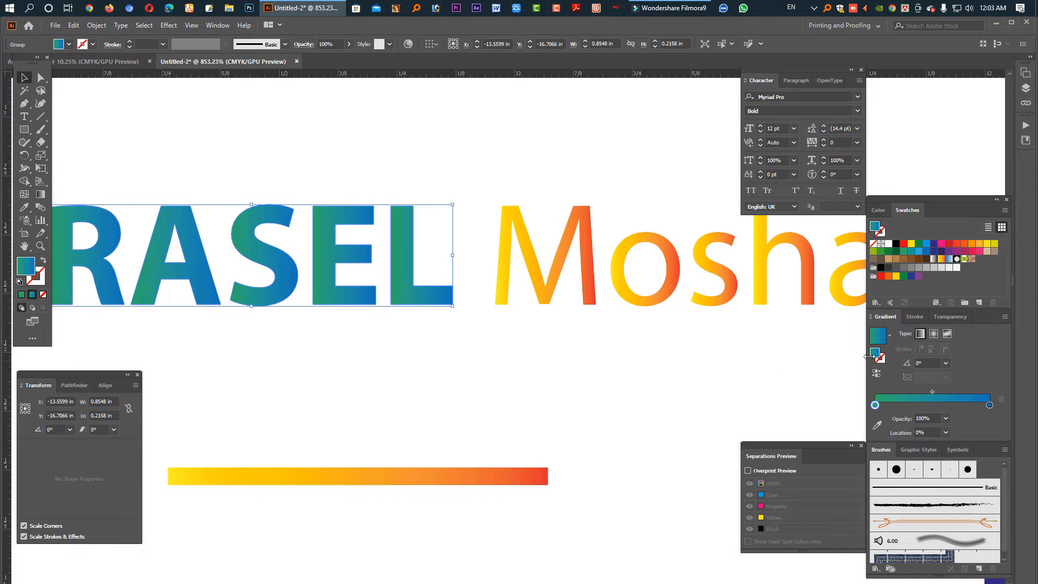
{"action": "left_click", "coordinate": [932, 335]}
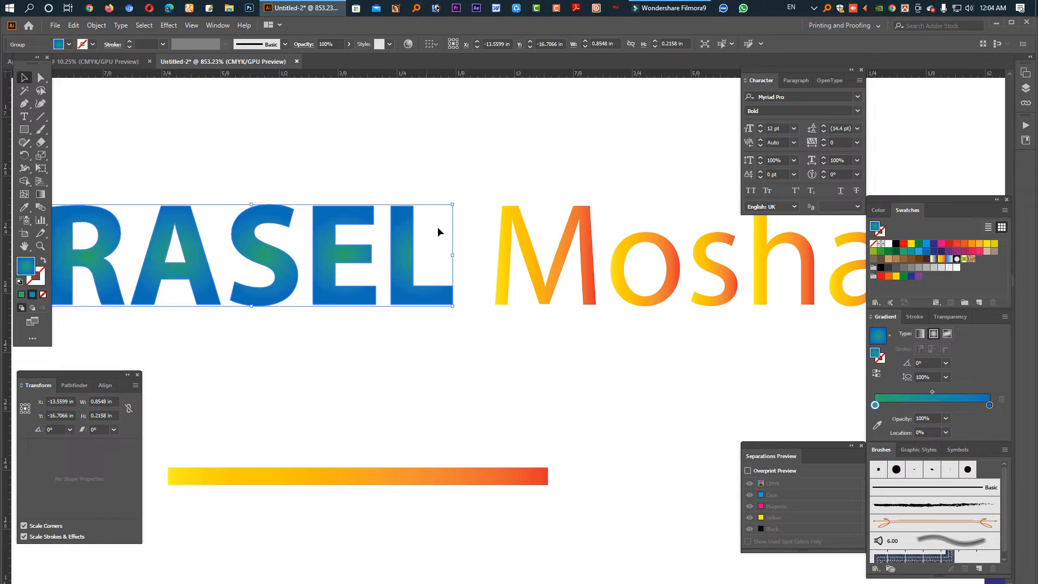
{"action": "left_click", "coordinate": [586, 254]}
{"action": "scroll", "coordinate": [631, 259], "scroll_direction": "right", "scroll_amount": 5}
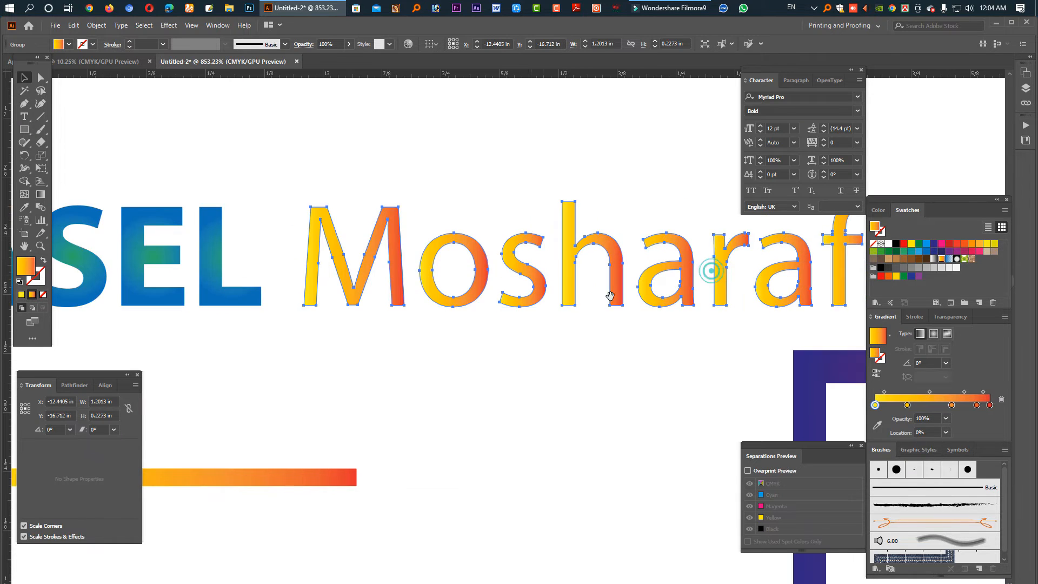
{"action": "left_click_drag", "start_coordinate": [930, 363], "coordinate": [895, 373]}
{"action": "type", "text": "90"}
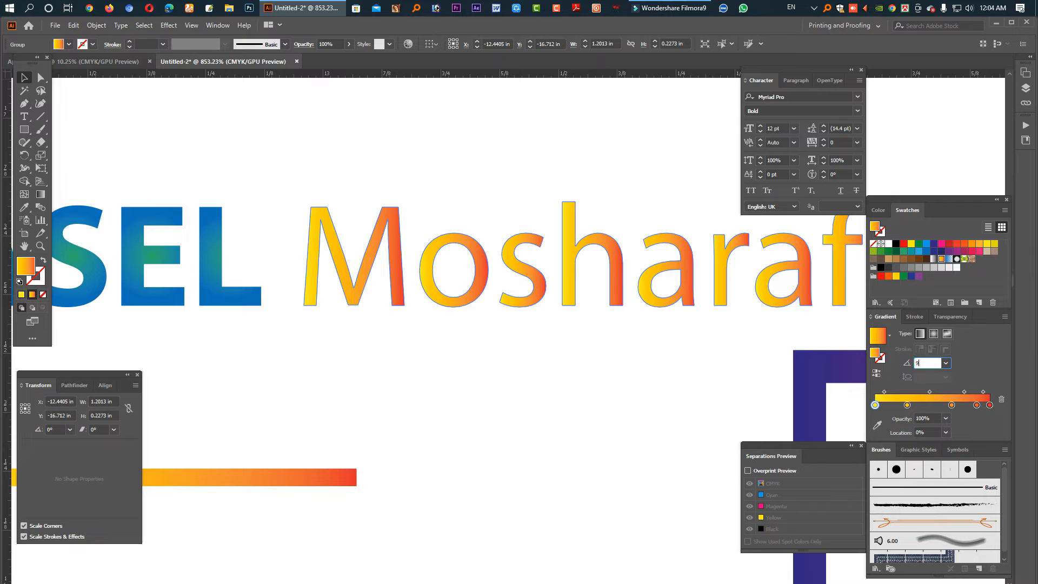
{"action": "key", "text": "Return"}
{"action": "key", "text": "Tab"}
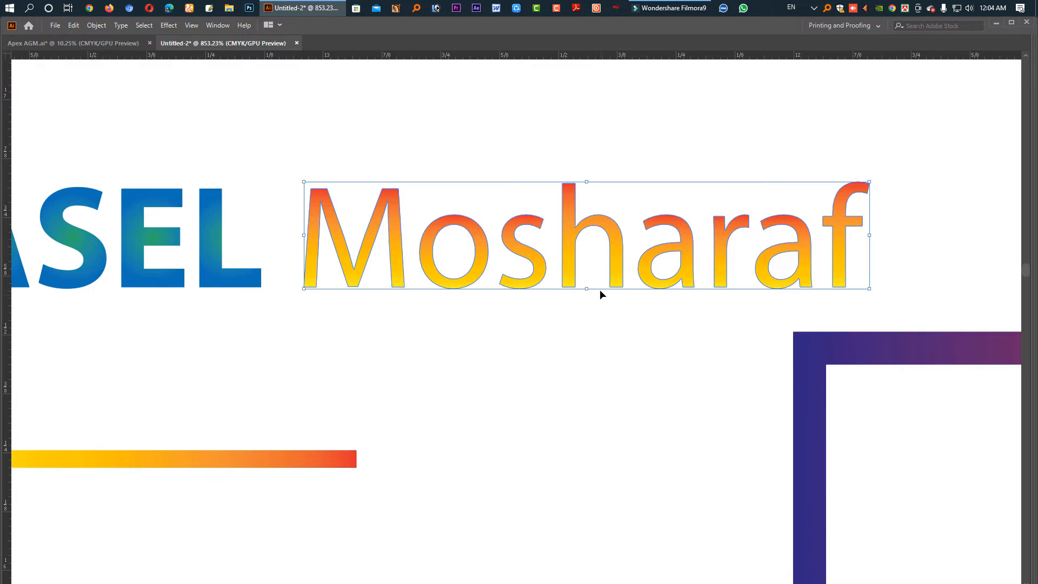
{"action": "left_click", "coordinate": [417, 368]}
{"action": "scroll", "coordinate": [488, 278], "scroll_direction": "left", "scroll_amount": 4}
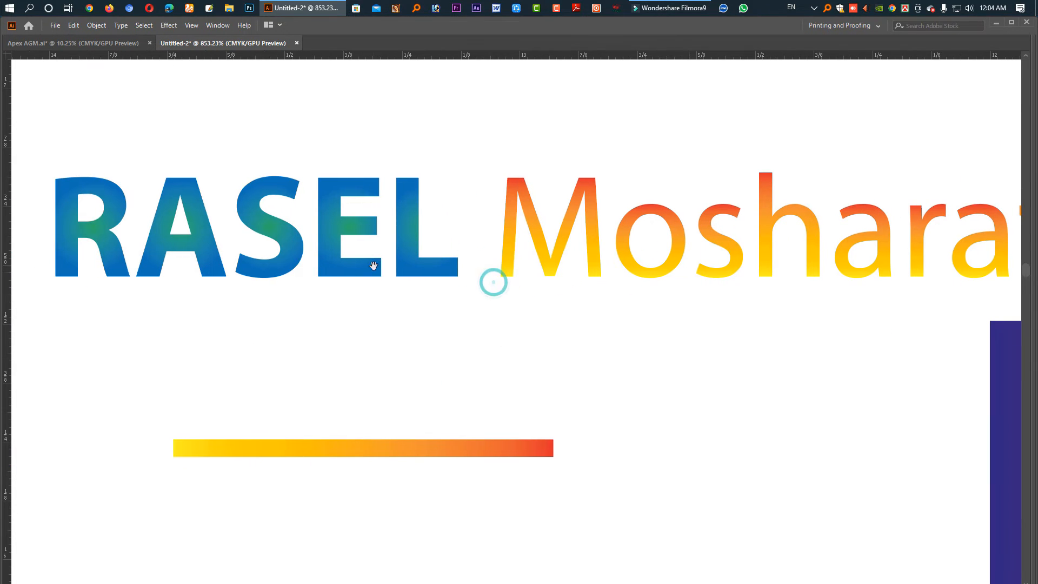
{"action": "left_click", "coordinate": [286, 238]}
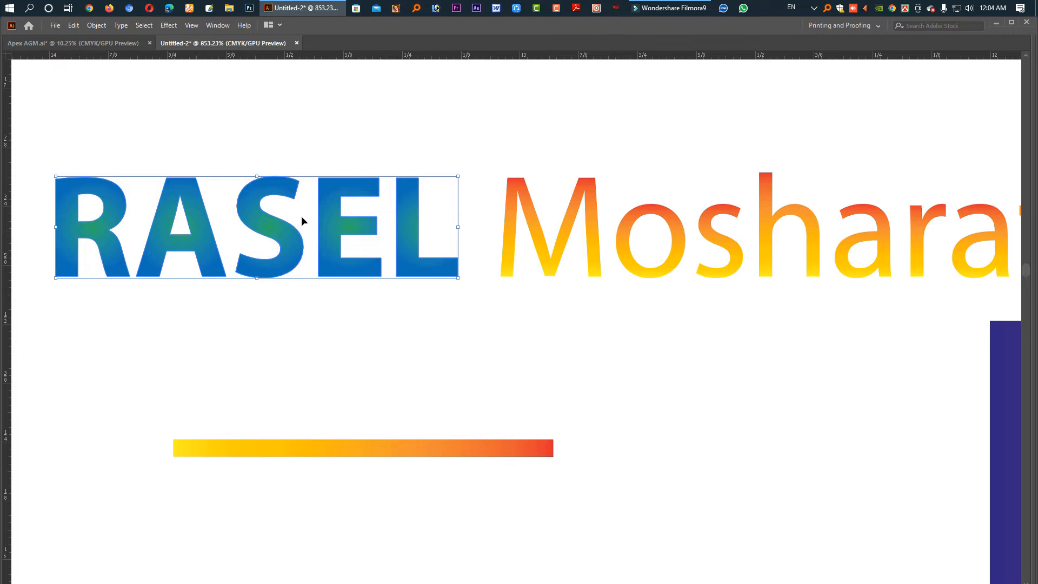
{"action": "key", "text": "Tab"}
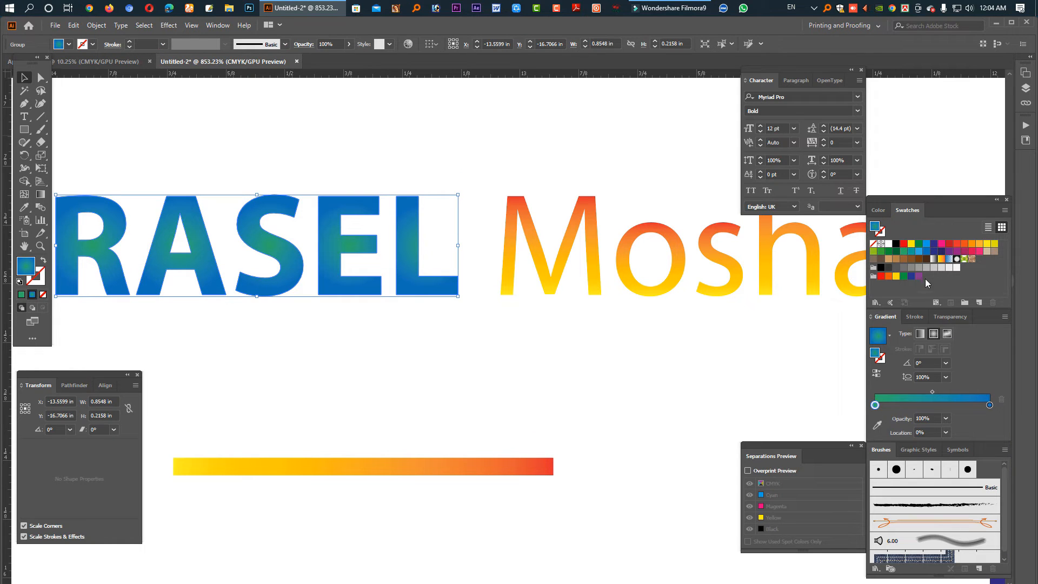
{"action": "left_click_drag", "start_coordinate": [891, 246], "coordinate": [876, 407]}
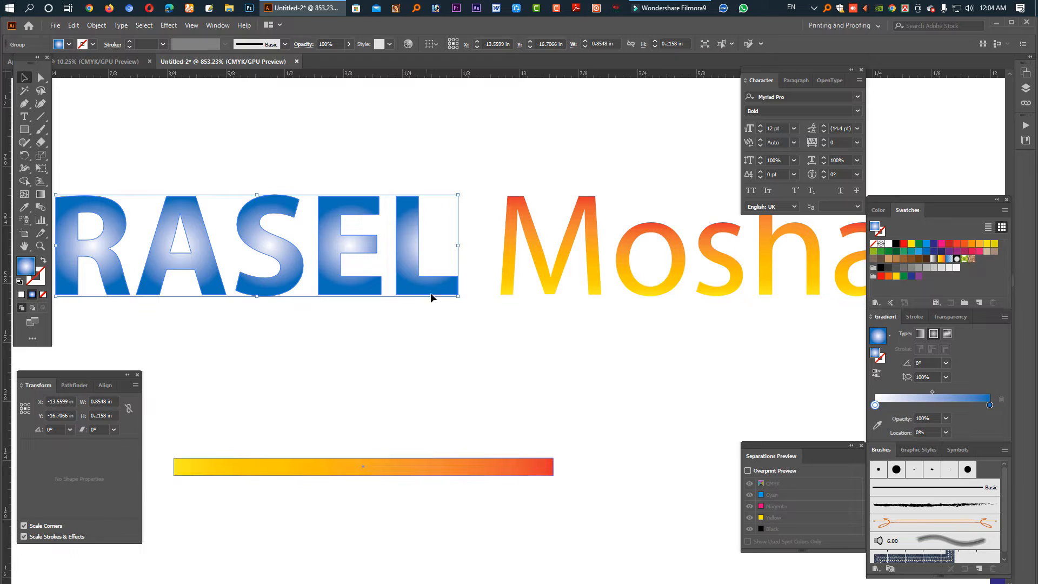
{"action": "left_click_drag", "start_coordinate": [922, 248], "coordinate": [875, 405]}
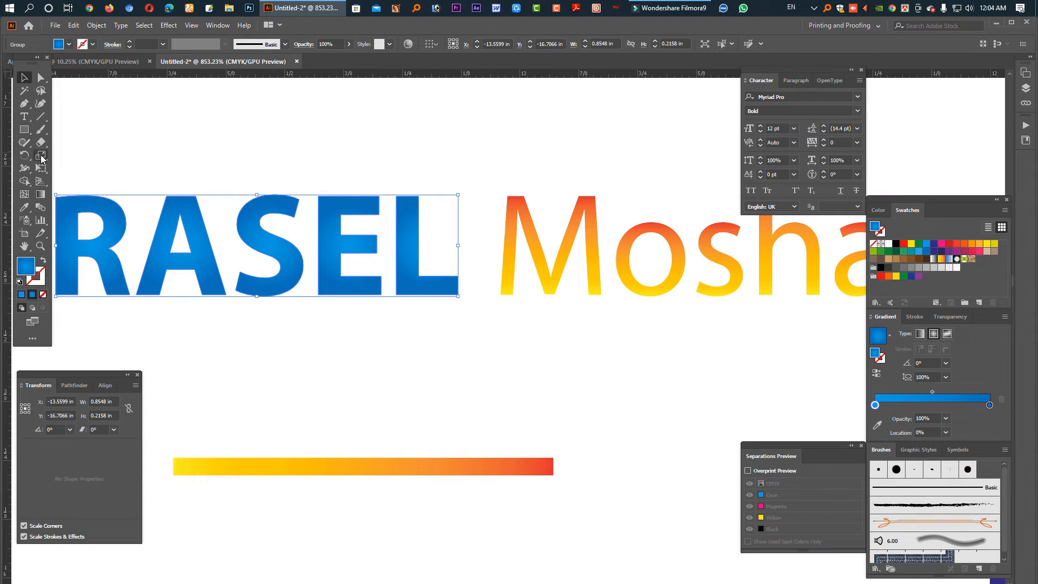
{"action": "left_click", "coordinate": [41, 194]}
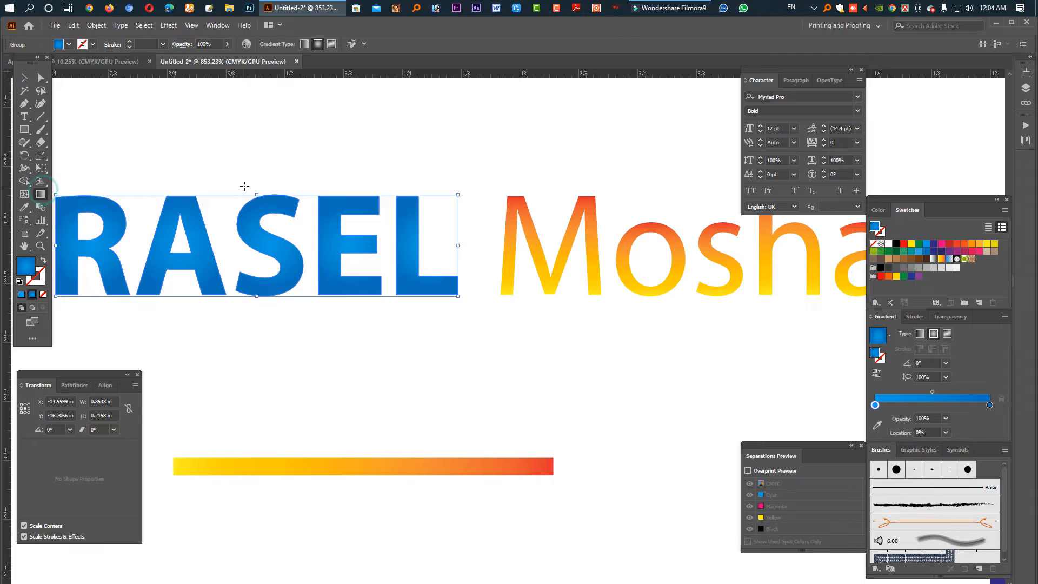
{"action": "left_click_drag", "start_coordinate": [140, 167], "coordinate": [187, 204]}
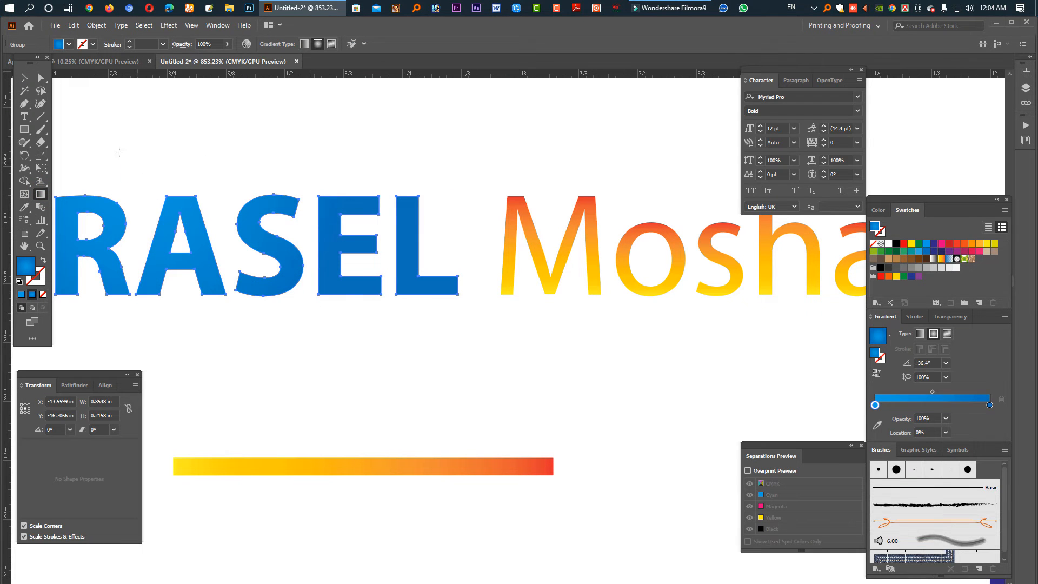
{"action": "left_click_drag", "start_coordinate": [116, 155], "coordinate": [270, 300]}
{"action": "left_click_drag", "start_coordinate": [415, 162], "coordinate": [234, 310]}
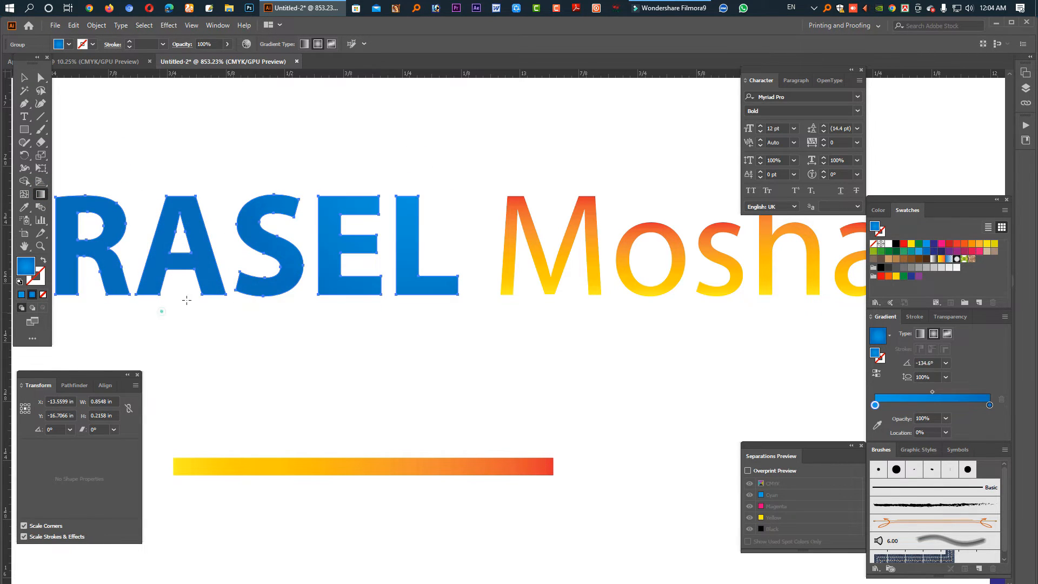
{"action": "left_click_drag", "start_coordinate": [161, 311], "coordinate": [500, 97]}
{"action": "left_click_drag", "start_coordinate": [443, 126], "coordinate": [308, 237]}
{"action": "left_click_drag", "start_coordinate": [412, 181], "coordinate": [283, 289]}
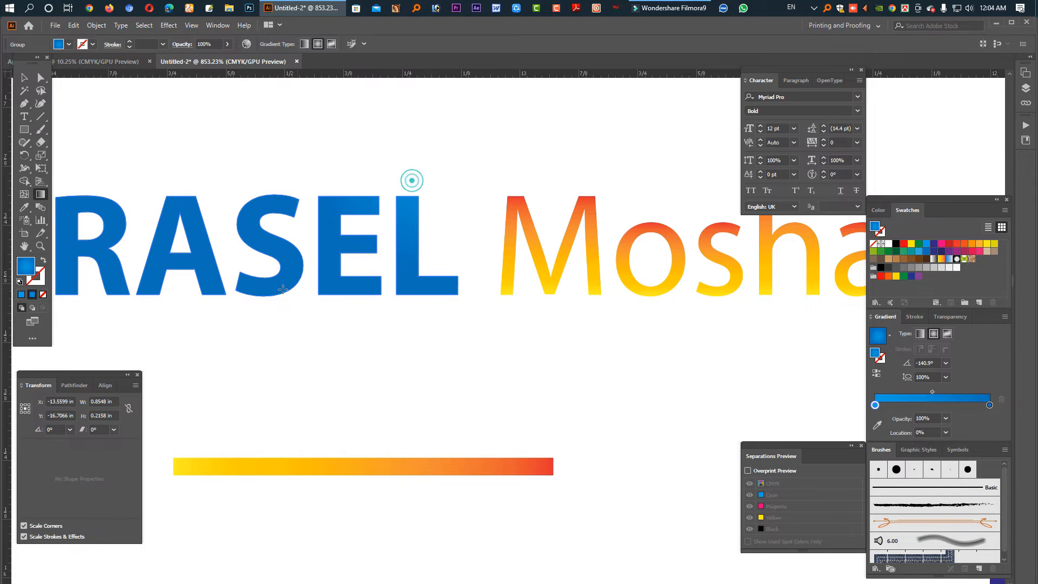
{"action": "left_click_drag", "start_coordinate": [173, 177], "coordinate": [293, 286]}
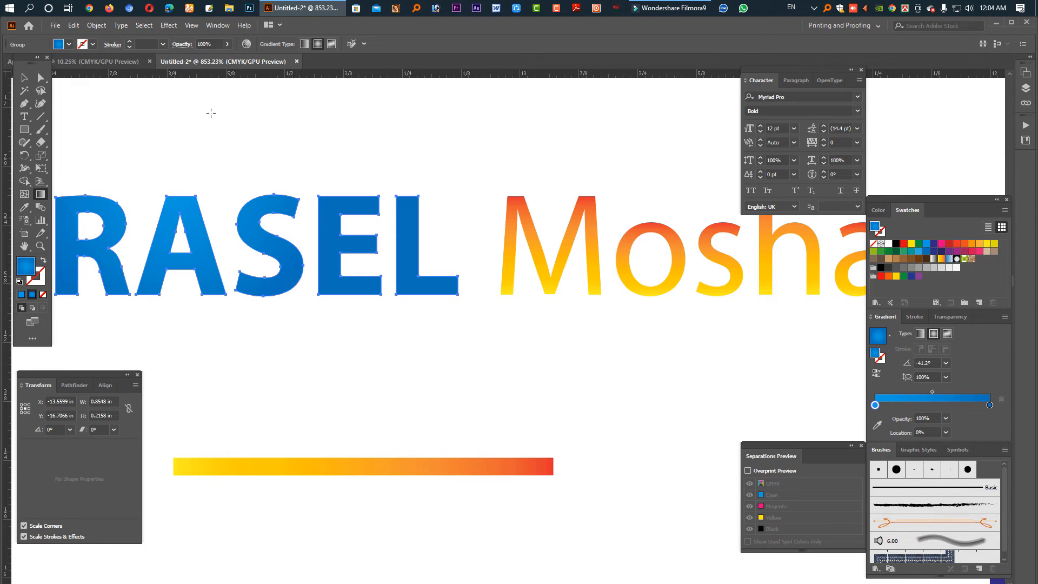
{"action": "left_click", "coordinate": [23, 77]}
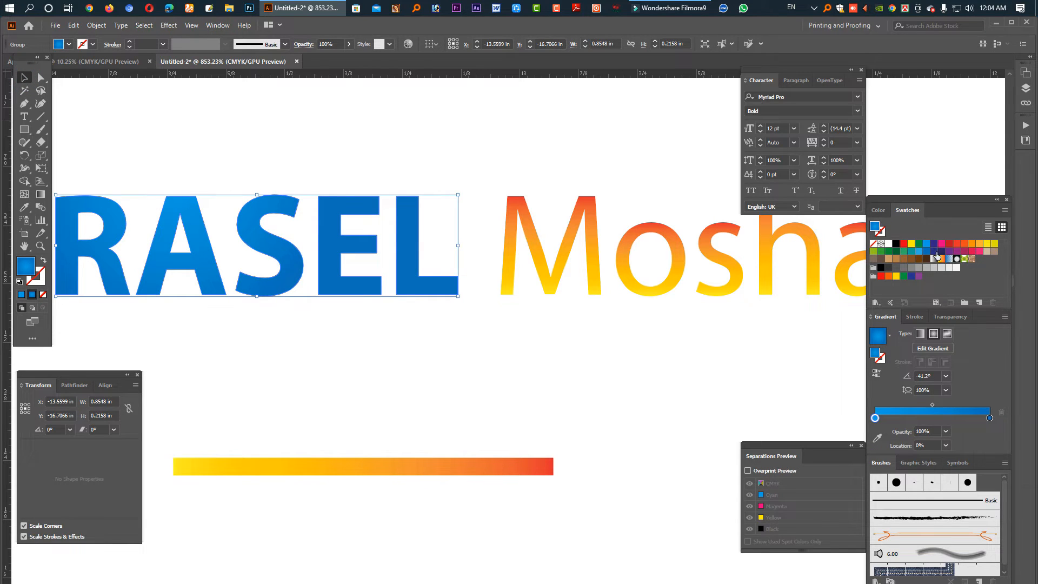
{"action": "left_click_drag", "start_coordinate": [937, 255], "coordinate": [988, 417]}
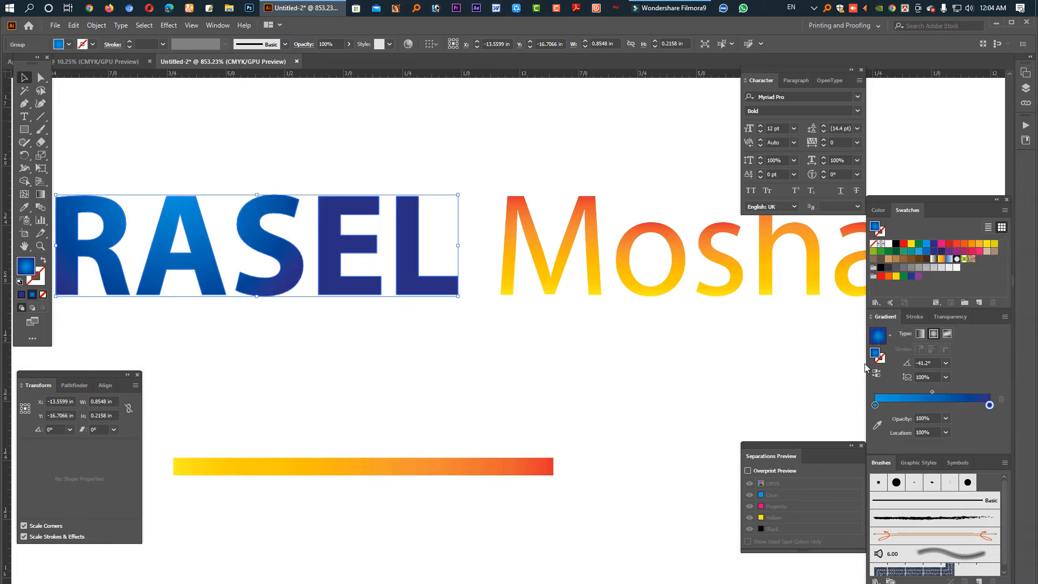
{"action": "left_click_drag", "start_coordinate": [947, 252], "coordinate": [877, 404]}
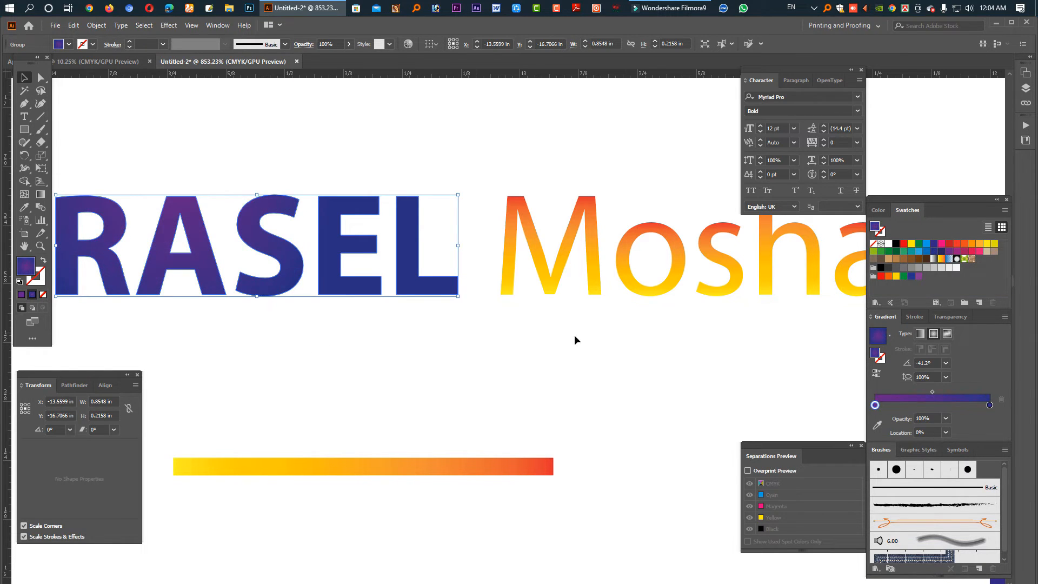
{"action": "left_click", "coordinate": [383, 352]}
{"action": "left_click", "coordinate": [559, 279]}
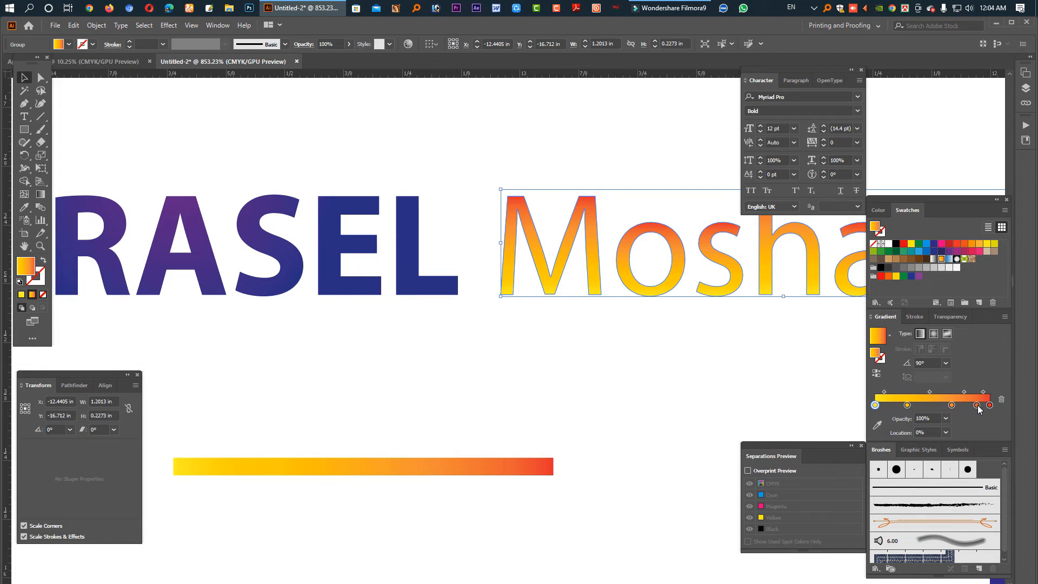
{"action": "left_click_drag", "start_coordinate": [977, 404], "coordinate": [949, 432]}
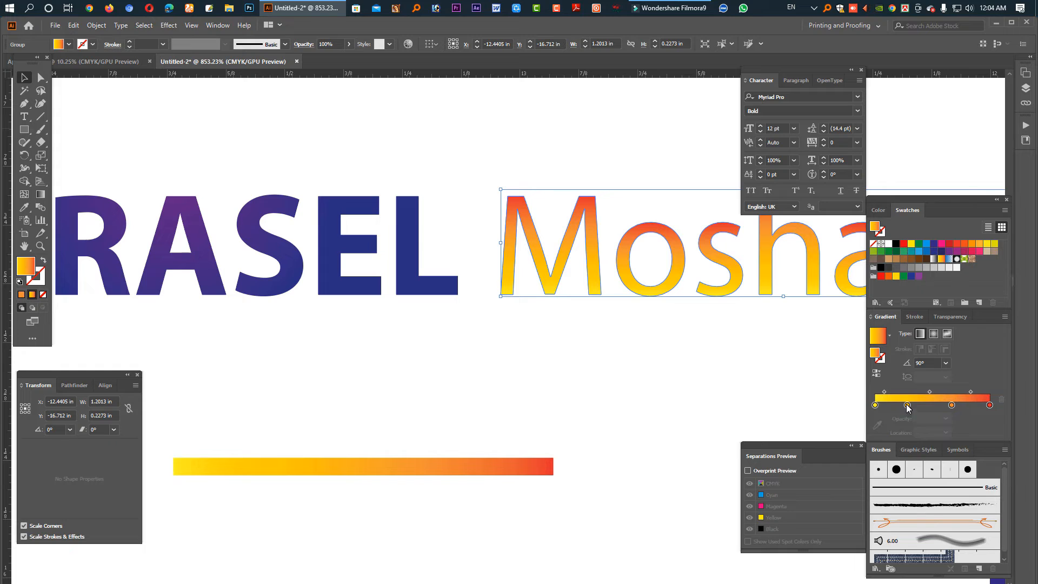
{"action": "left_click_drag", "start_coordinate": [908, 405], "coordinate": [950, 432]}
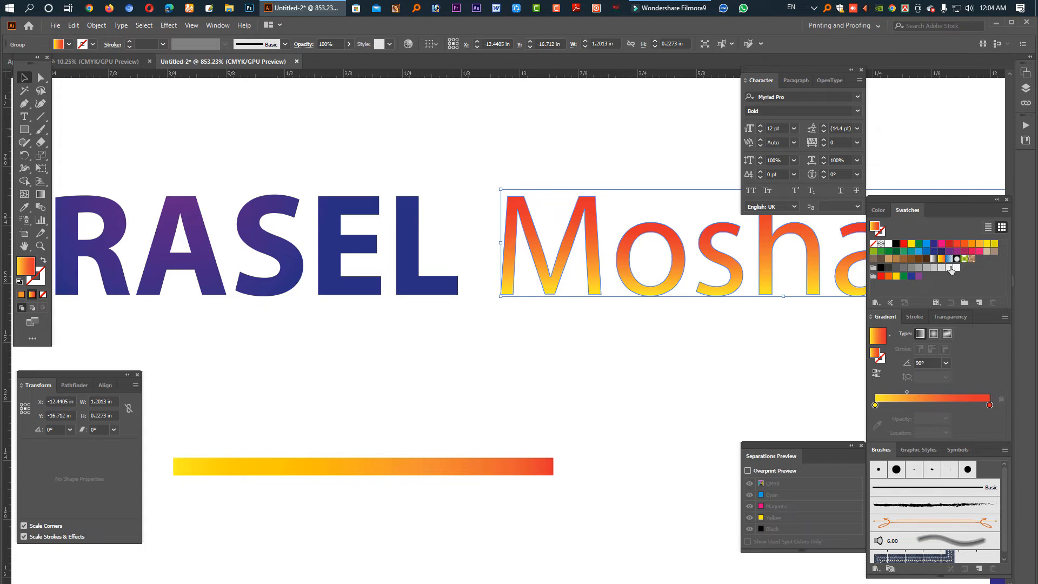
{"action": "left_click_drag", "start_coordinate": [943, 247], "coordinate": [969, 418]}
{"action": "left_click", "coordinate": [589, 338]}
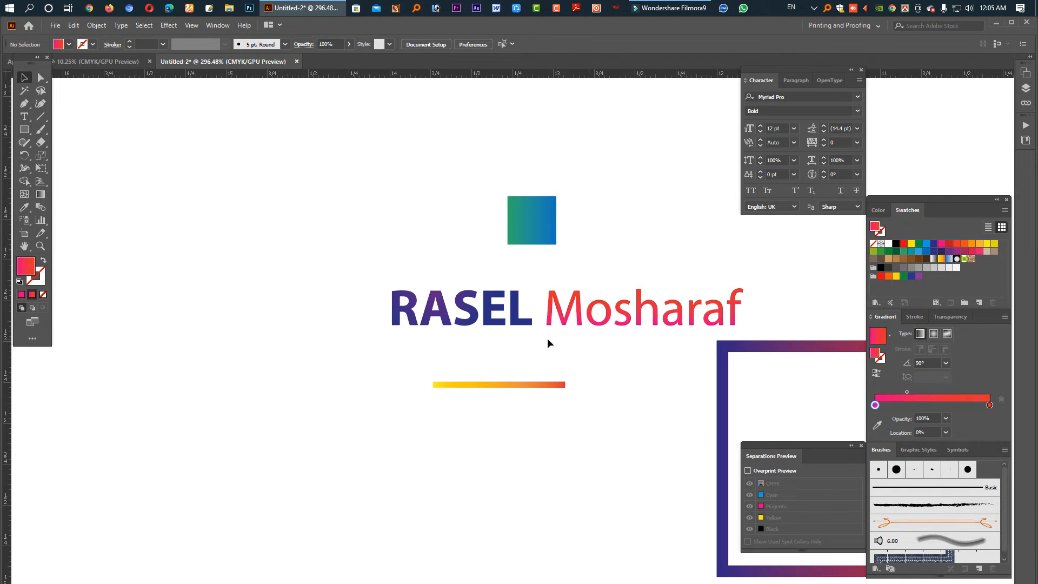
{"action": "key", "text": "Tab"}
{"action": "left_click", "coordinate": [487, 296]}
{"action": "left_click_drag", "start_coordinate": [643, 317], "coordinate": [528, 311]}
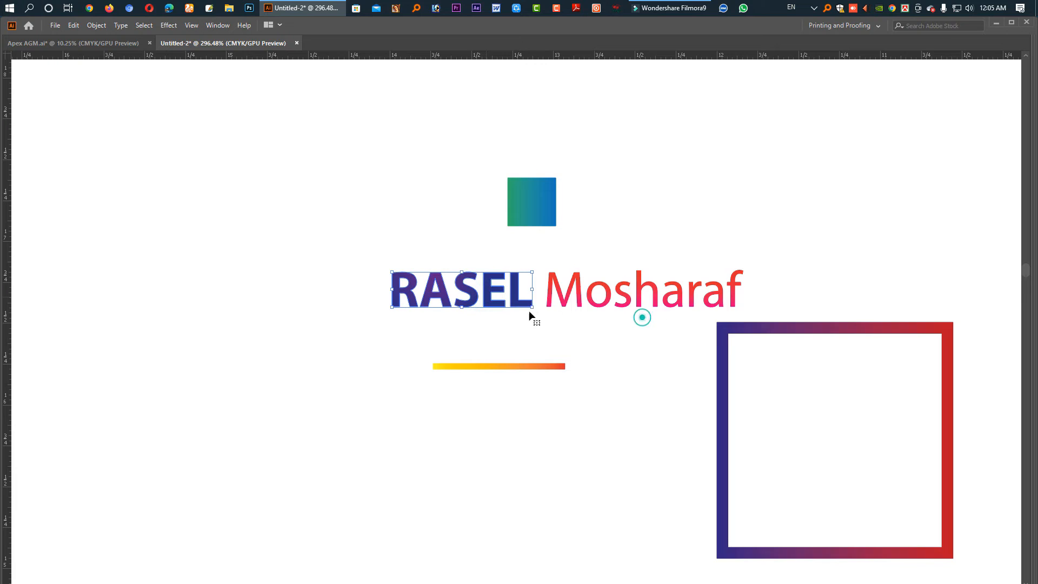
{"action": "left_click", "coordinate": [715, 260]}
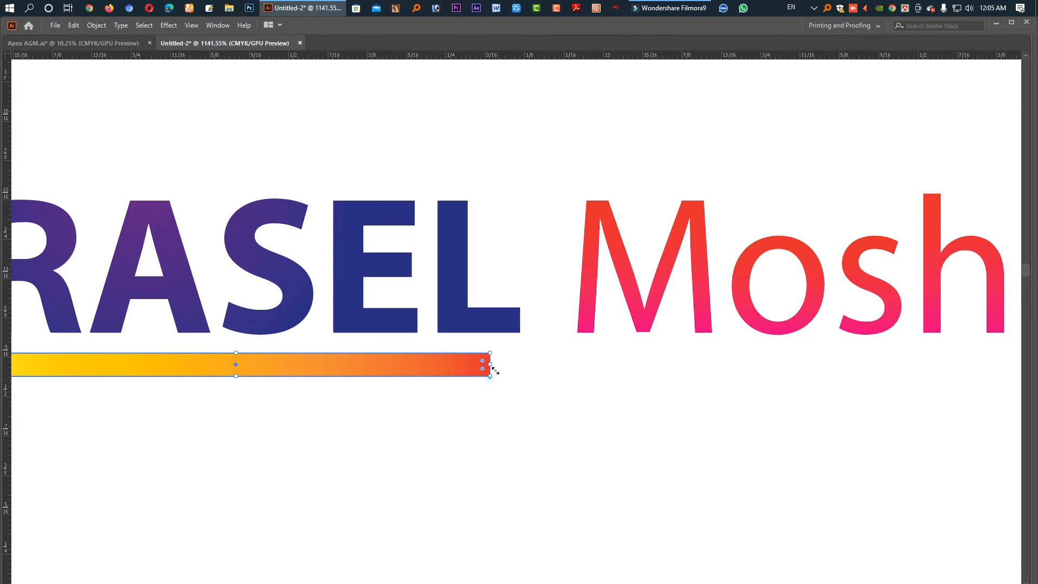
{"action": "left_click_drag", "start_coordinate": [495, 371], "coordinate": [521, 357]}
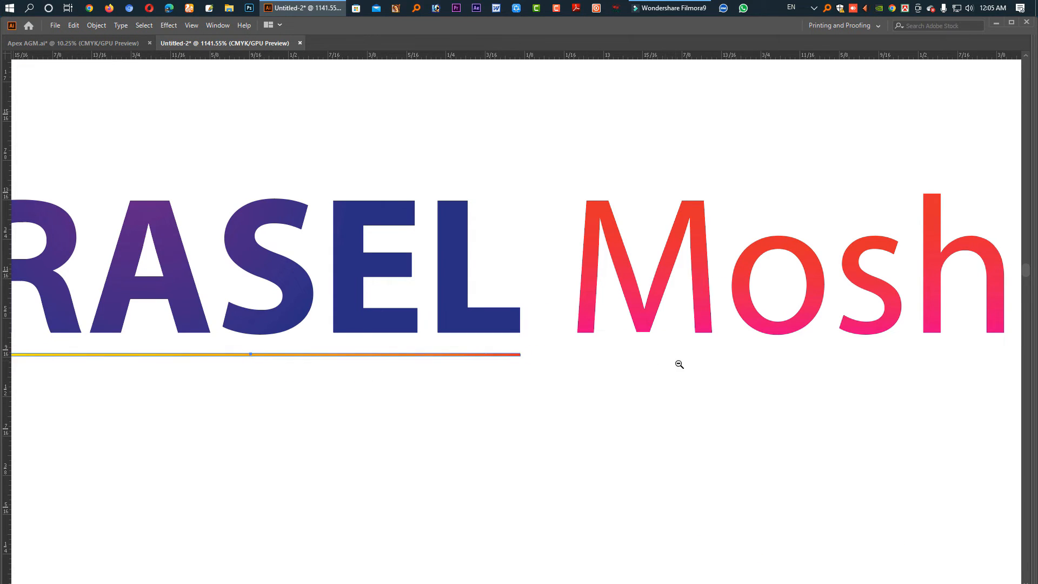
{"action": "left_click_drag", "start_coordinate": [663, 364], "coordinate": [494, 377]}
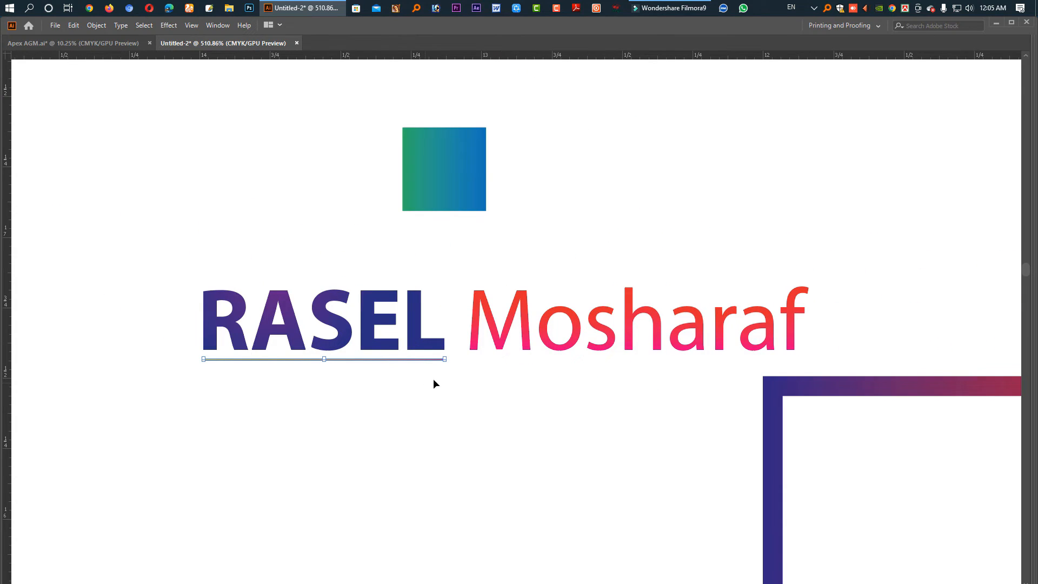
{"action": "left_click_drag", "start_coordinate": [601, 372], "coordinate": [581, 374]}
{"action": "left_click_drag", "start_coordinate": [684, 383], "coordinate": [487, 385]}
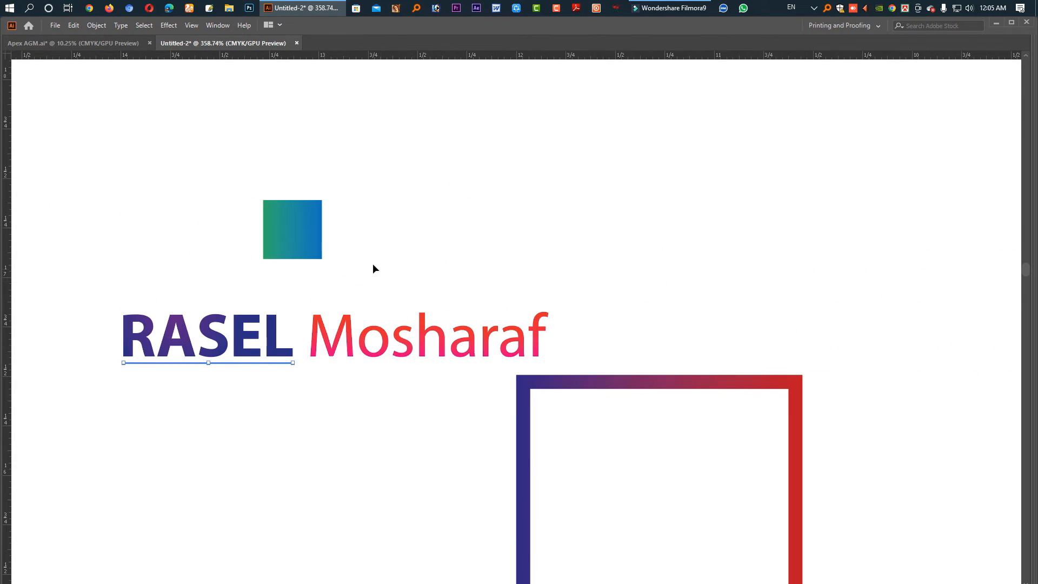
{"action": "left_click", "coordinate": [349, 264]}
{"action": "left_click_drag", "start_coordinate": [617, 293], "coordinate": [537, 281]}
{"action": "left_click_drag", "start_coordinate": [671, 311], "coordinate": [486, 296]}
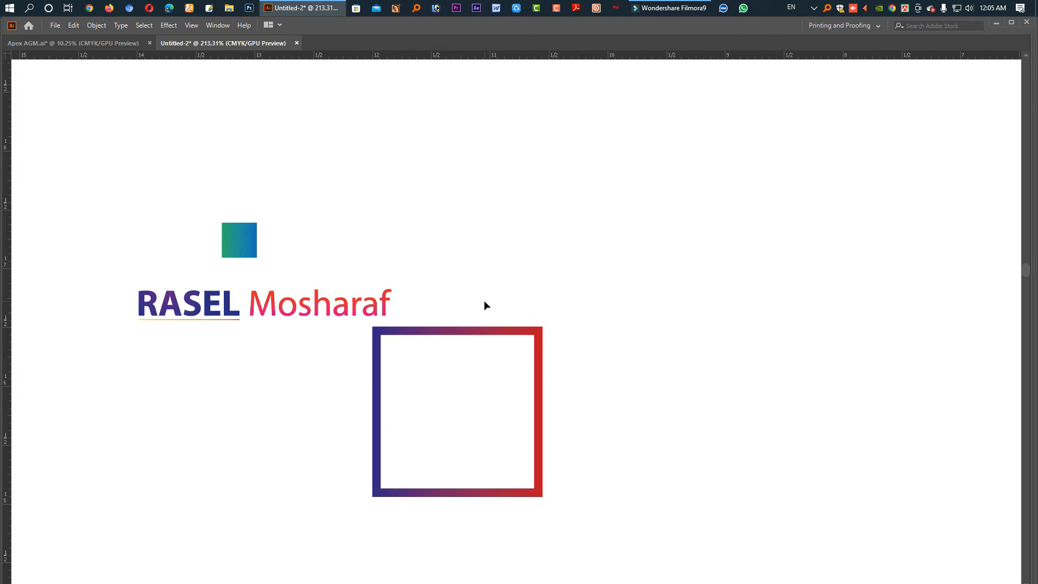
{"action": "key", "text": "Tab"}
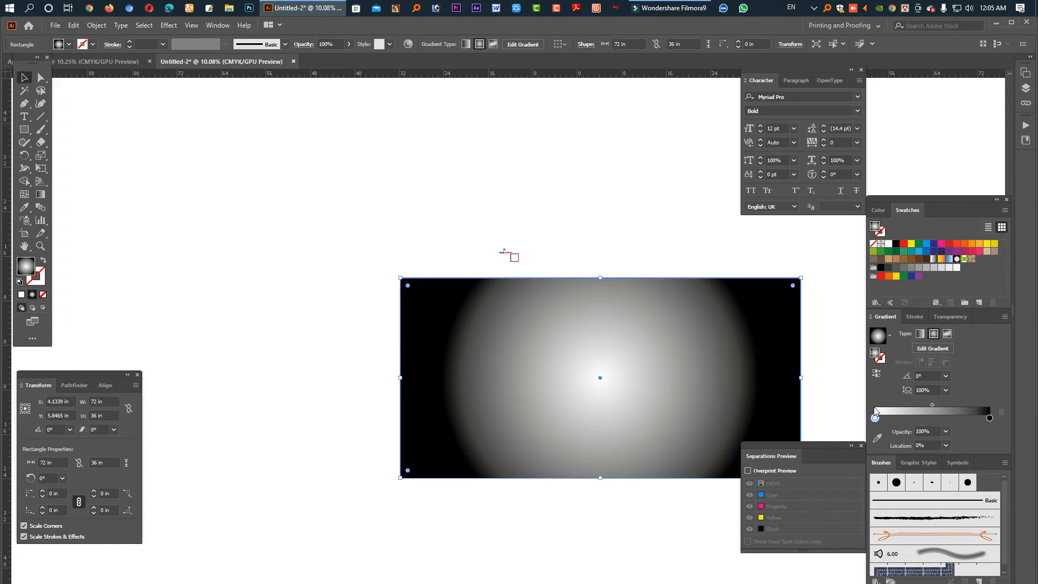
- Set the rectangle's radial gradient to yellow at the centre and red at the edges
{"action": "left_click", "coordinate": [875, 416]}
{"action": "left_click_drag", "start_coordinate": [911, 246], "coordinate": [875, 417]}
{"action": "left_click_drag", "start_coordinate": [957, 248], "coordinate": [991, 420]}
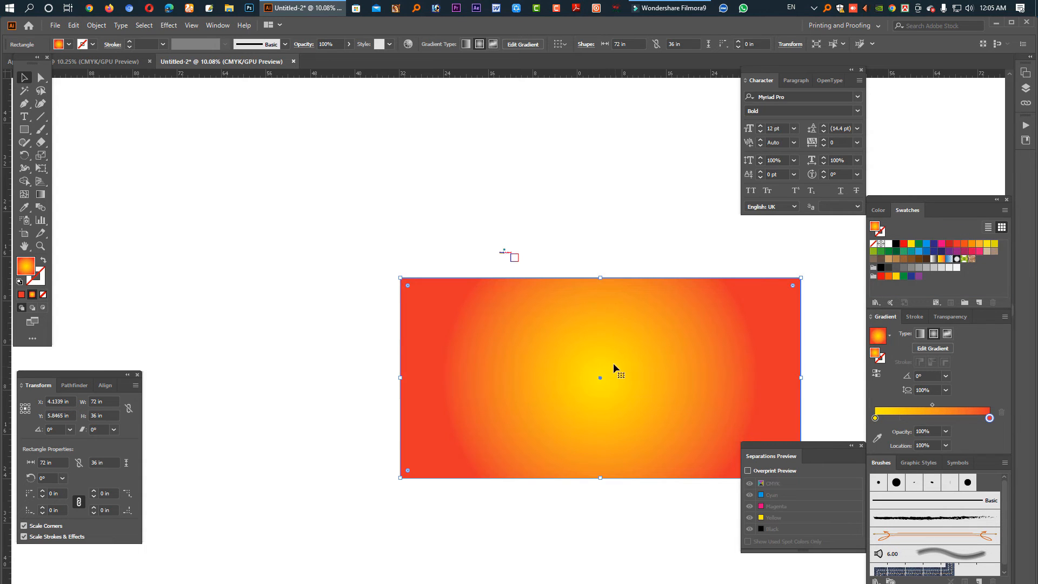
- Set the gradient's left stop opacity to 0%
{"action": "left_click", "coordinate": [876, 417]}
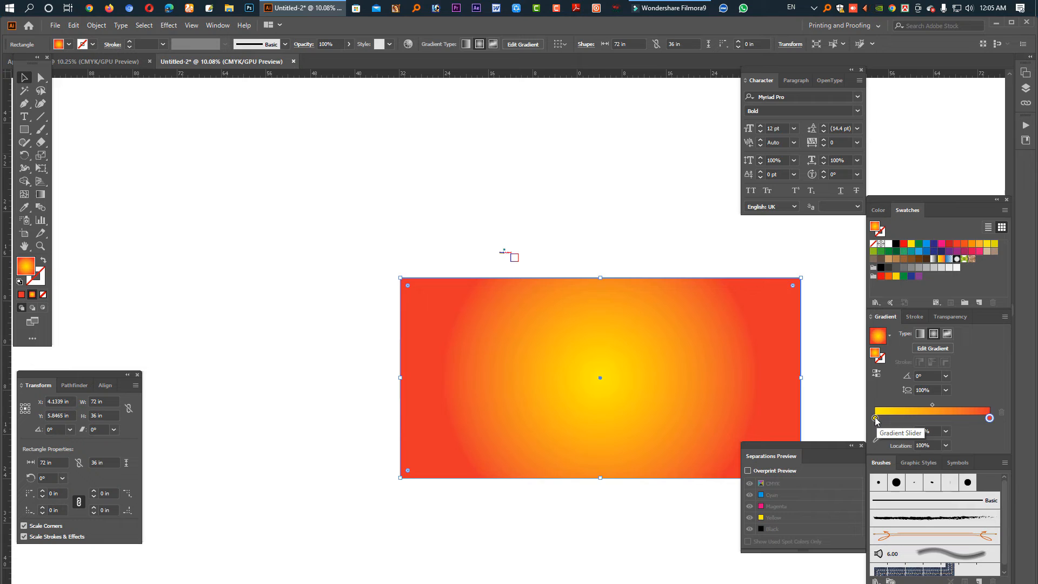
{"action": "left_click", "coordinate": [929, 431]}
{"action": "type", "text": "0"}
{"action": "key", "text": "Return"}
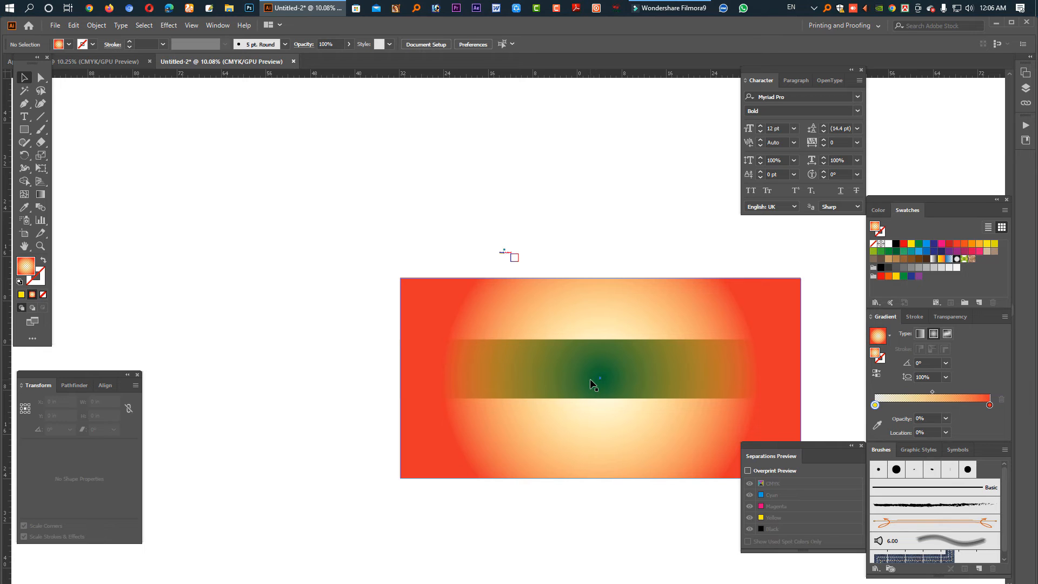
{"action": "left_click", "coordinate": [603, 384]}
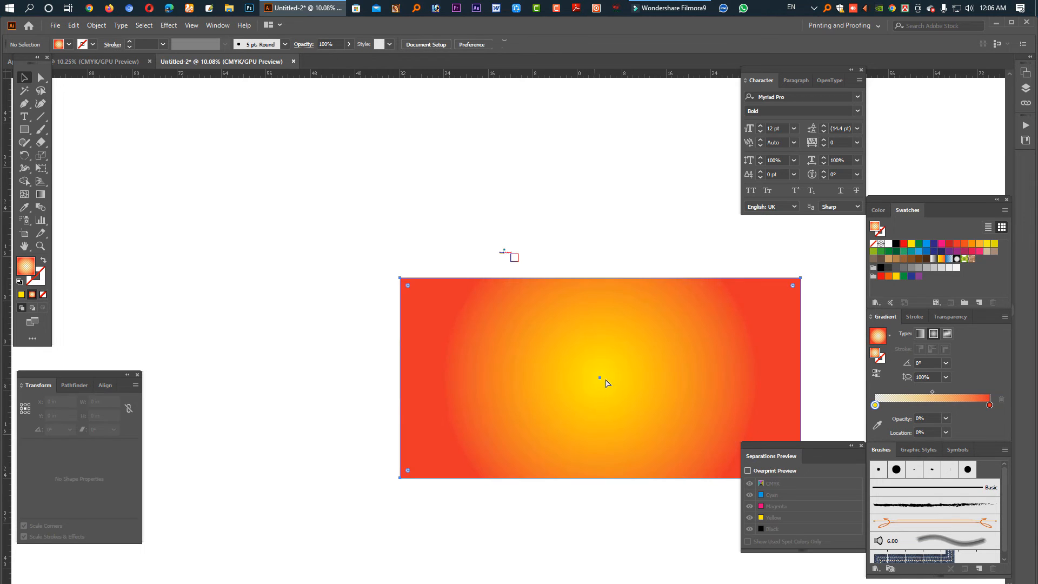
{"action": "left_click_drag", "start_coordinate": [707, 376], "coordinate": [609, 385]}
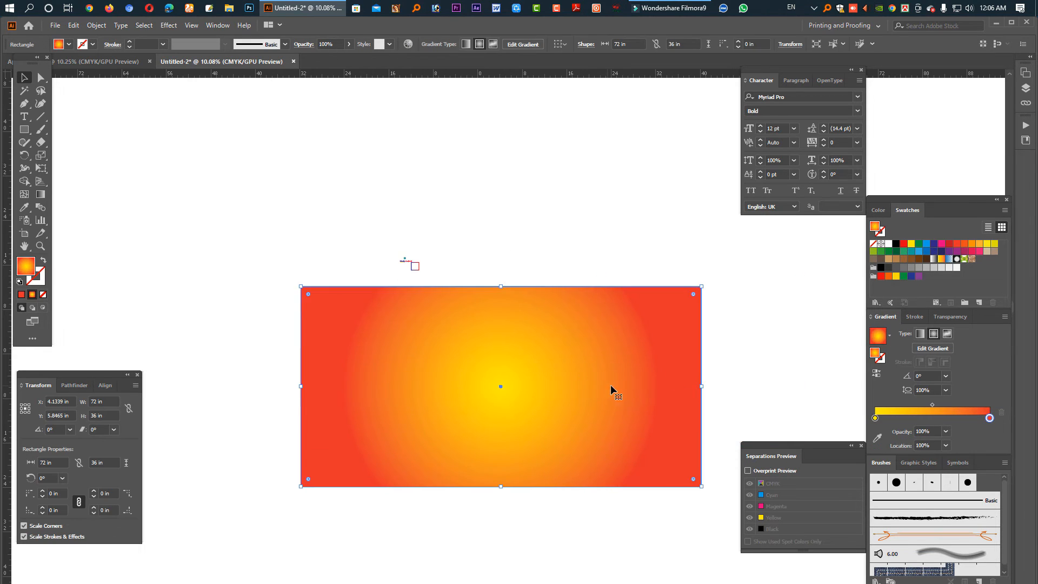
- Give the rectangle freeform colour points: orange top-left, yellow bottom-left, white centre, plus a left point
{"action": "left_click", "coordinate": [933, 247]}
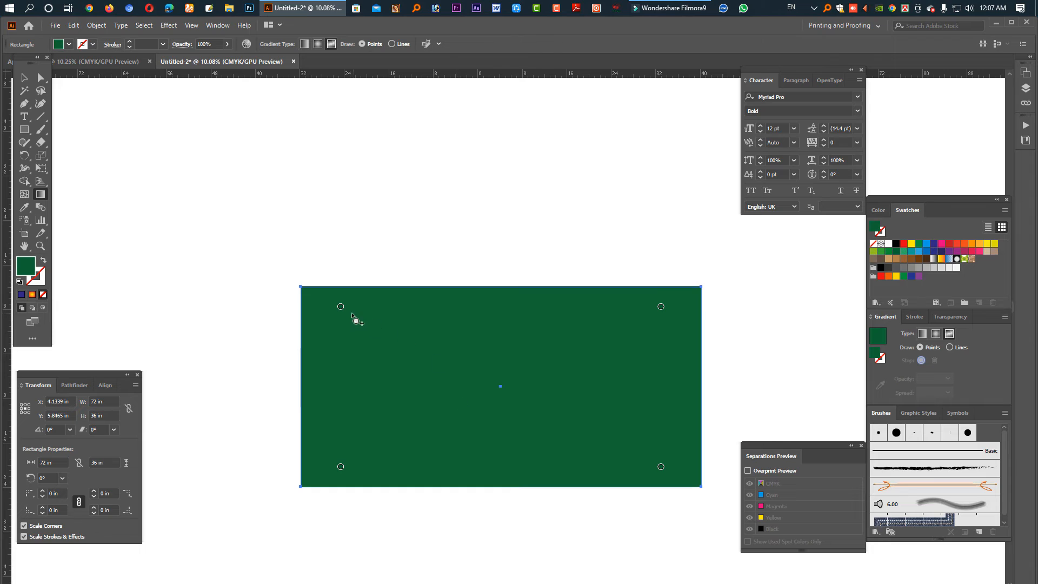
{"action": "left_click", "coordinate": [341, 308]}
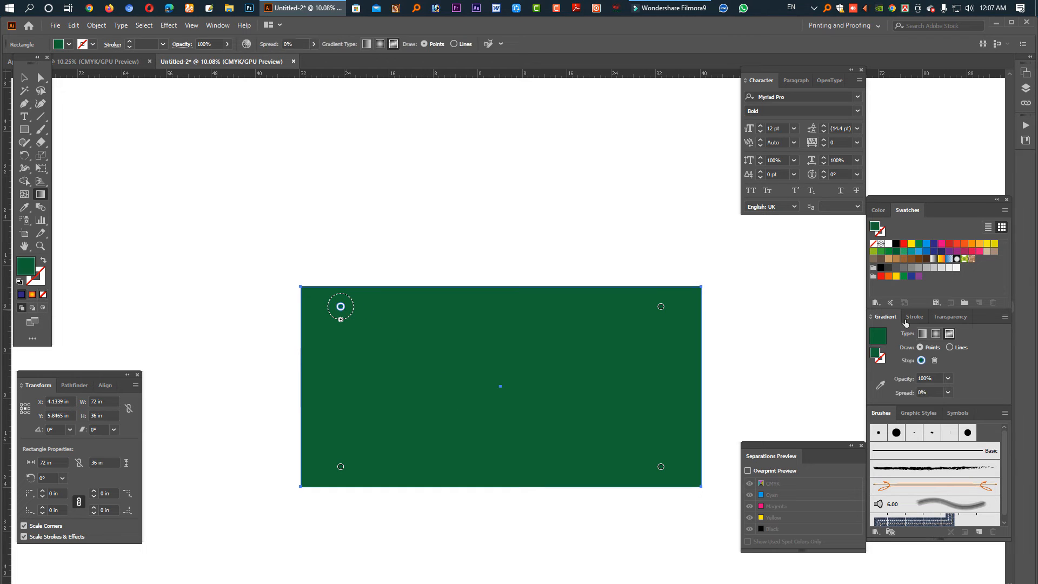
{"action": "left_click", "coordinate": [890, 244]}
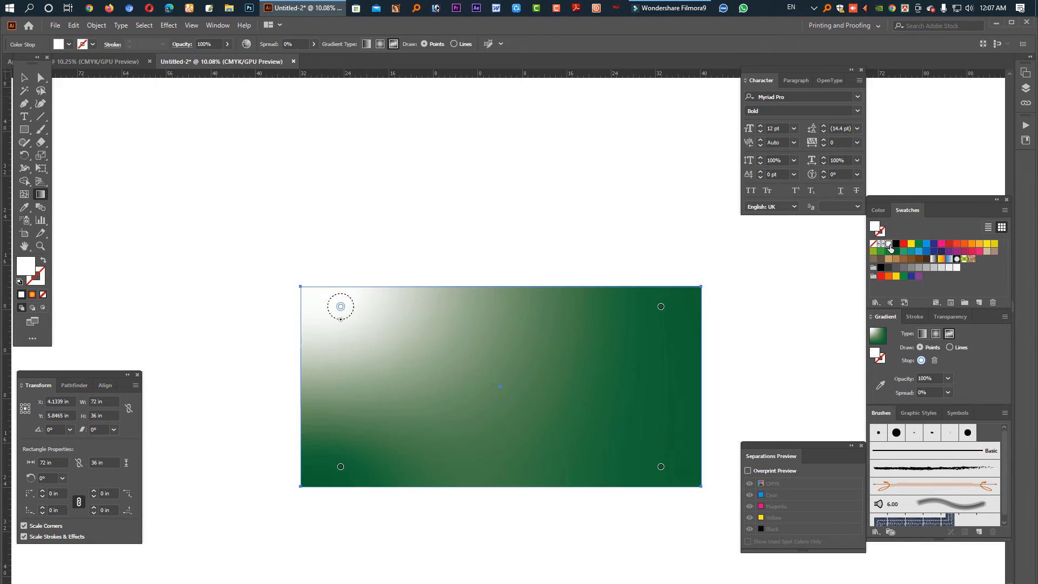
{"action": "left_click", "coordinate": [973, 245]}
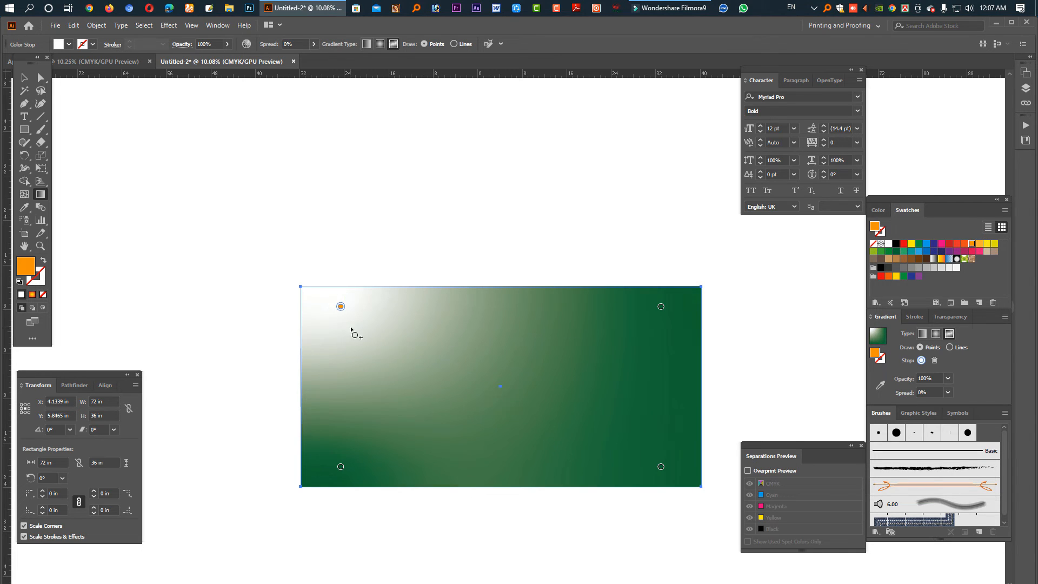
{"action": "left_click", "coordinate": [994, 244]}
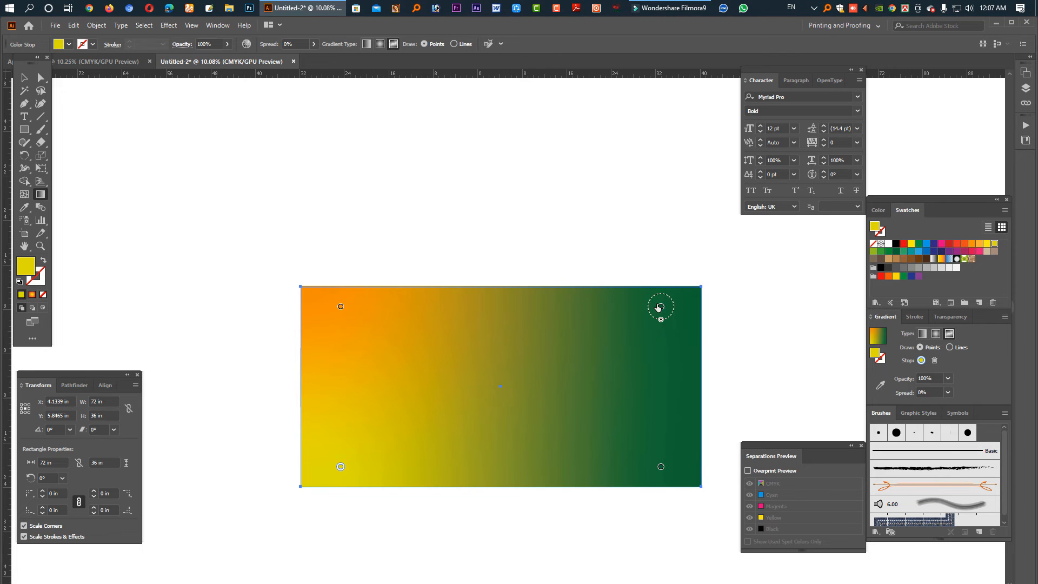
{"action": "left_click", "coordinate": [501, 386]}
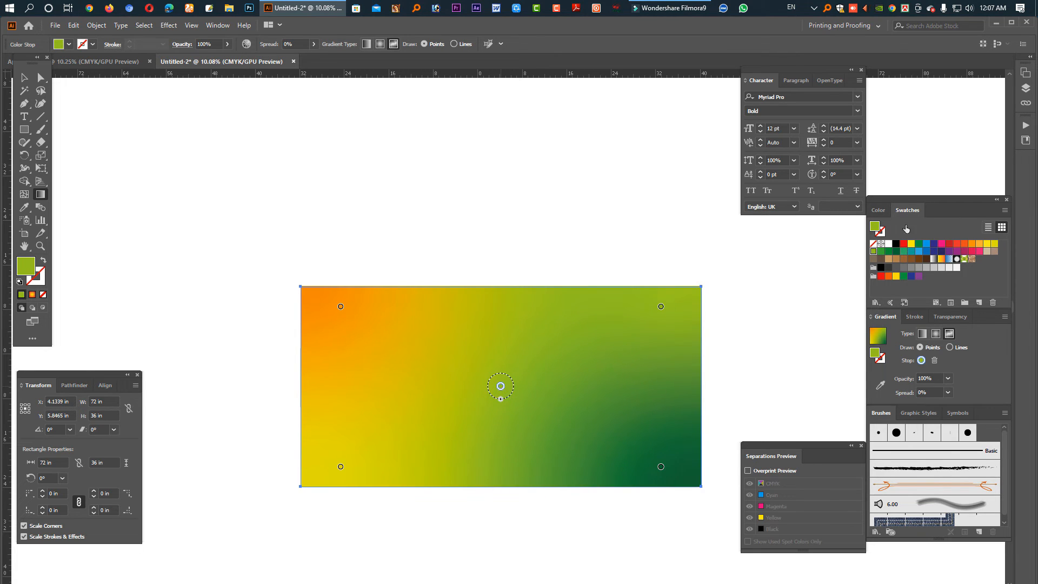
{"action": "left_click", "coordinate": [889, 244]}
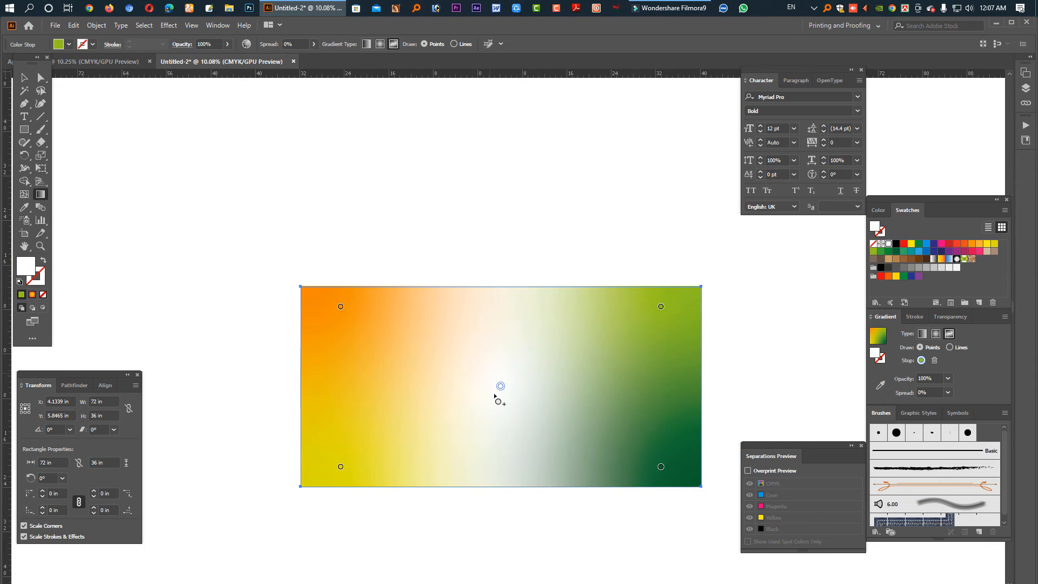
{"action": "left_click", "coordinate": [380, 386]}
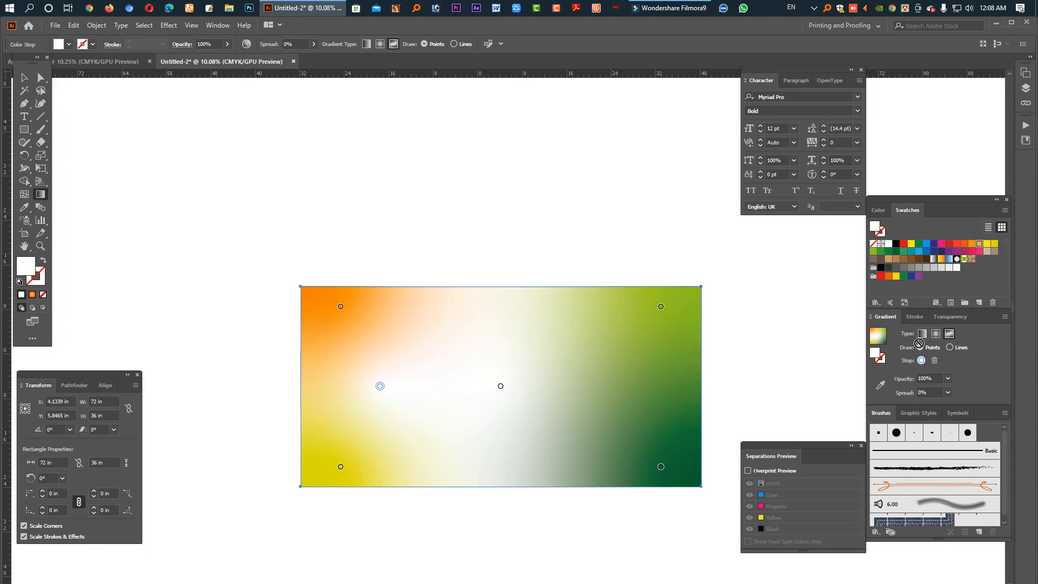
- Colour the new left point orange then beige, and add a white point right of centre
{"action": "left_click", "coordinate": [979, 245]}
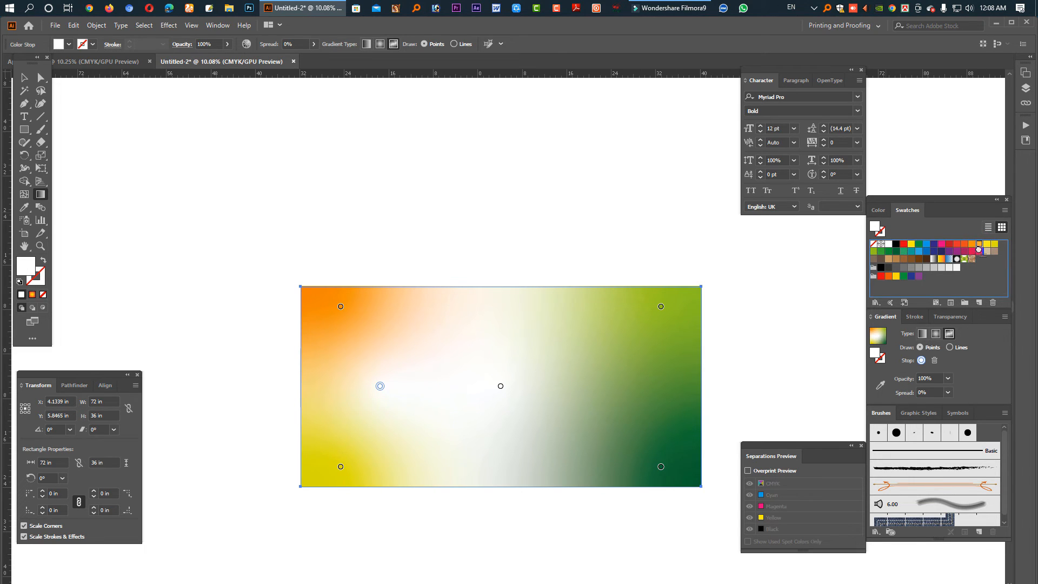
{"action": "left_click_drag", "start_coordinate": [979, 249], "coordinate": [979, 246]}
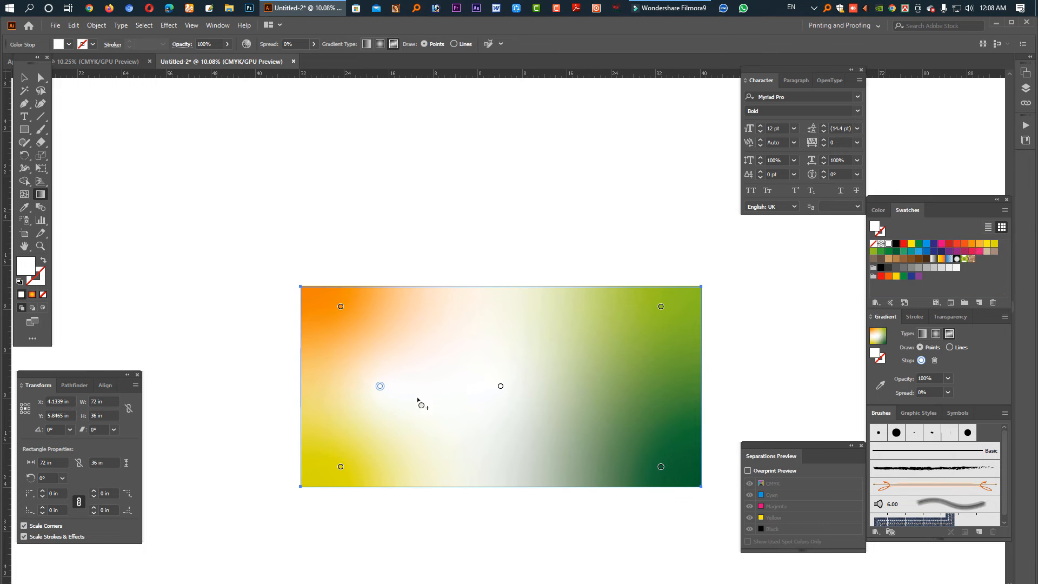
{"action": "left_click_drag", "start_coordinate": [418, 400], "coordinate": [380, 387]}
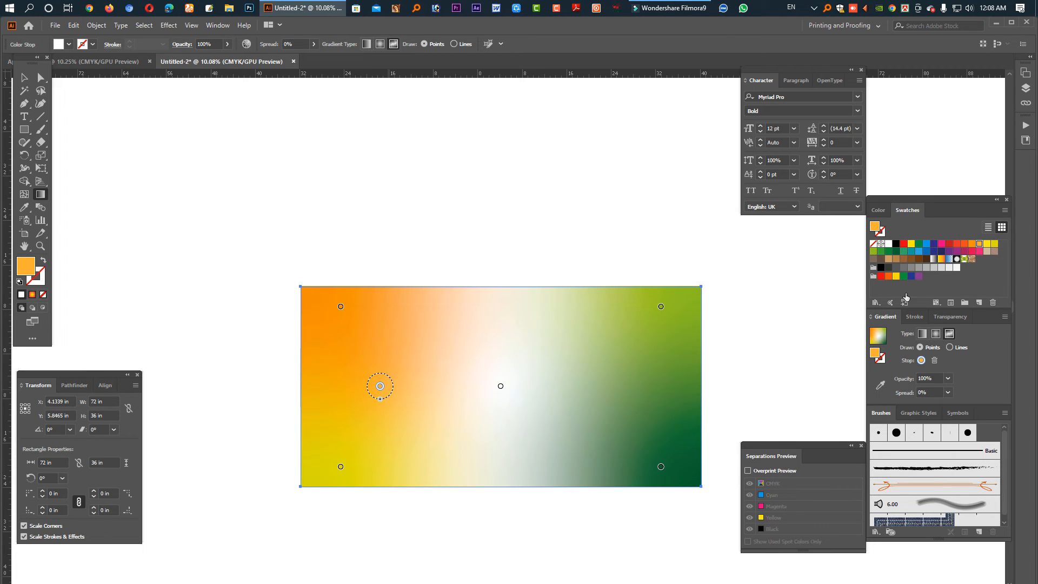
{"action": "left_click", "coordinate": [986, 252]}
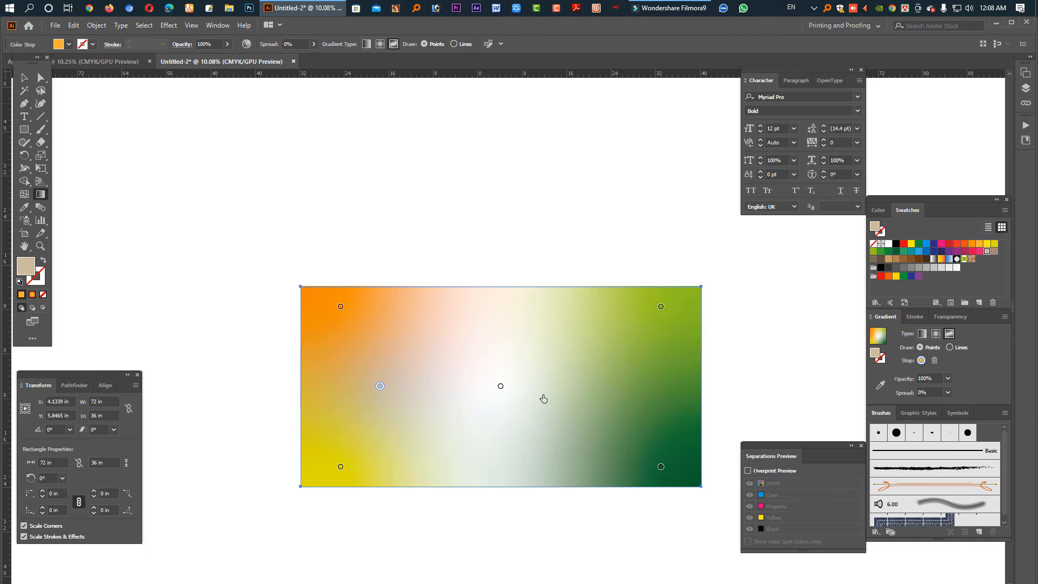
{"action": "left_click", "coordinate": [593, 383]}
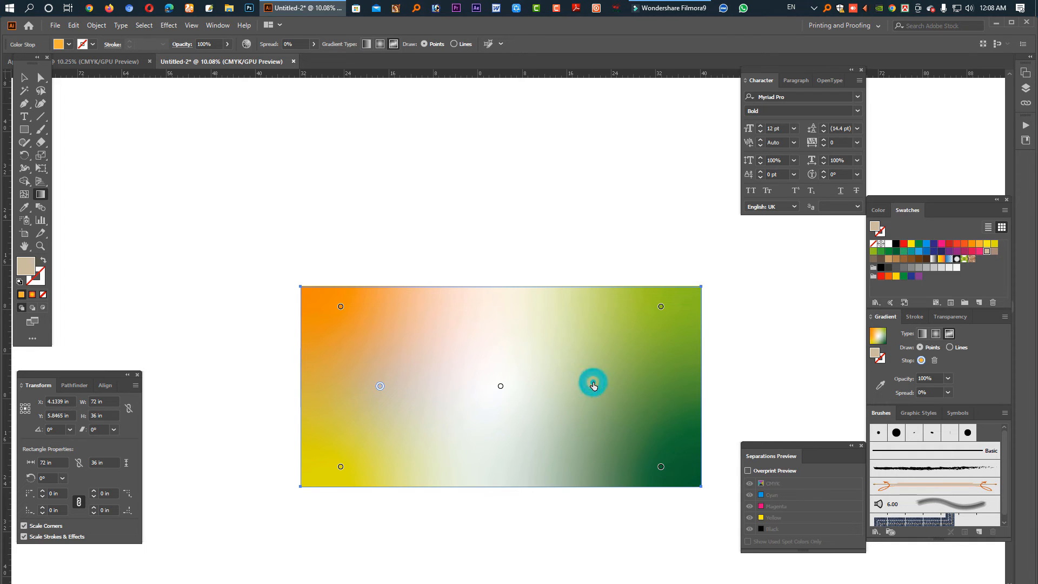
{"action": "left_click", "coordinate": [889, 245]}
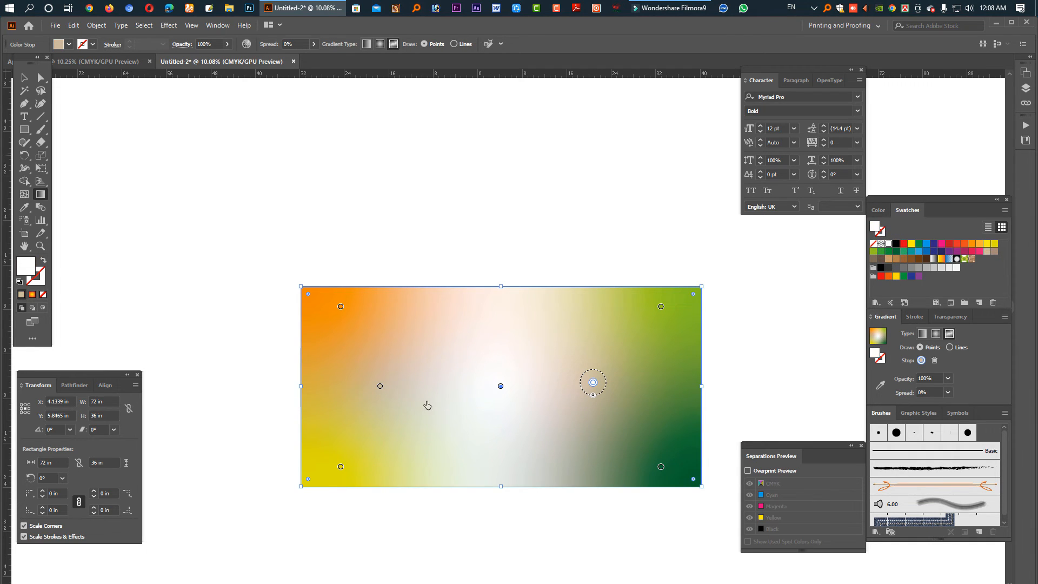
- Add beige points, spread the freeform colour points outward, and move the flyer text onto the banner
{"action": "left_click_drag", "start_coordinate": [385, 393], "coordinate": [343, 425]}
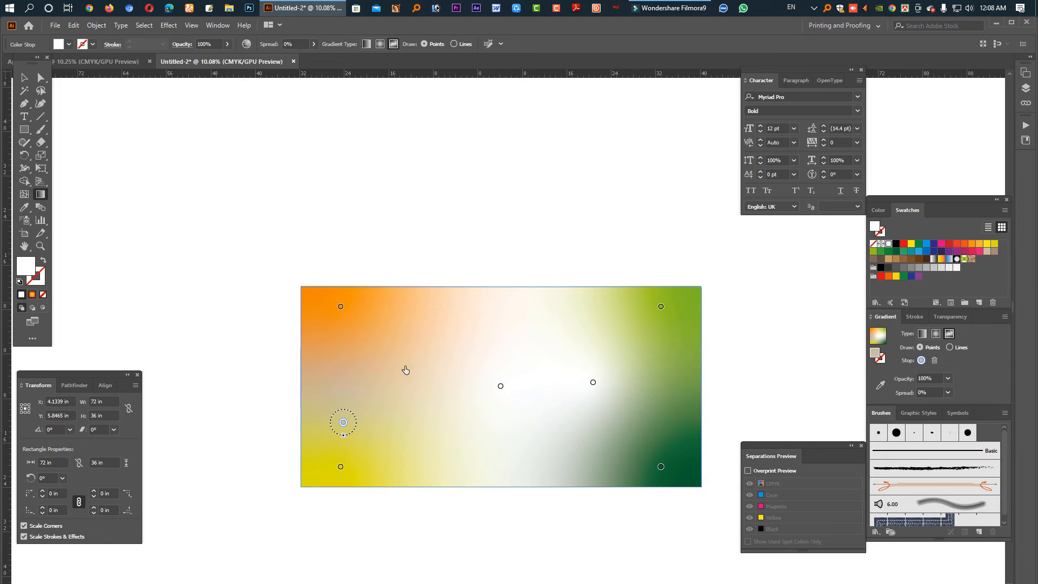
{"action": "left_click", "coordinate": [421, 368]}
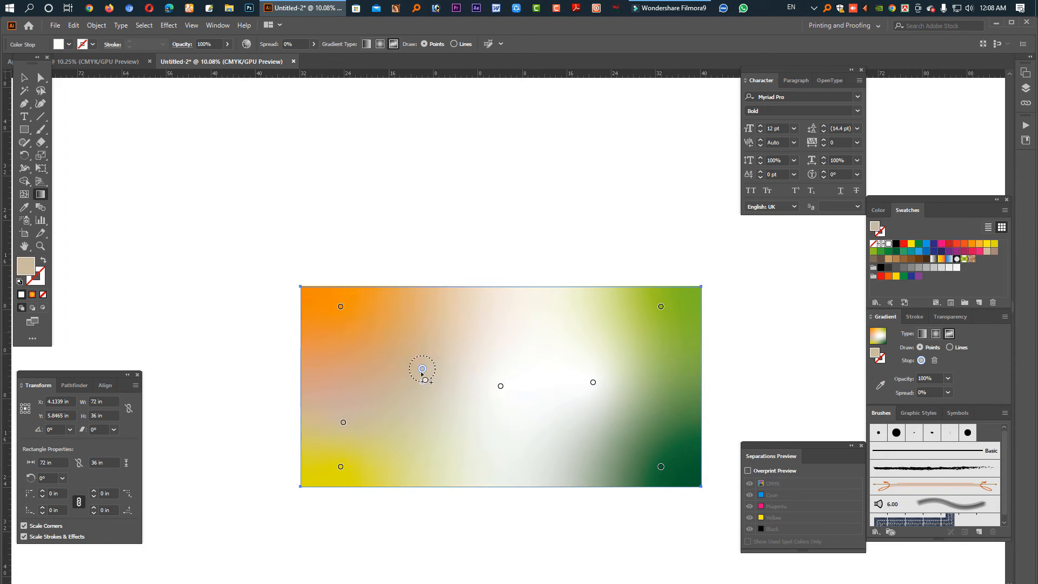
{"action": "left_click_drag", "start_coordinate": [382, 346], "coordinate": [374, 340]}
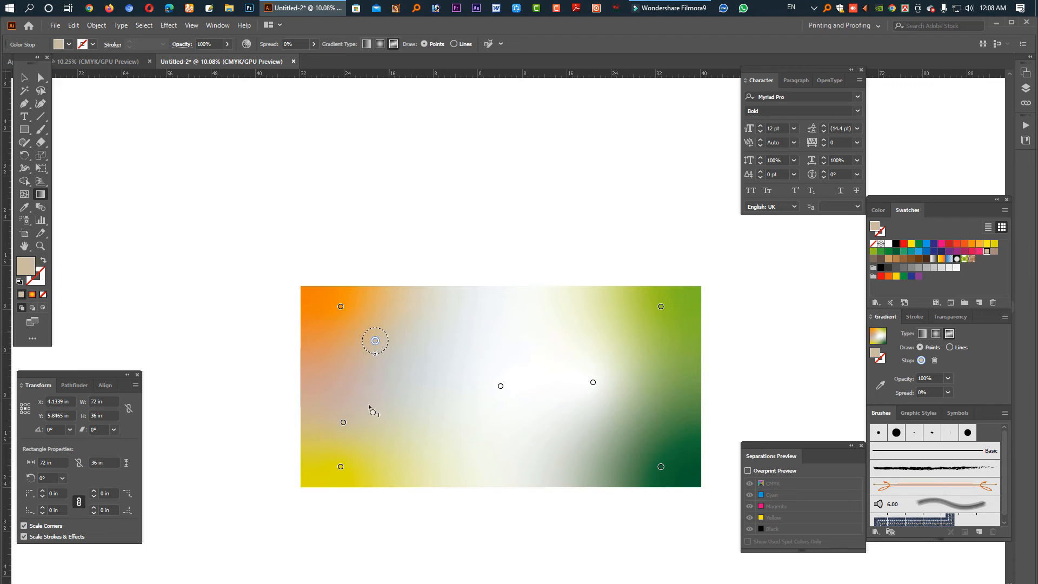
{"action": "left_click_drag", "start_coordinate": [342, 422], "coordinate": [344, 441]}
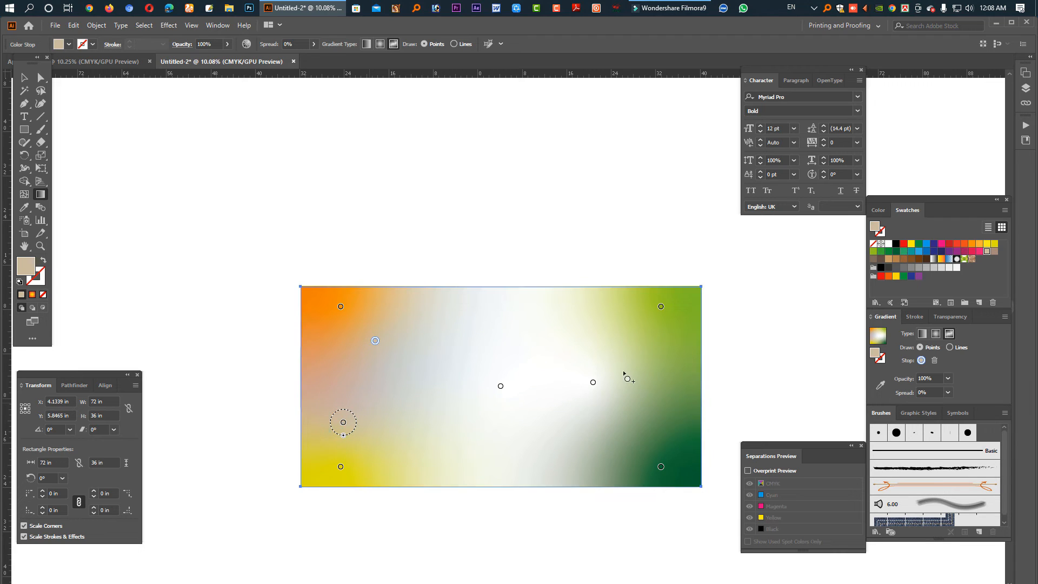
{"action": "left_click", "coordinate": [594, 383]}
{"action": "left_click_drag", "start_coordinate": [594, 383], "coordinate": [638, 324]}
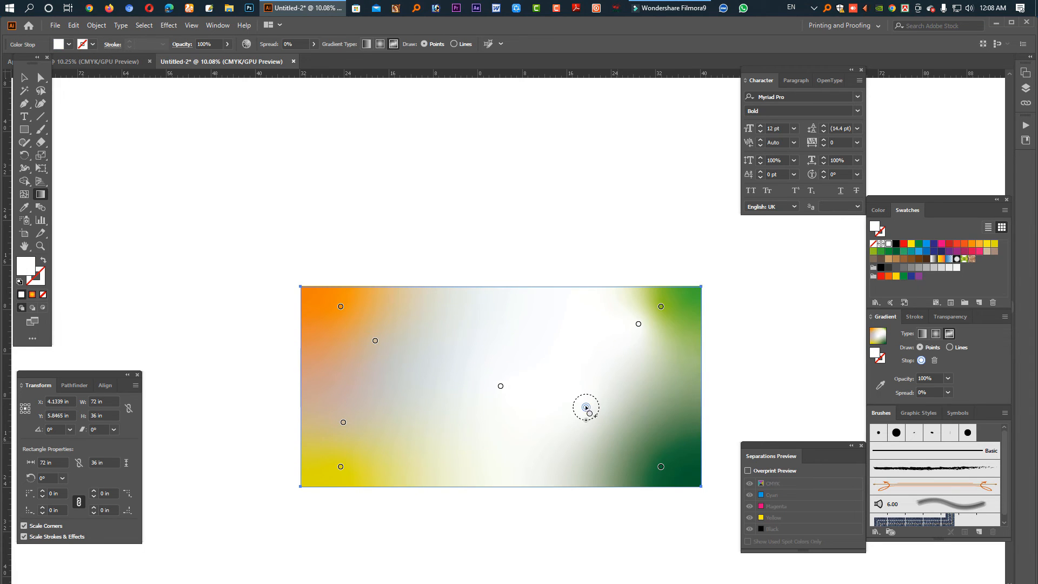
{"action": "left_click_drag", "start_coordinate": [586, 407], "coordinate": [637, 442]}
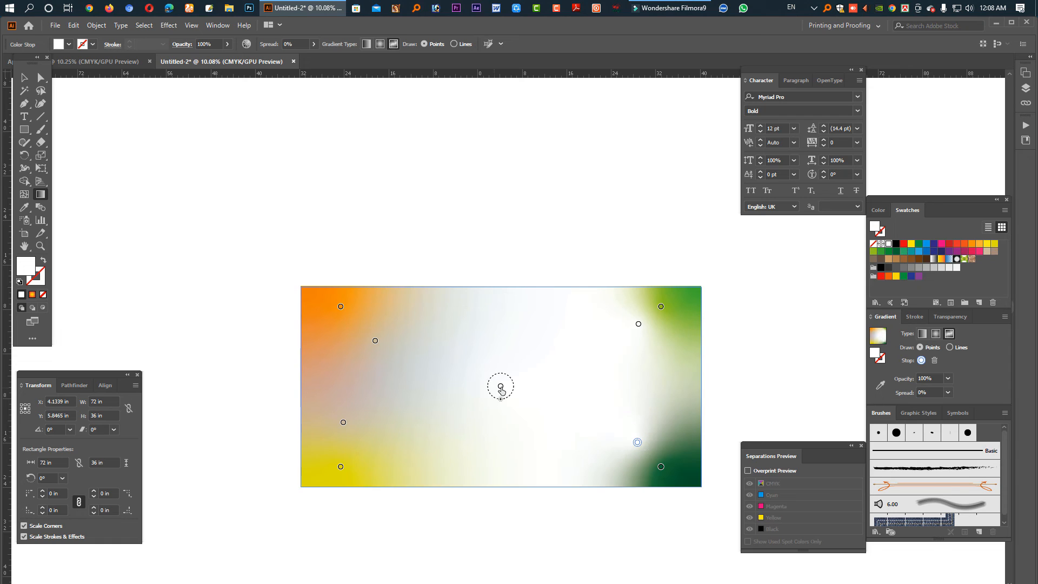
{"action": "left_click", "coordinate": [373, 380]}
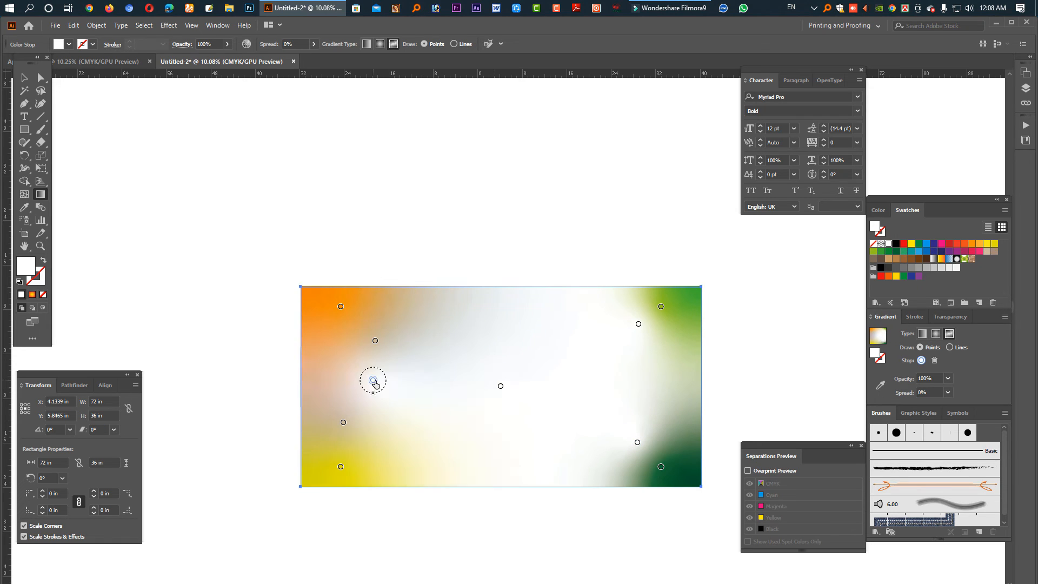
{"action": "left_click_drag", "start_coordinate": [375, 341], "coordinate": [366, 310]}
{"action": "left_click", "coordinate": [557, 298]}
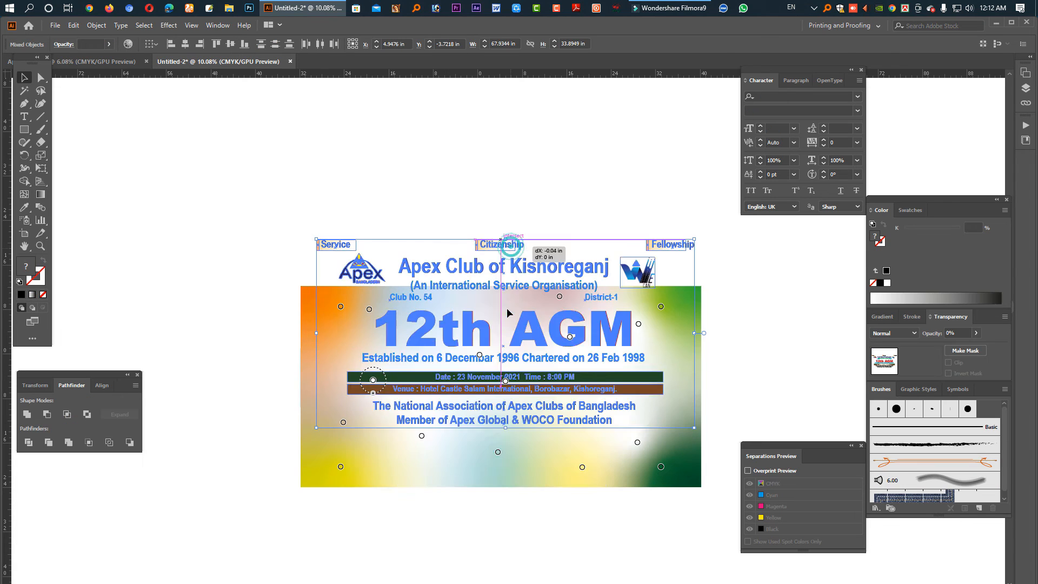
{"action": "left_click_drag", "start_coordinate": [511, 244], "coordinate": [510, 306]}
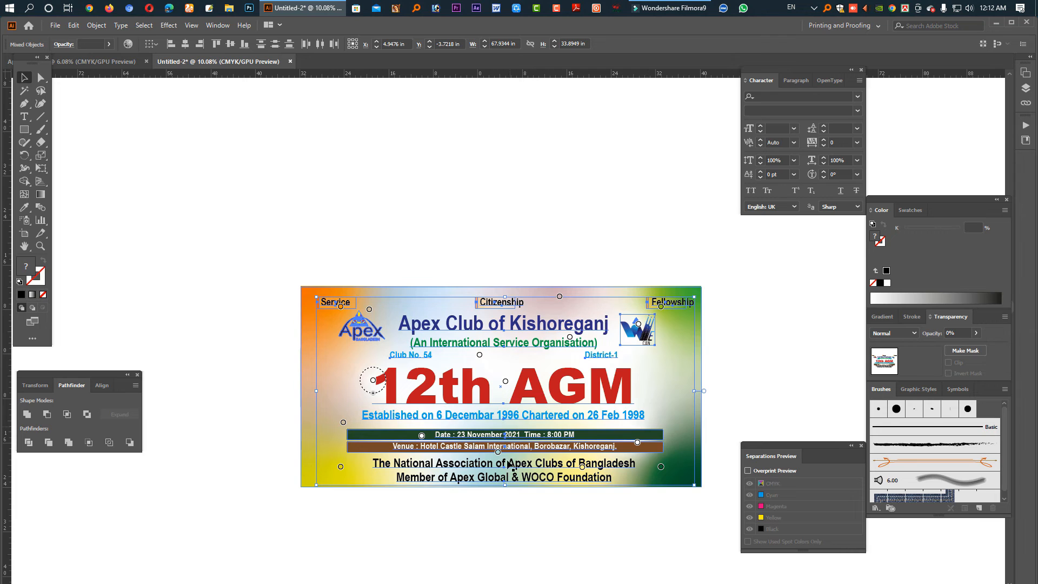
- Shrink the Apex Club text and logo group slightly and shift it left to sit inside the gradient banner
{"action": "left_click_drag", "start_coordinate": [504, 487], "coordinate": [505, 480]}
{"action": "left_click_drag", "start_coordinate": [541, 327], "coordinate": [534, 326]}
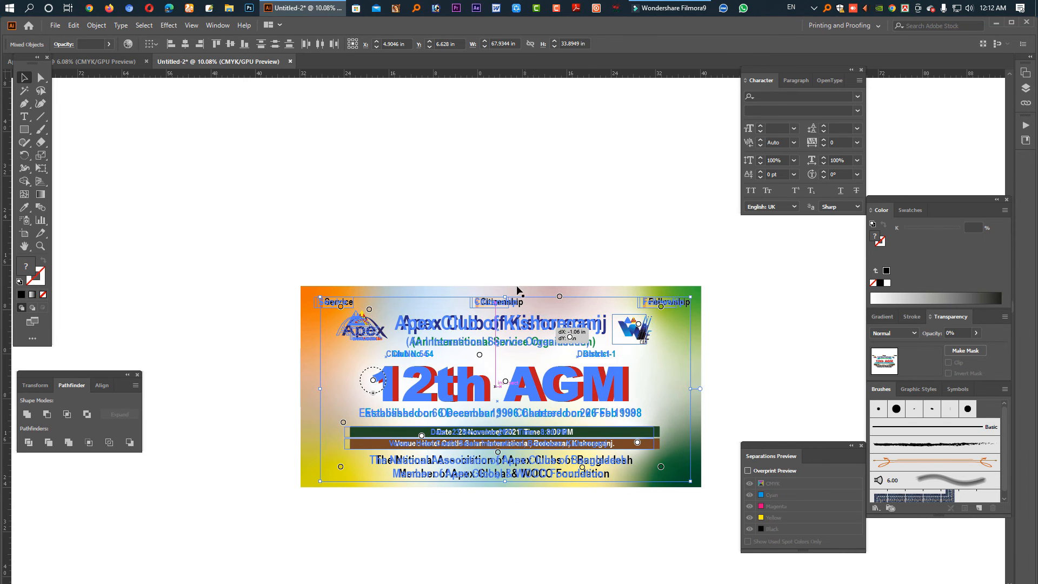
{"action": "left_click", "coordinate": [564, 543]}
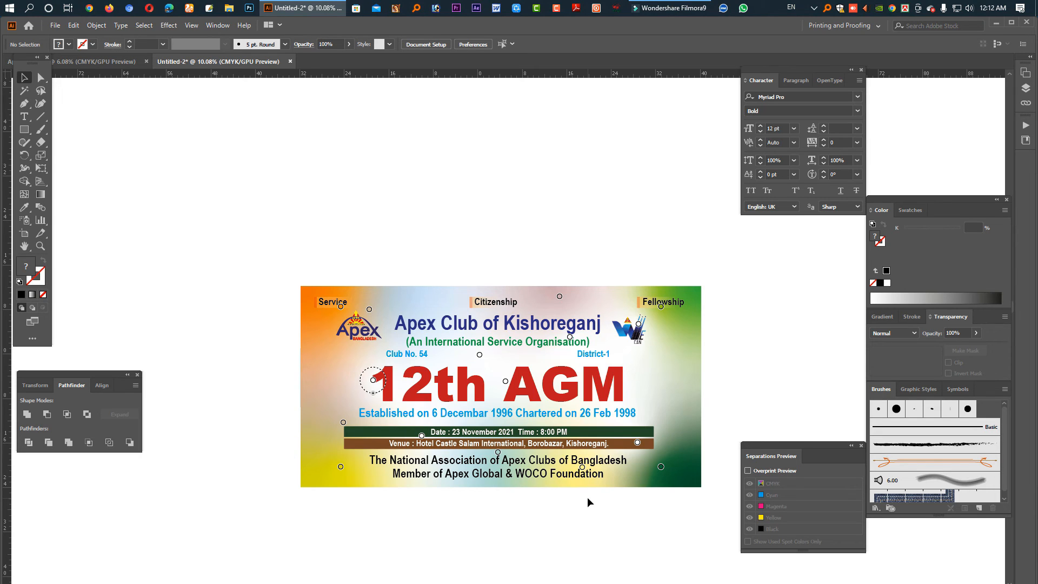
- Save the banner to the Desktop as Untitled-2.ai with Illustrator 24.0 compatibility
{"action": "key", "text": "ctrl+s"}
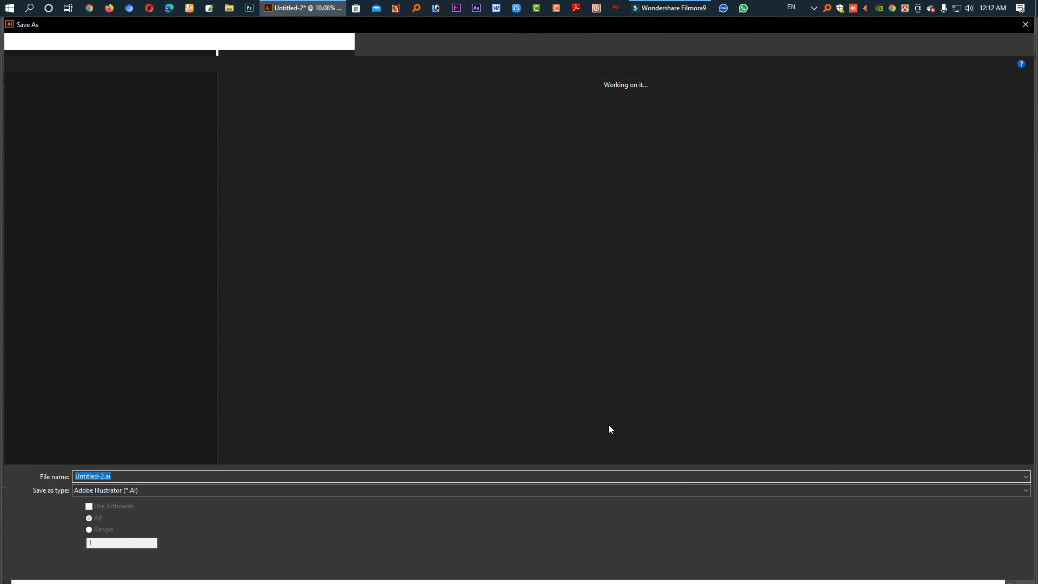
{"action": "left_click", "coordinate": [52, 101]}
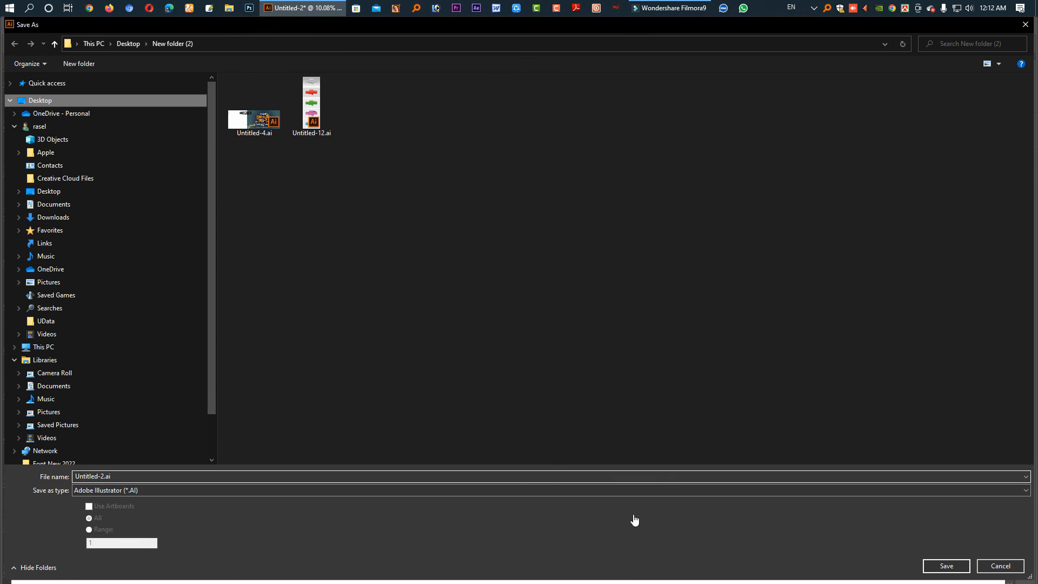
{"action": "left_click", "coordinate": [946, 566]}
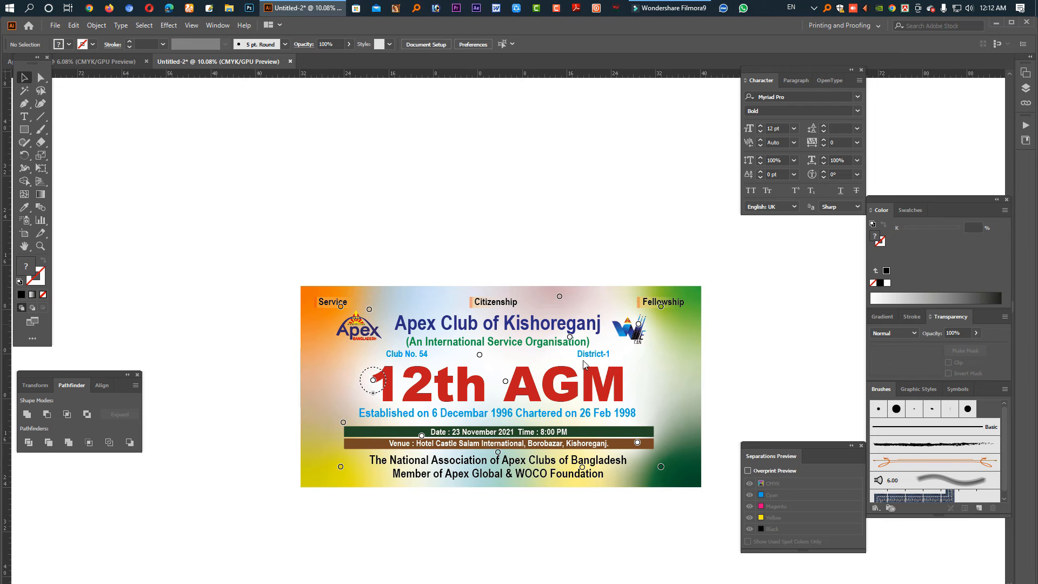
{"action": "left_click", "coordinate": [478, 125]}
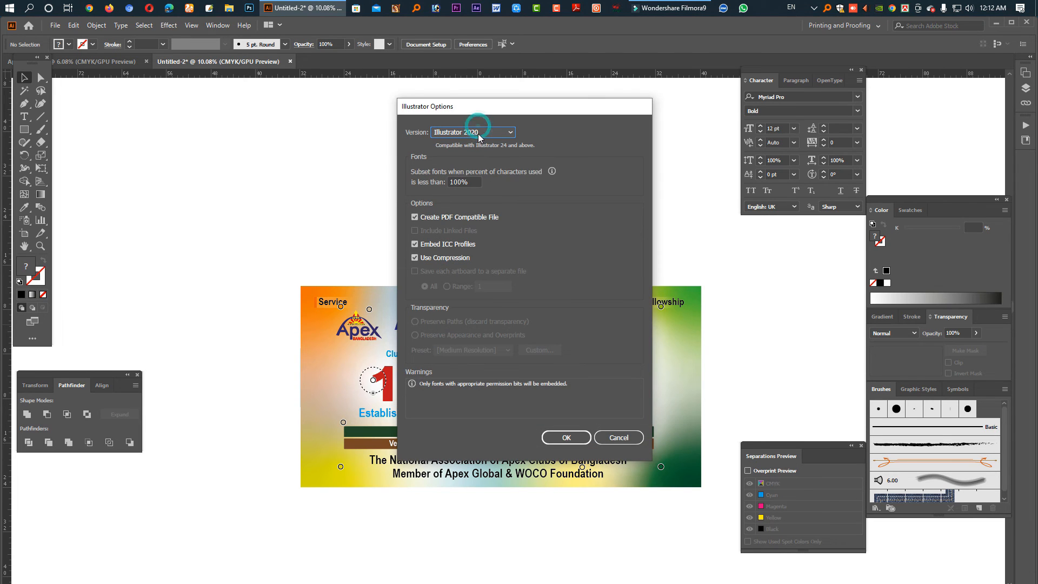
{"action": "left_click", "coordinate": [479, 133]}
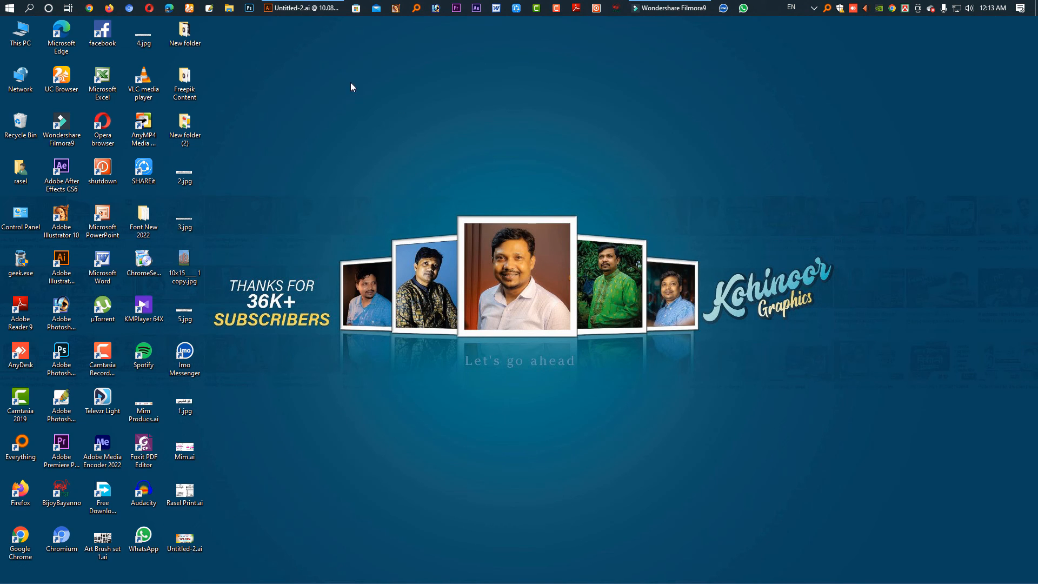
- Restore the Illustrator window from the taskbar, showing the sayem poster.ai document
{"action": "left_click", "coordinate": [325, 11]}
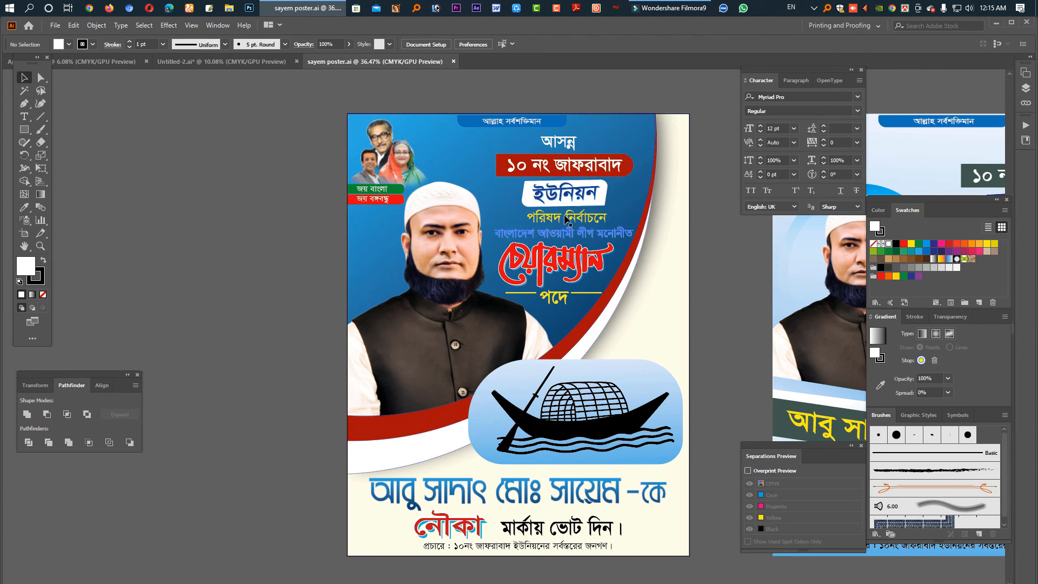
- Select the curved blue gradient shape on the poster with the Direct Selection tool
{"action": "left_click", "coordinate": [607, 281]}
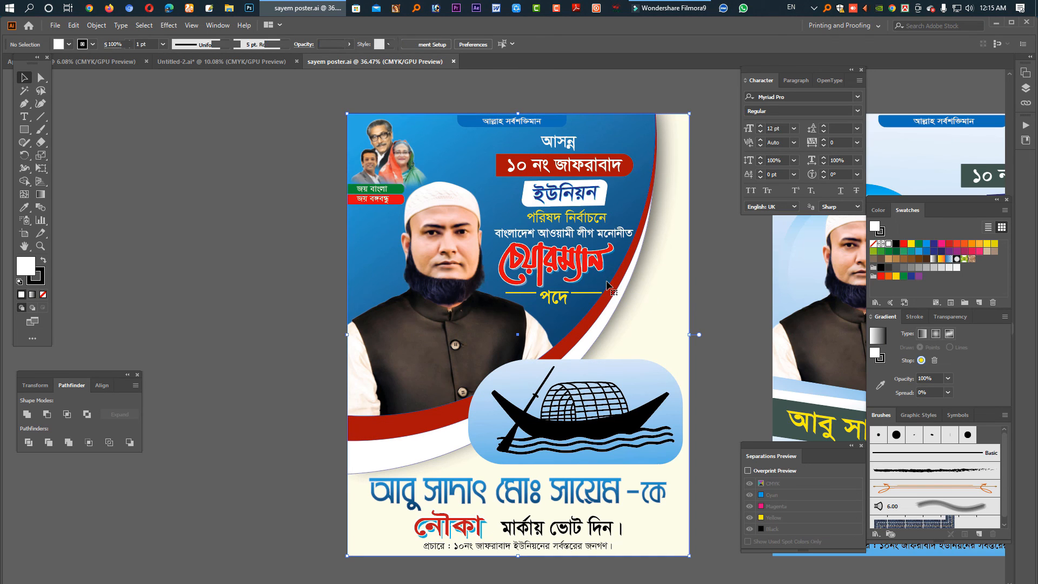
{"action": "key", "text": "a"}
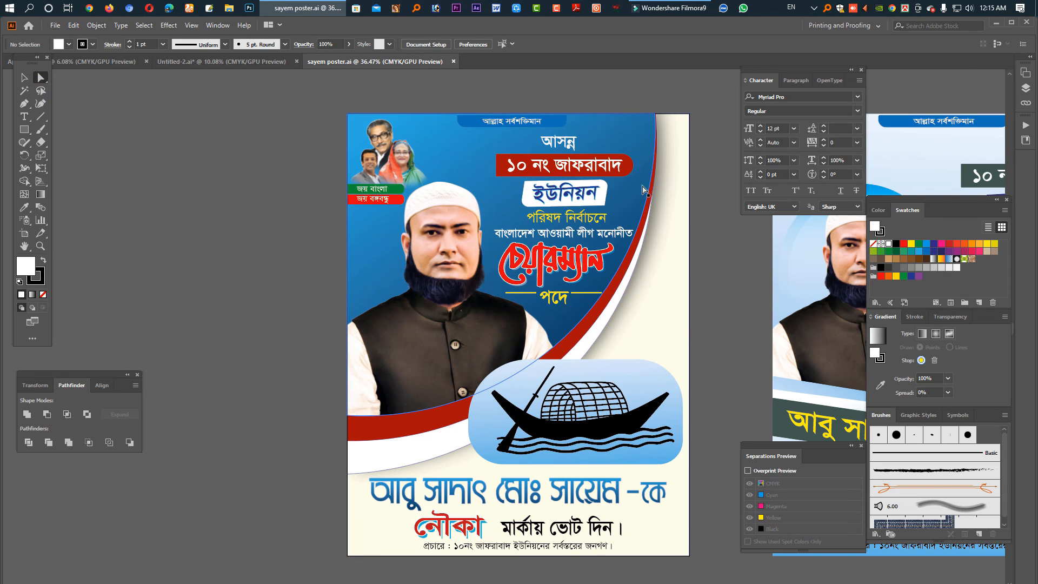
{"action": "left_click", "coordinate": [643, 190]}
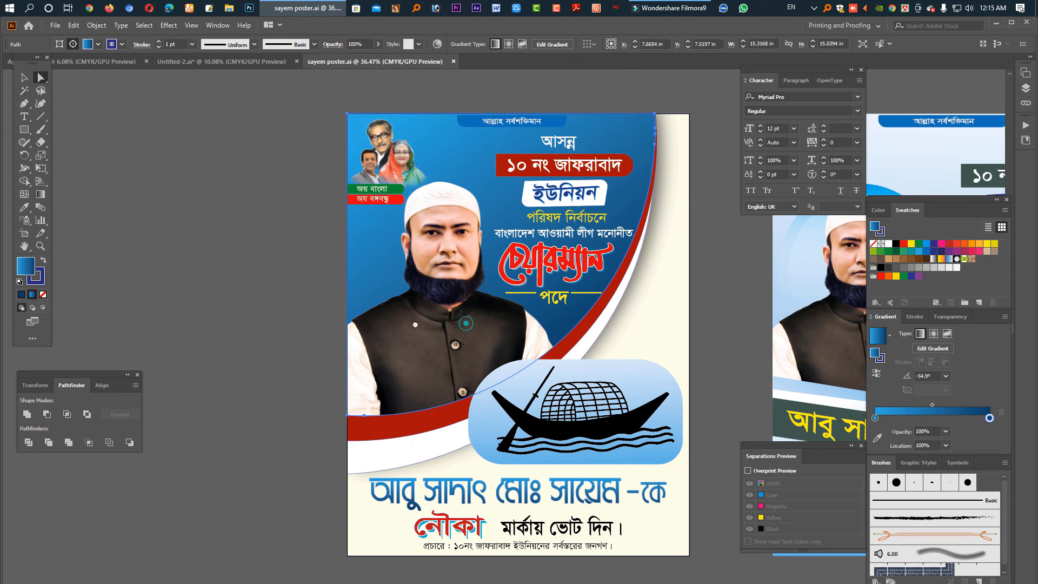
- Pan to show the second poster version beside the first, with panels hidden
{"action": "left_click_drag", "start_coordinate": [516, 330], "coordinate": [367, 325]}
{"action": "left_click_drag", "start_coordinate": [667, 345], "coordinate": [444, 345]}
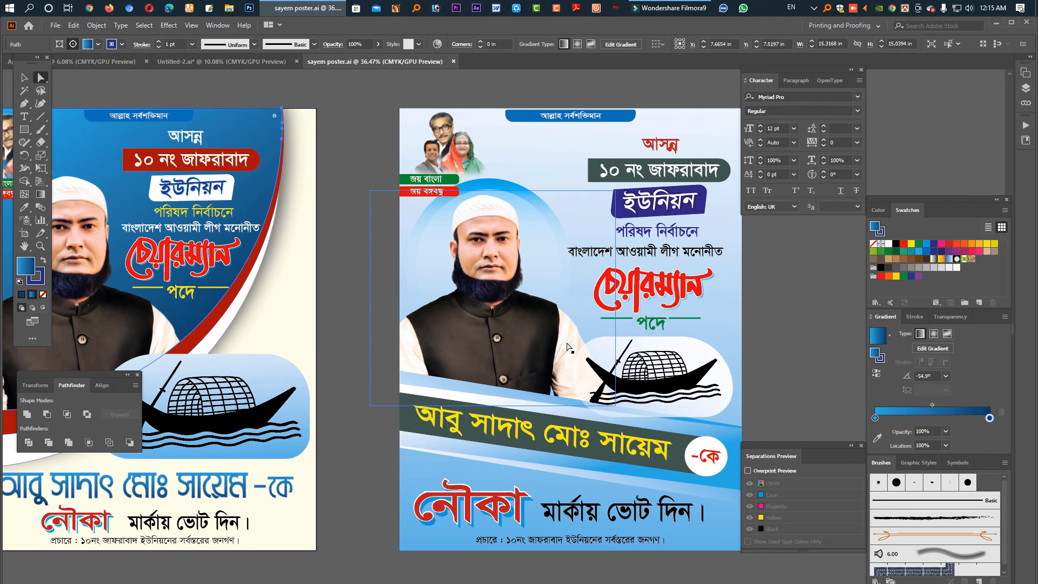
{"action": "key", "text": "Tab"}
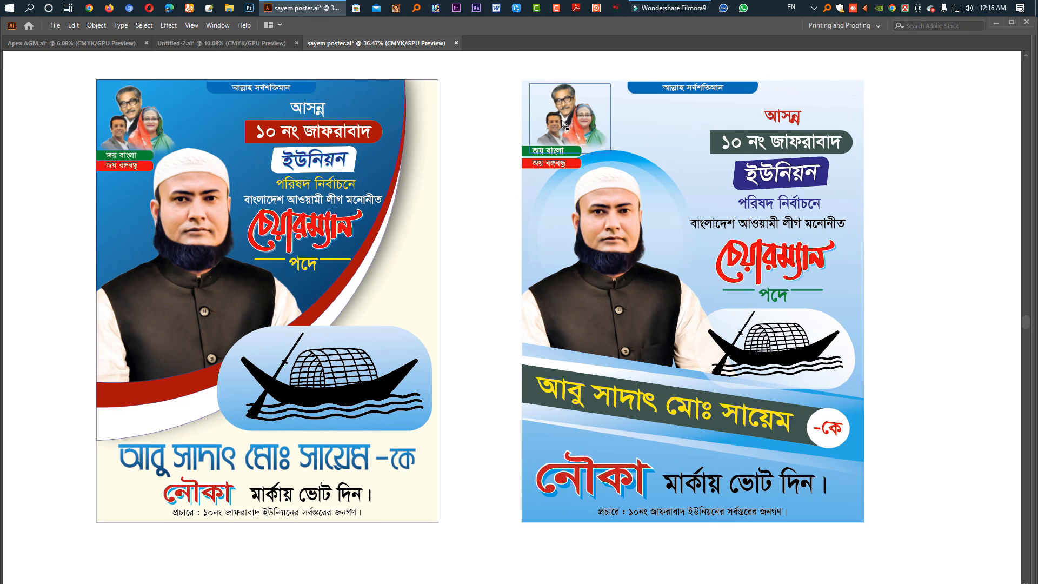
- Close sayem poster.ai without saving its changes
{"action": "left_click", "coordinate": [219, 173]}
{"action": "key", "text": "ctrl+w"}
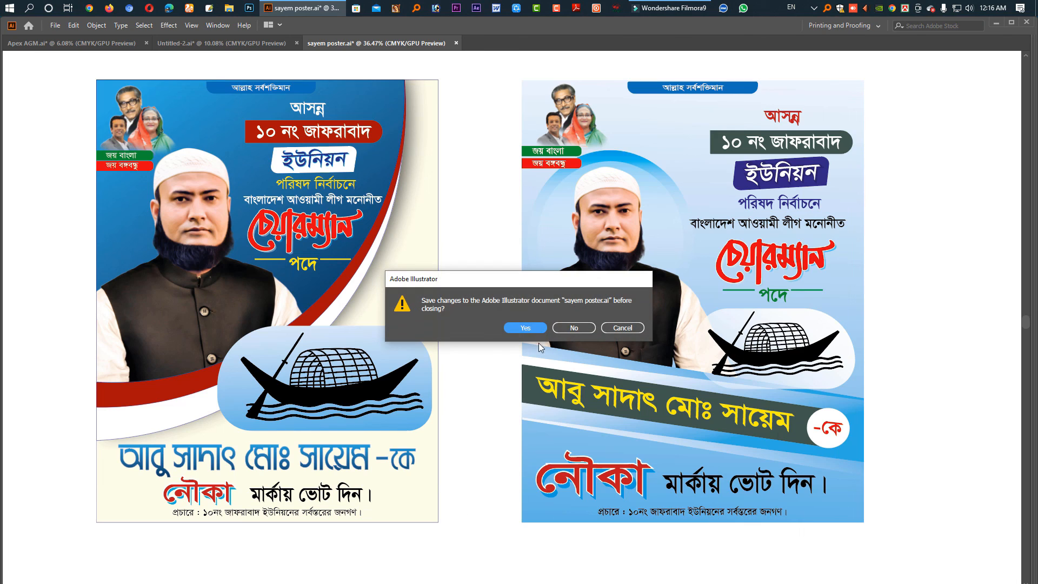
{"action": "left_click", "coordinate": [572, 327]}
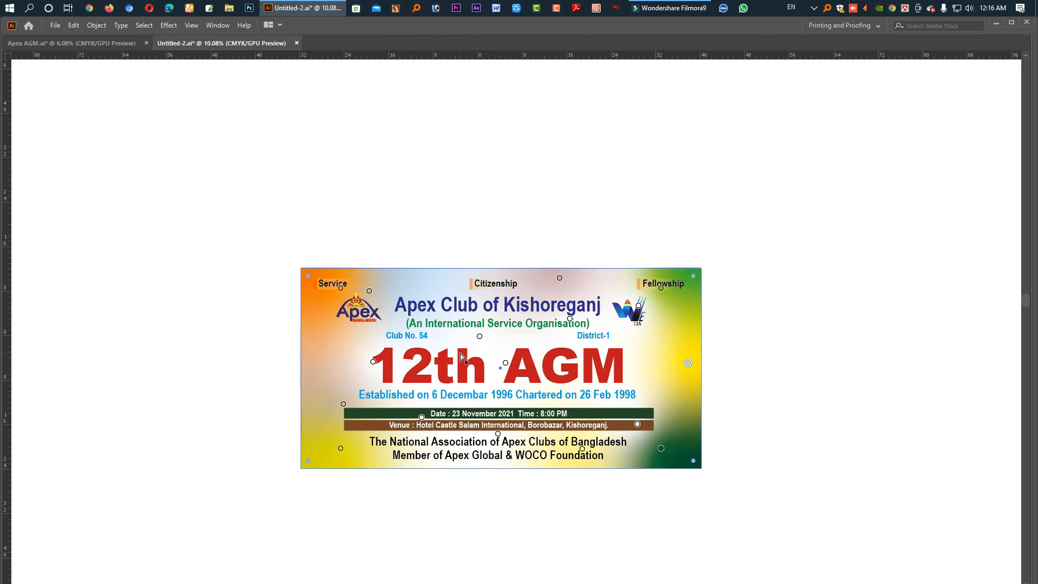
- Return to Untitled-2.ai, deselect the banner, and restore the tools and panels
{"action": "key", "text": "ctrl+Tab"}
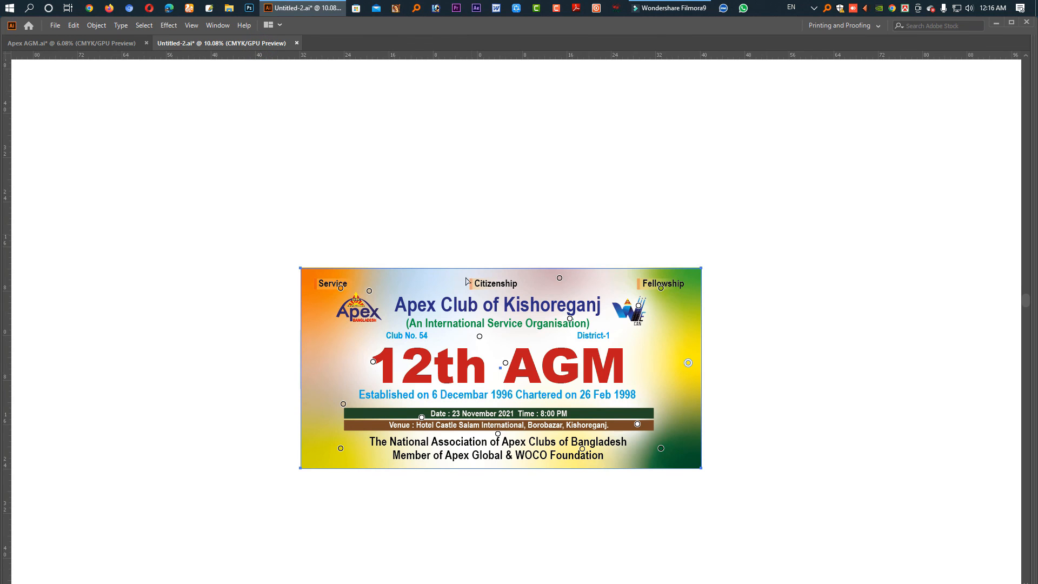
{"action": "left_click", "coordinate": [332, 254]}
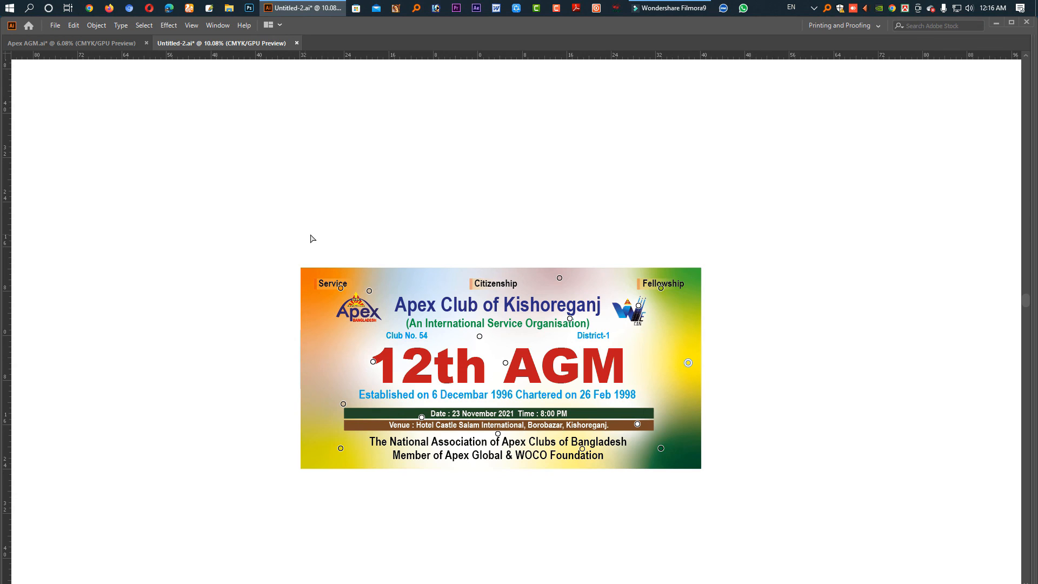
{"action": "key", "text": "Tab"}
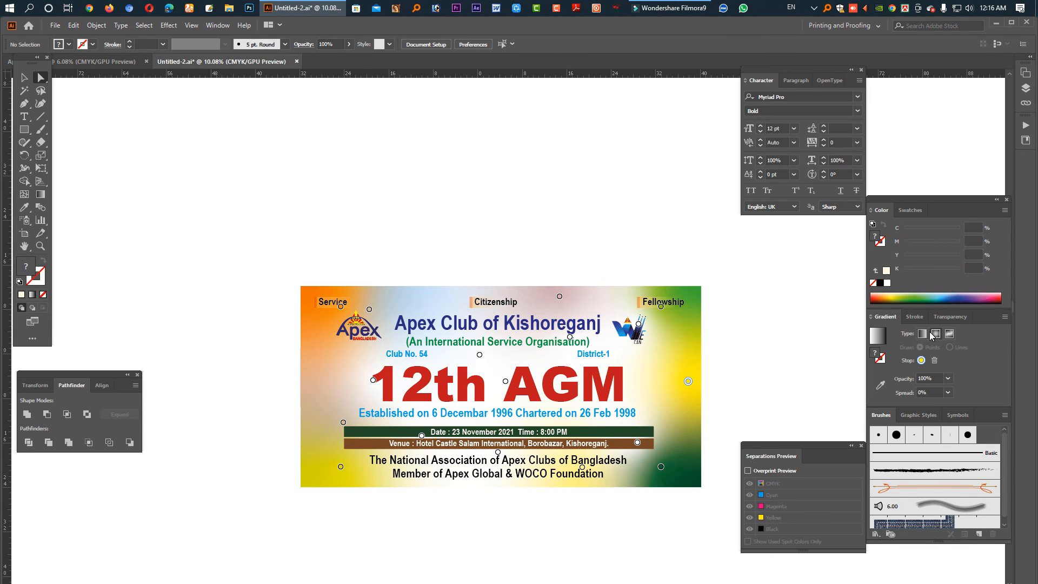